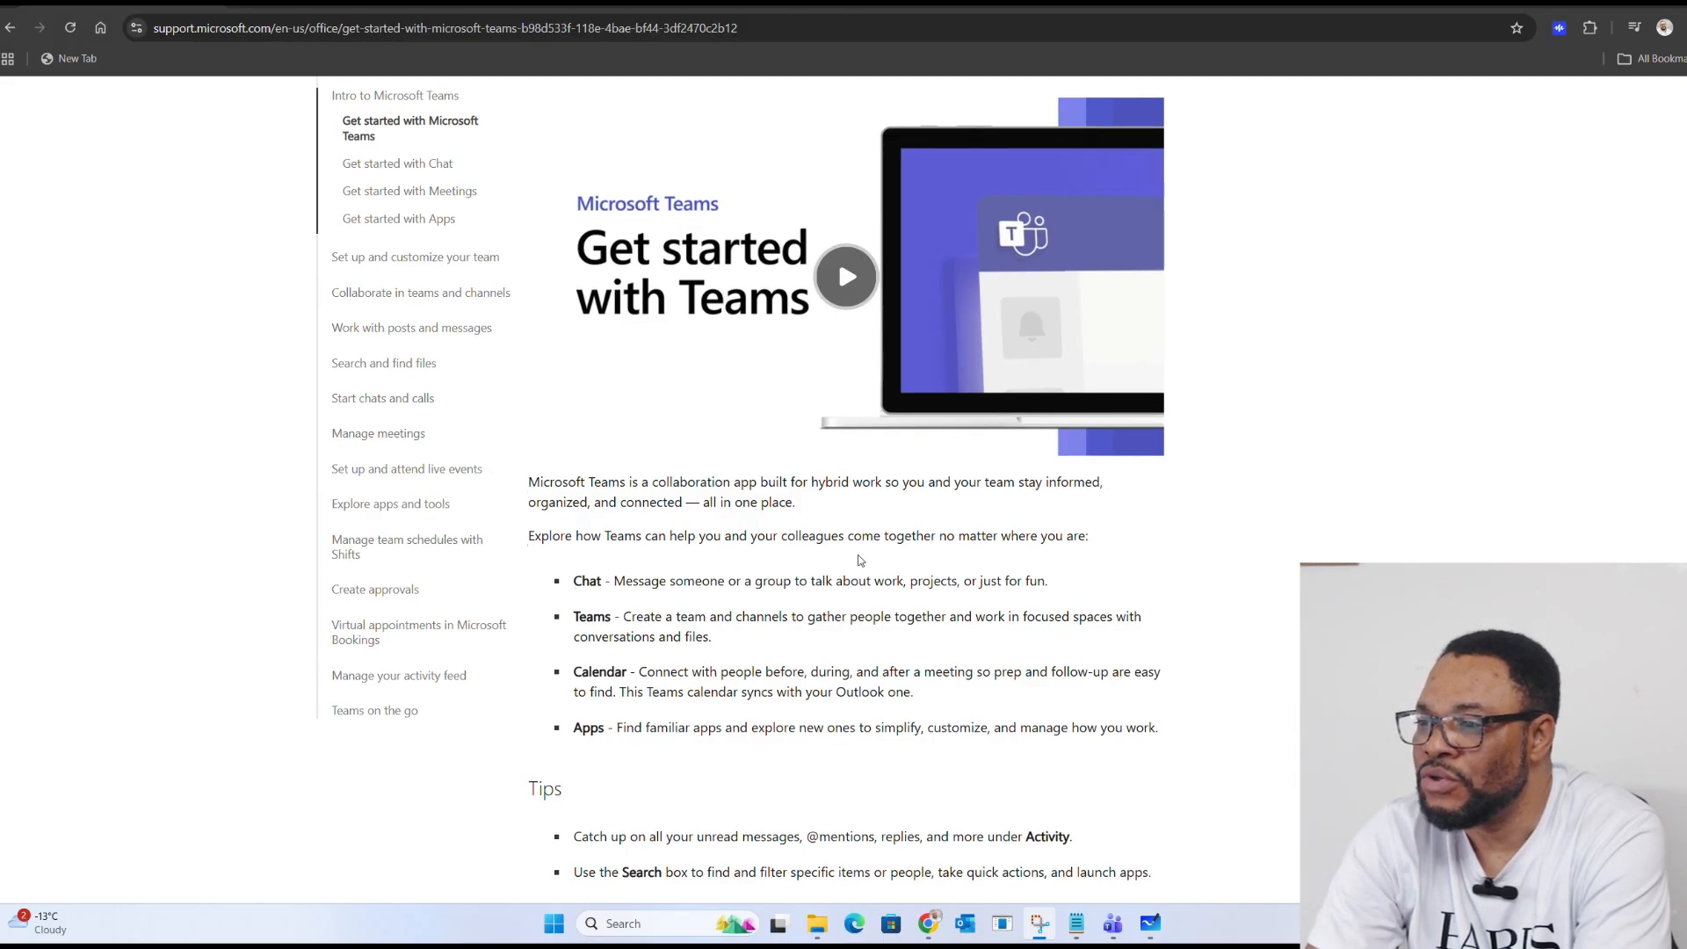
Step: Search for 'Team', pin Microsoft Teams to the taskbar, and launch it from the new icon
scroll(860, 561, "down", 1)
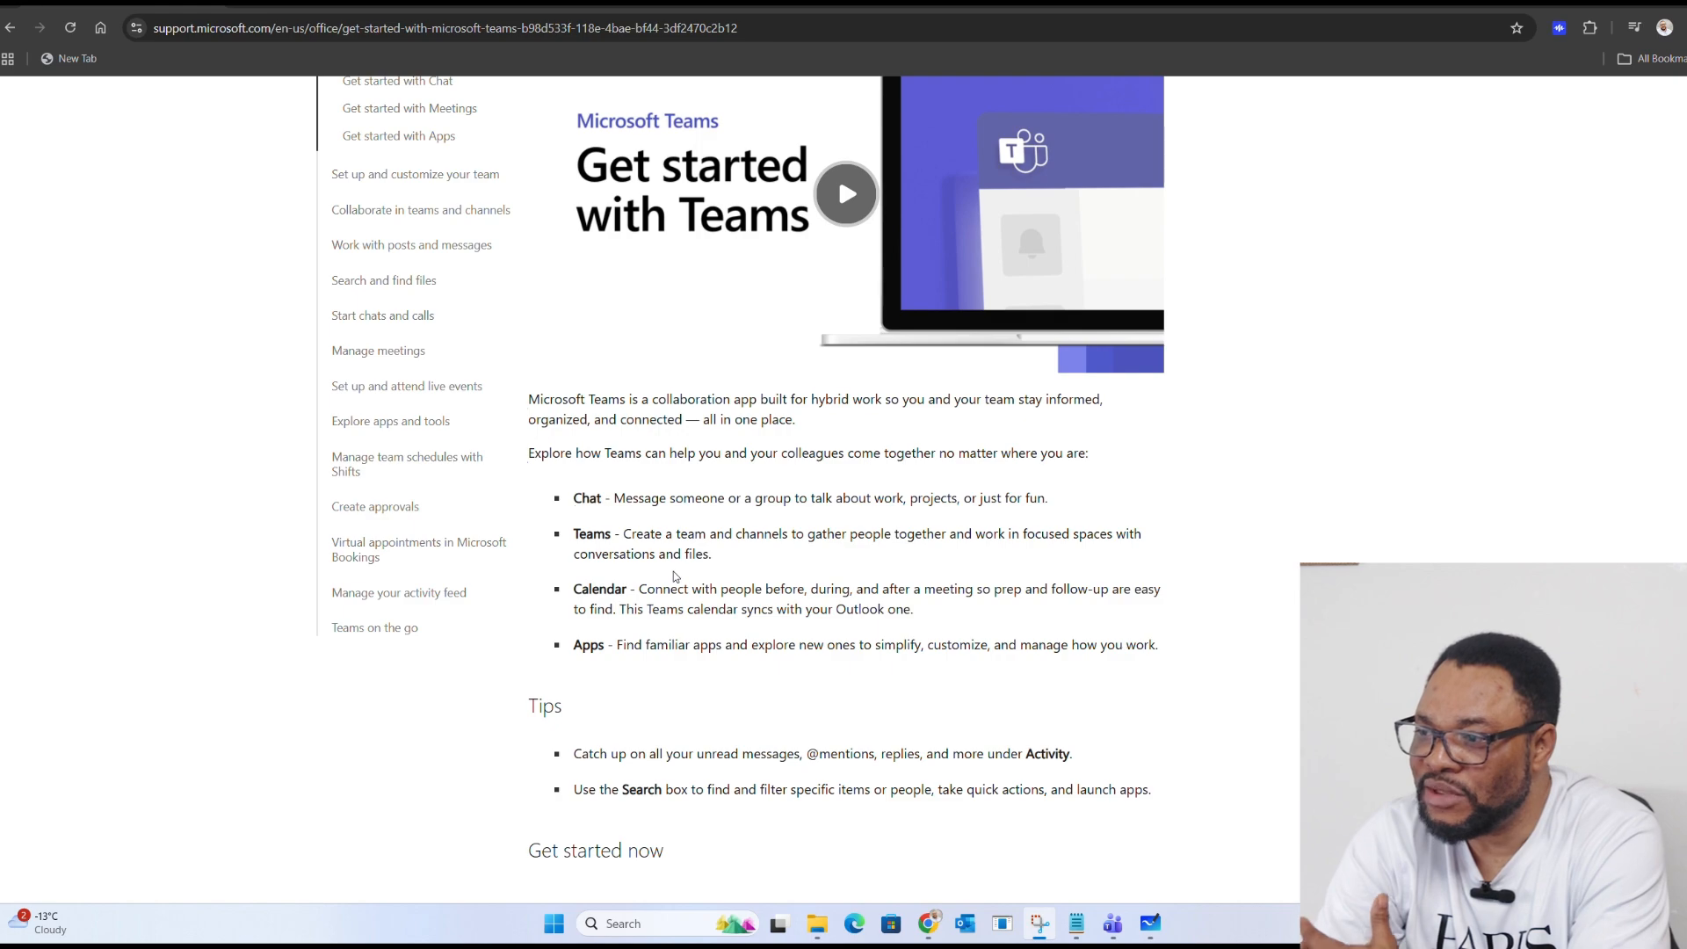
scroll(698, 552, "down", 1)
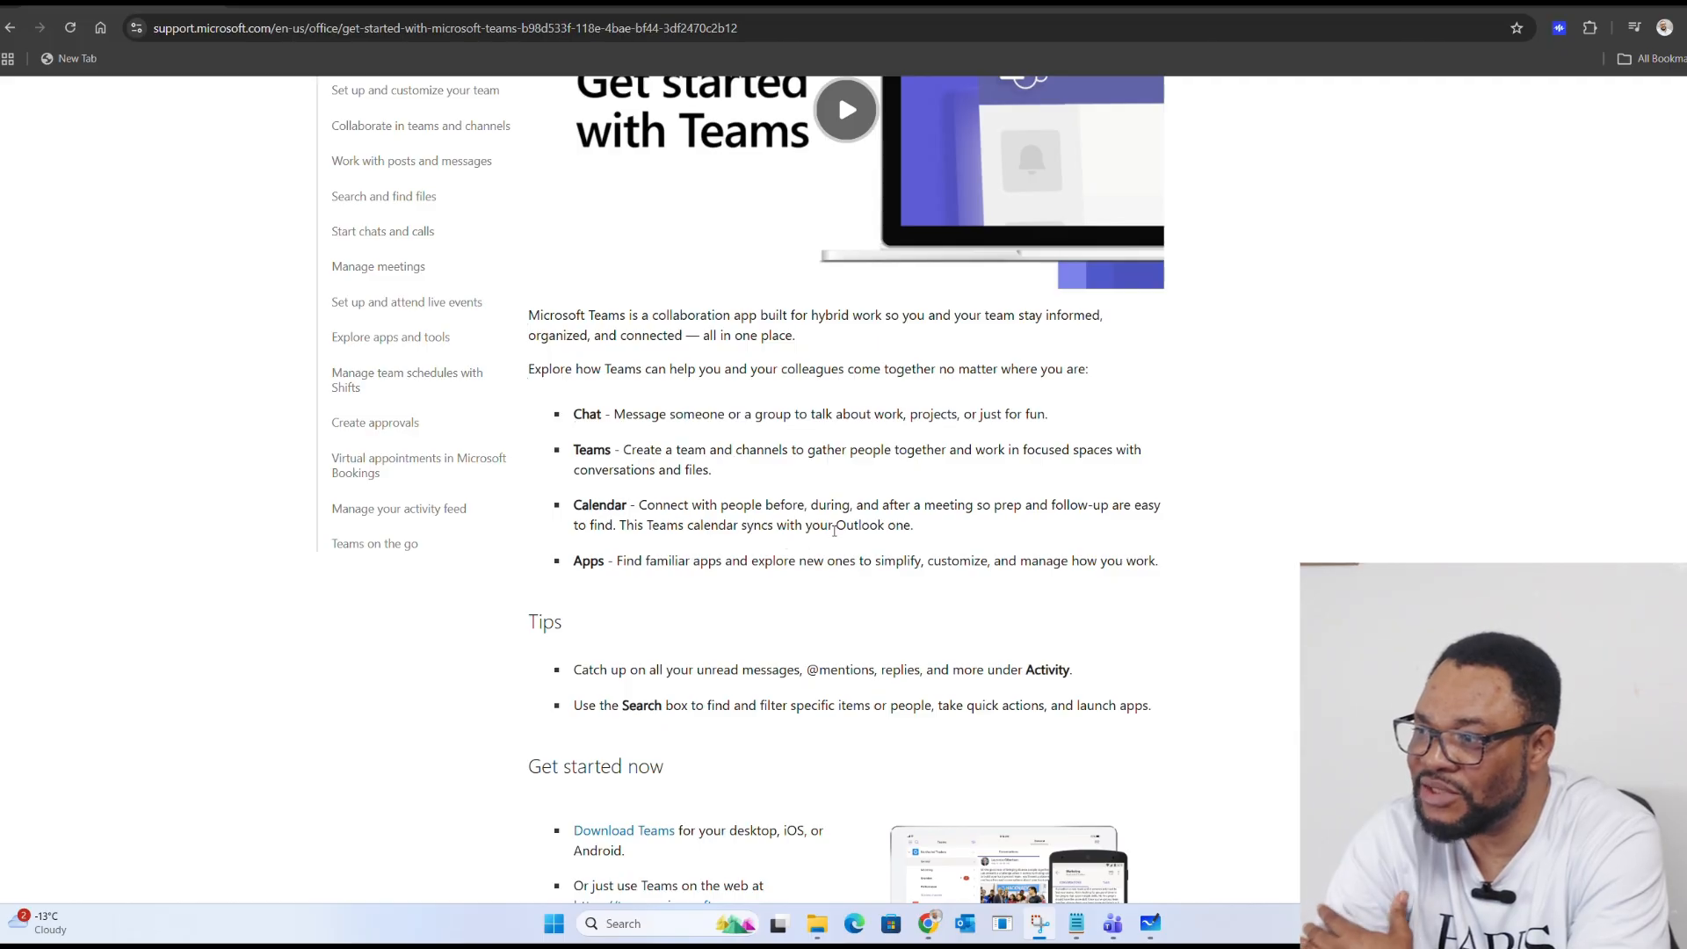
scroll(728, 555, "down", 1)
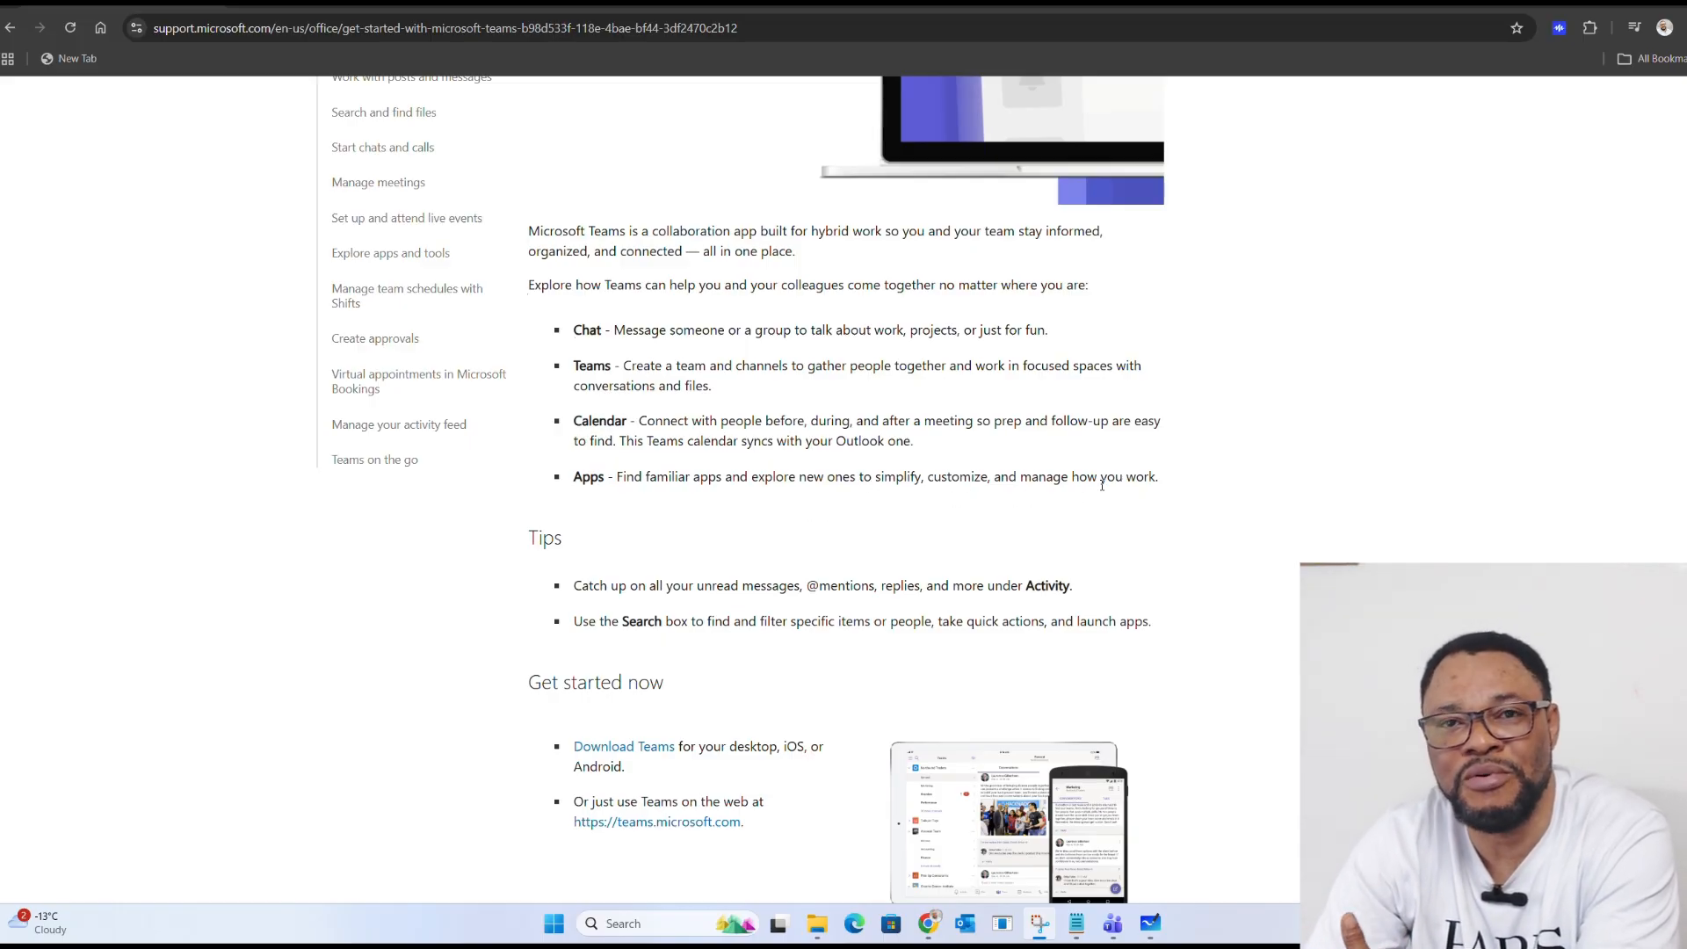
scroll(1135, 480, "up", 3)
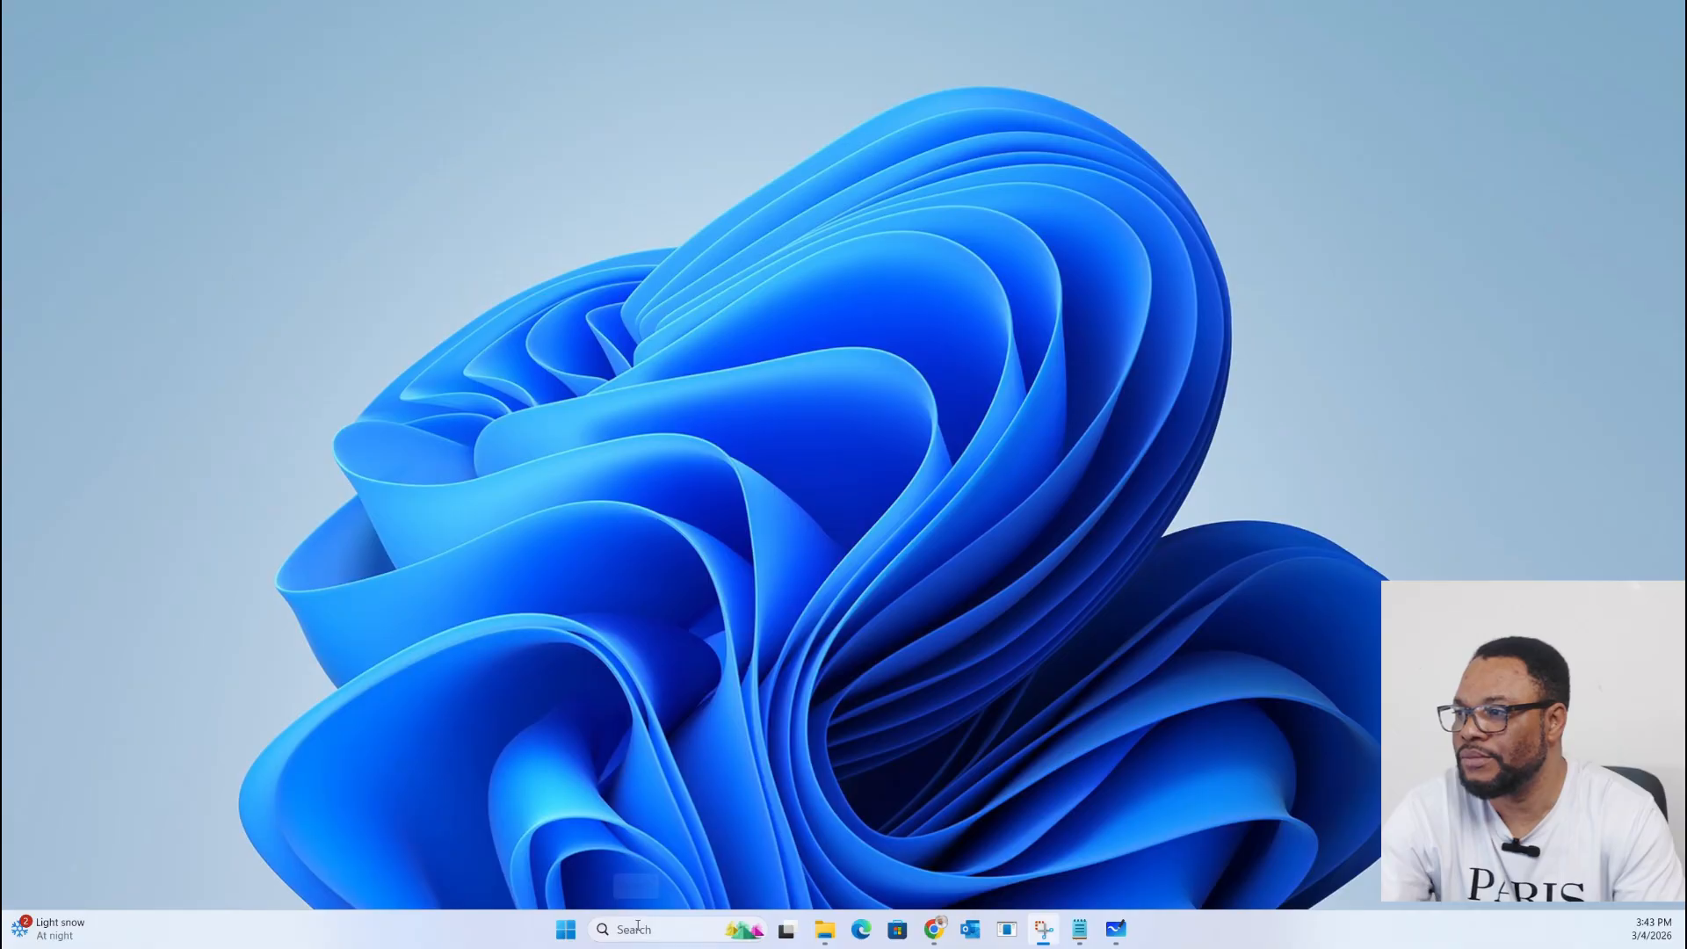
left_click(638, 924)
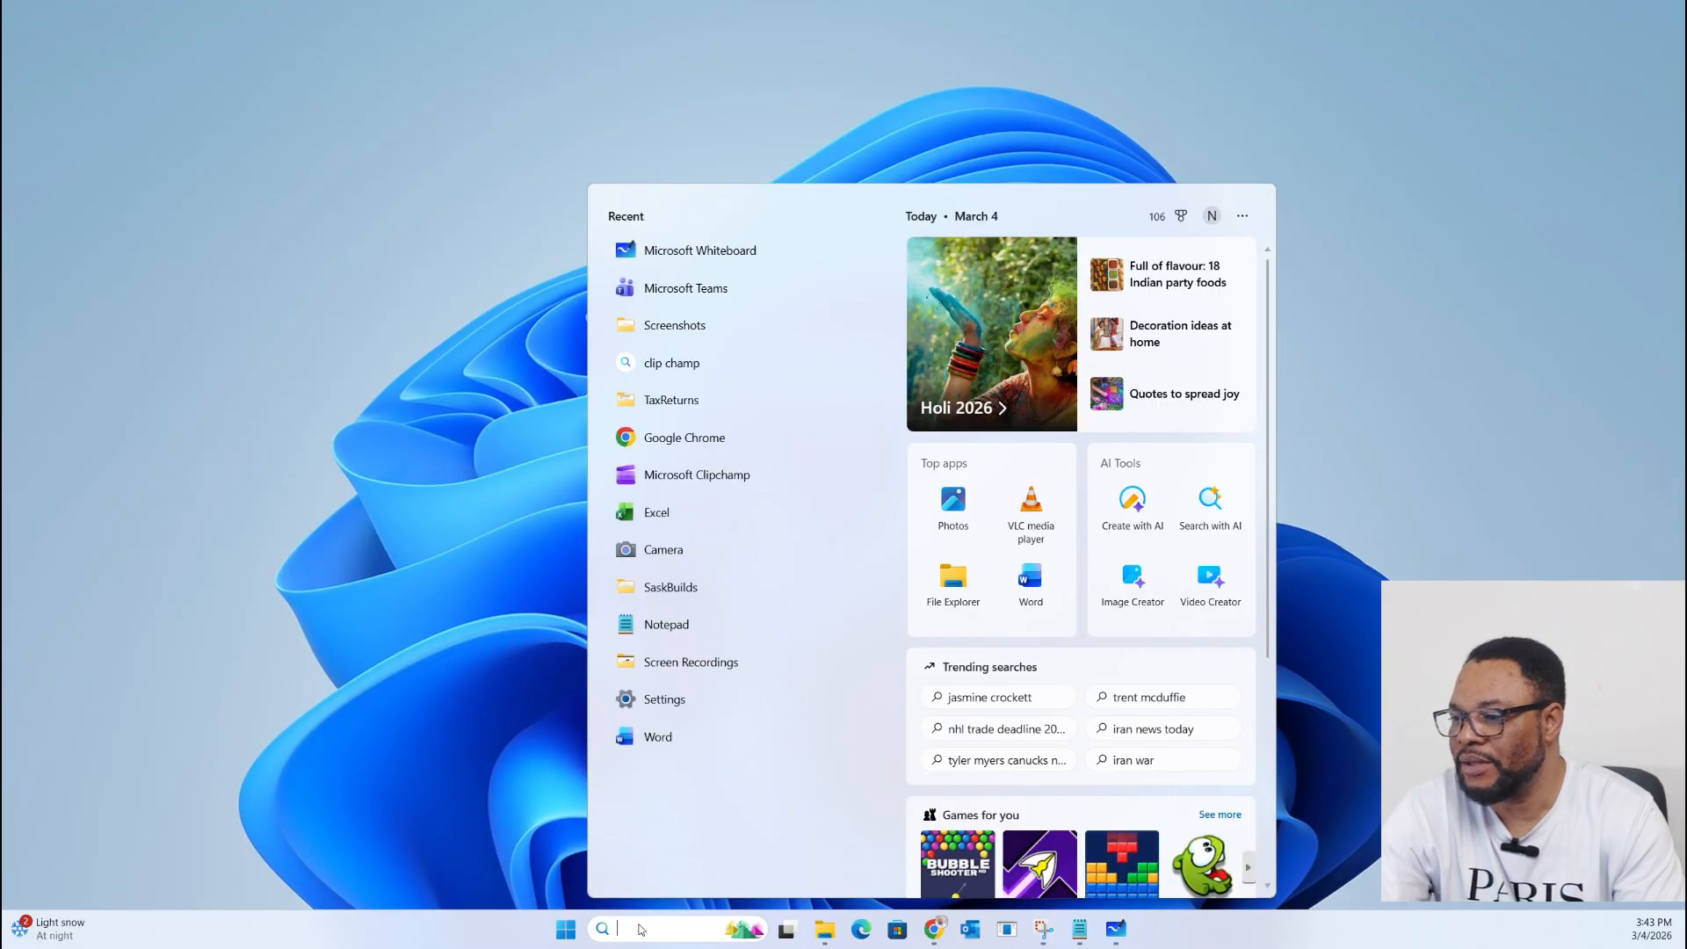
type("Team")
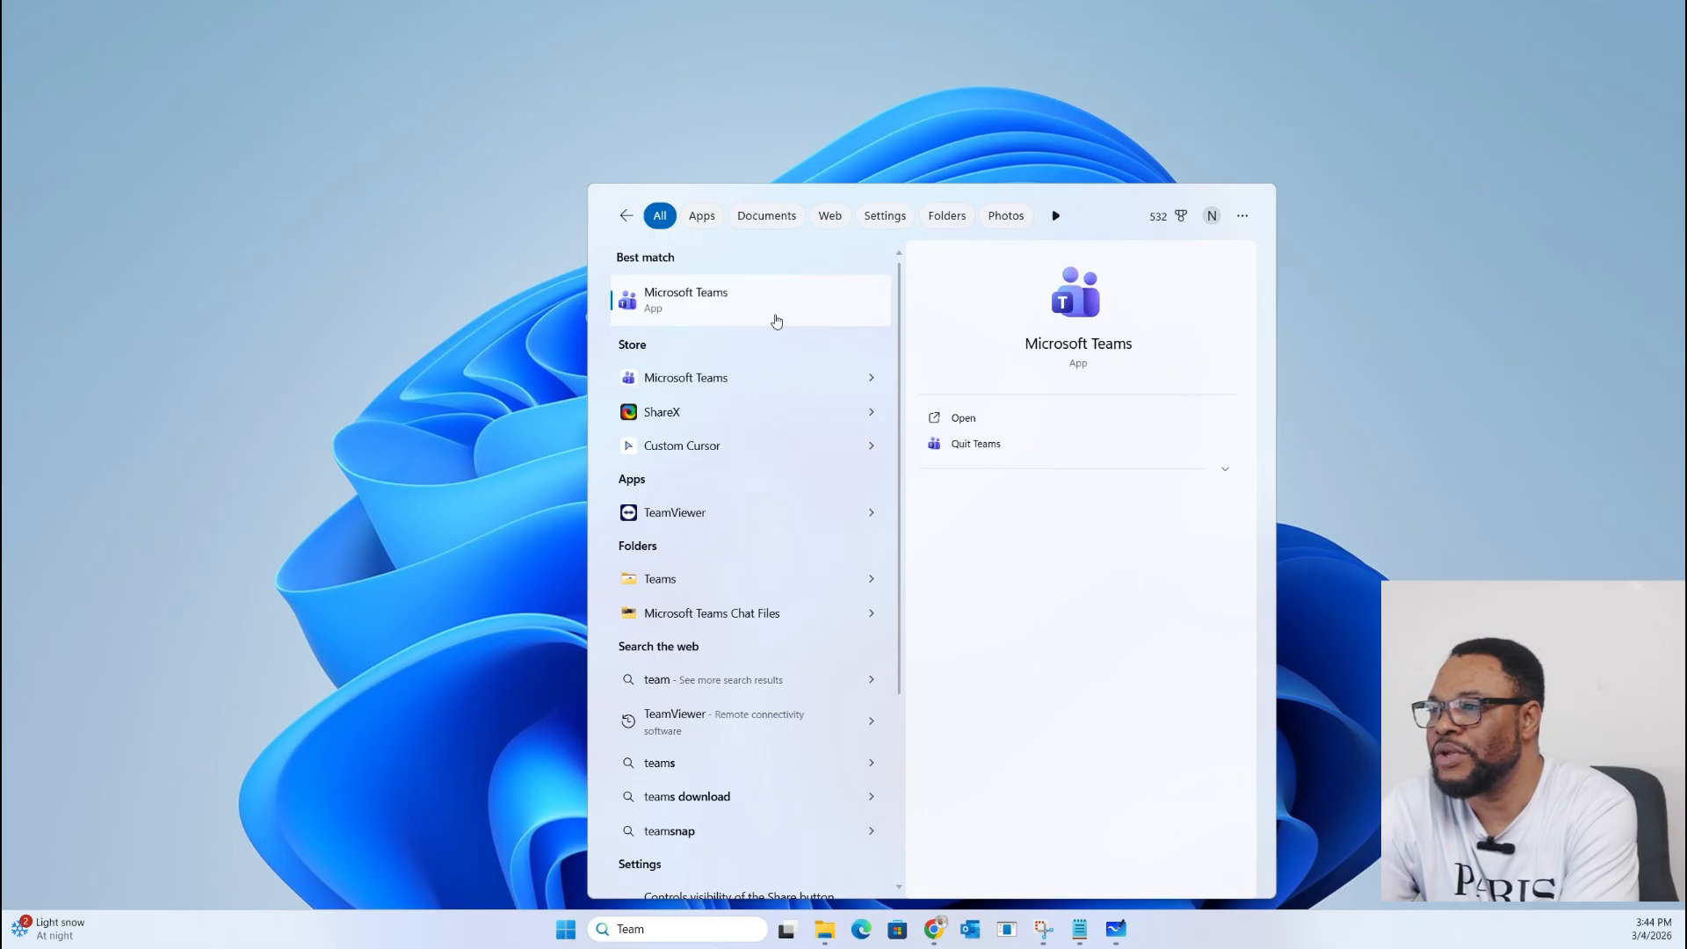
right_click(776, 318)
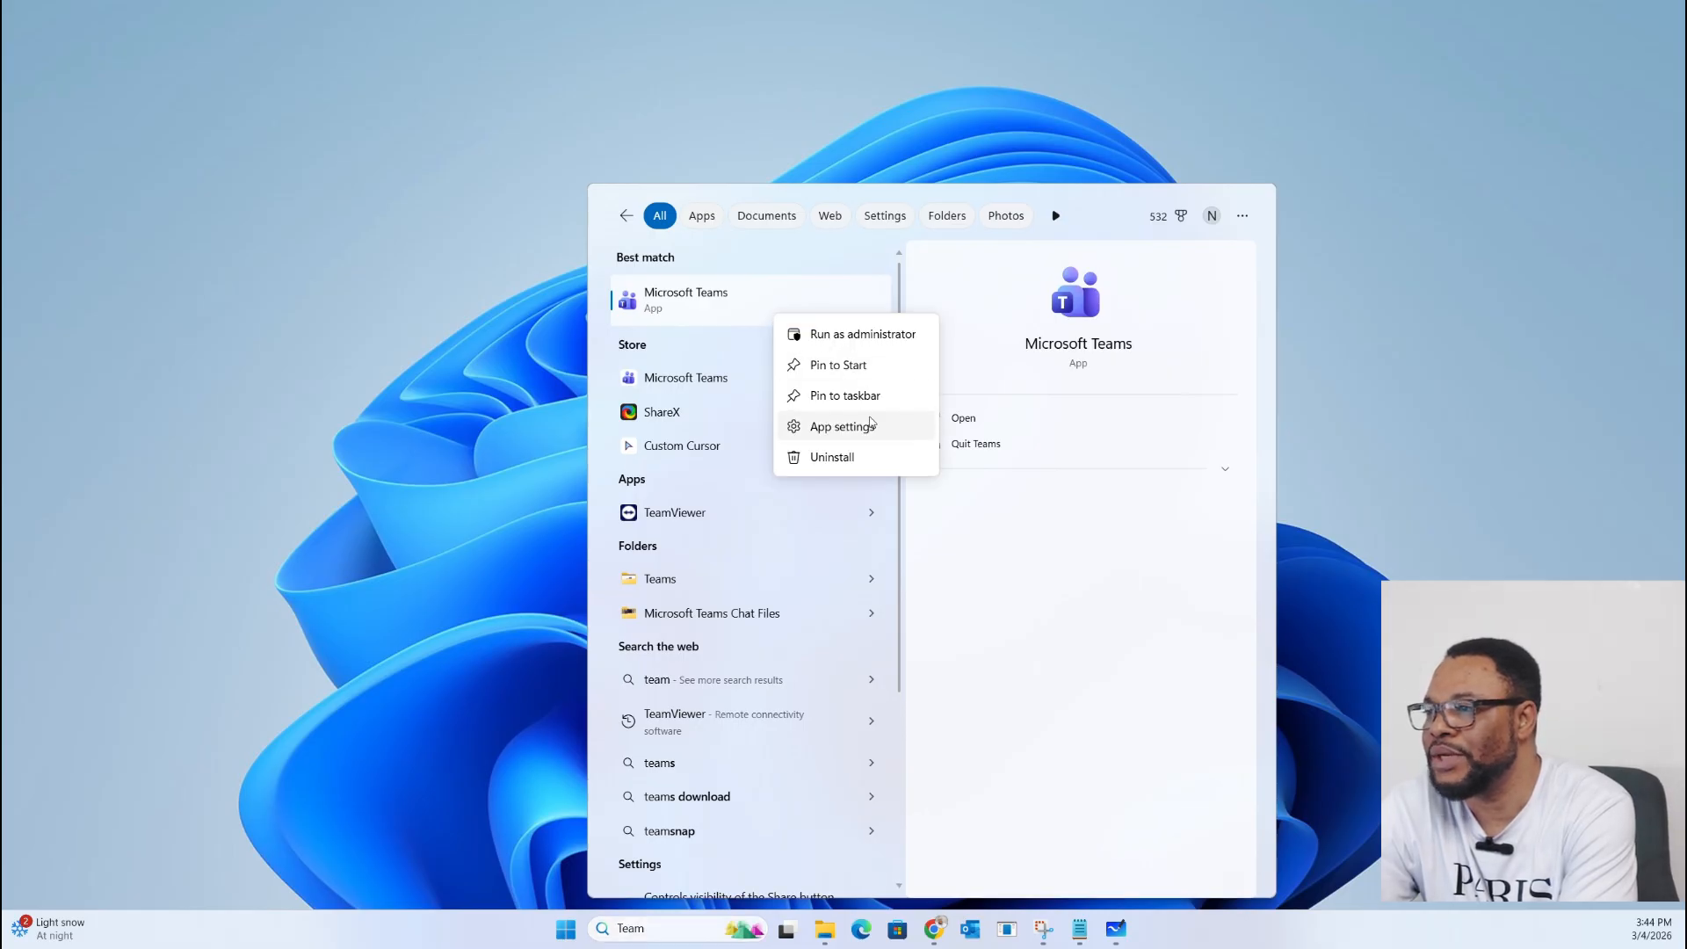
left_click(860, 397)
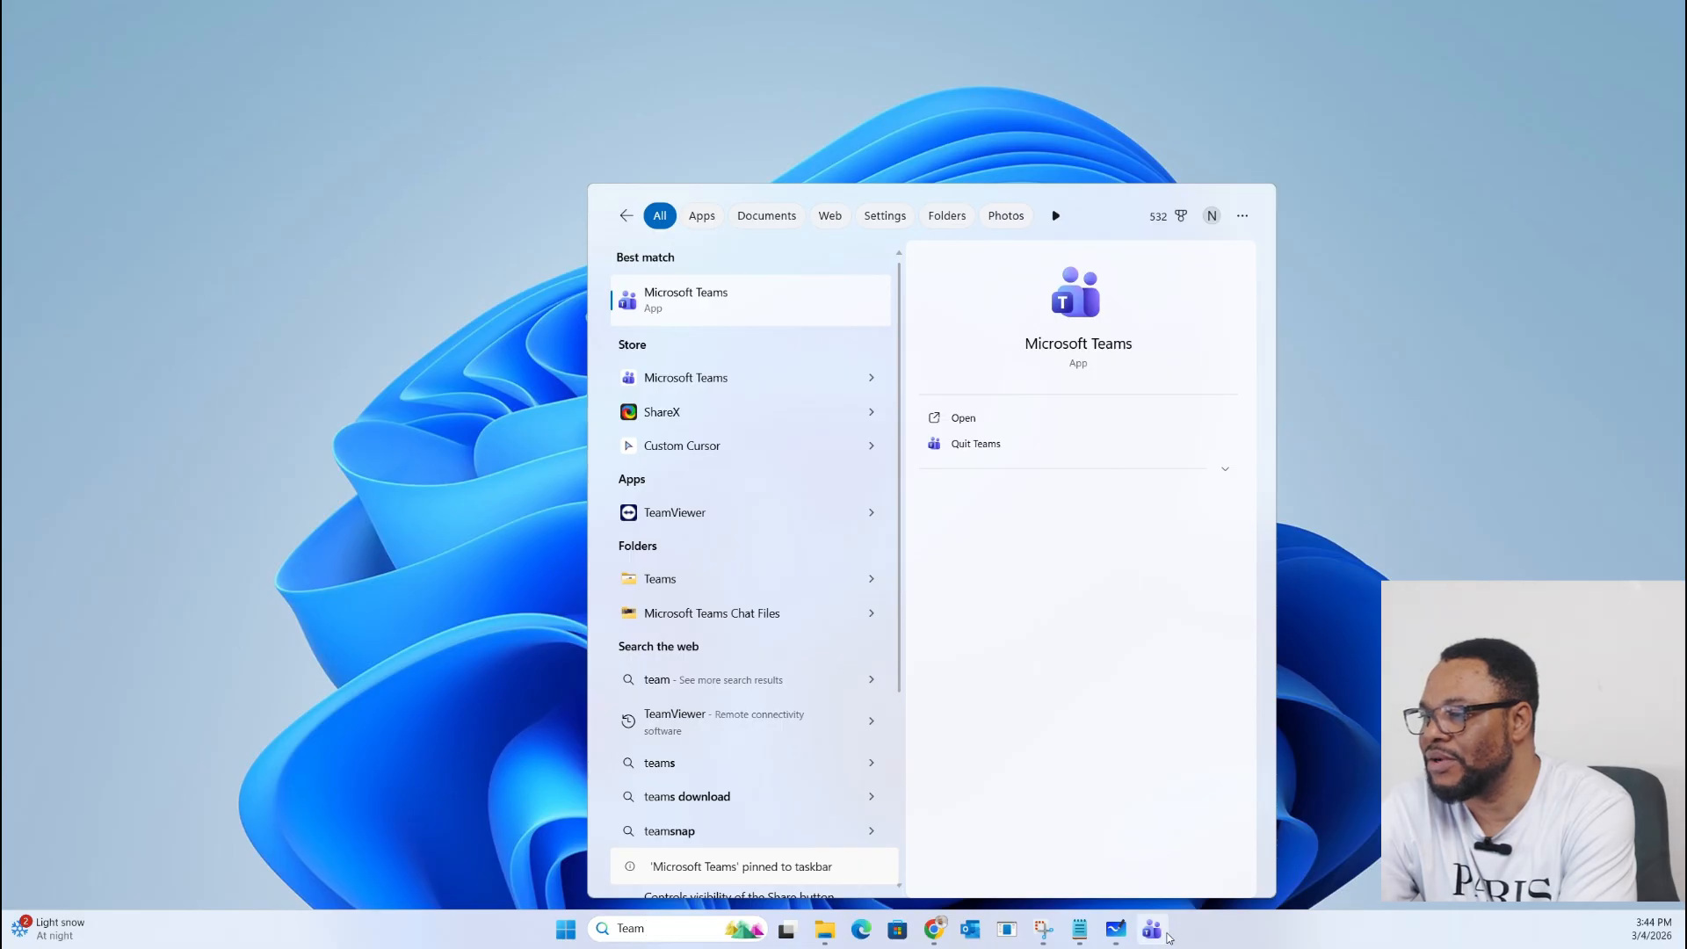
left_click(1152, 931)
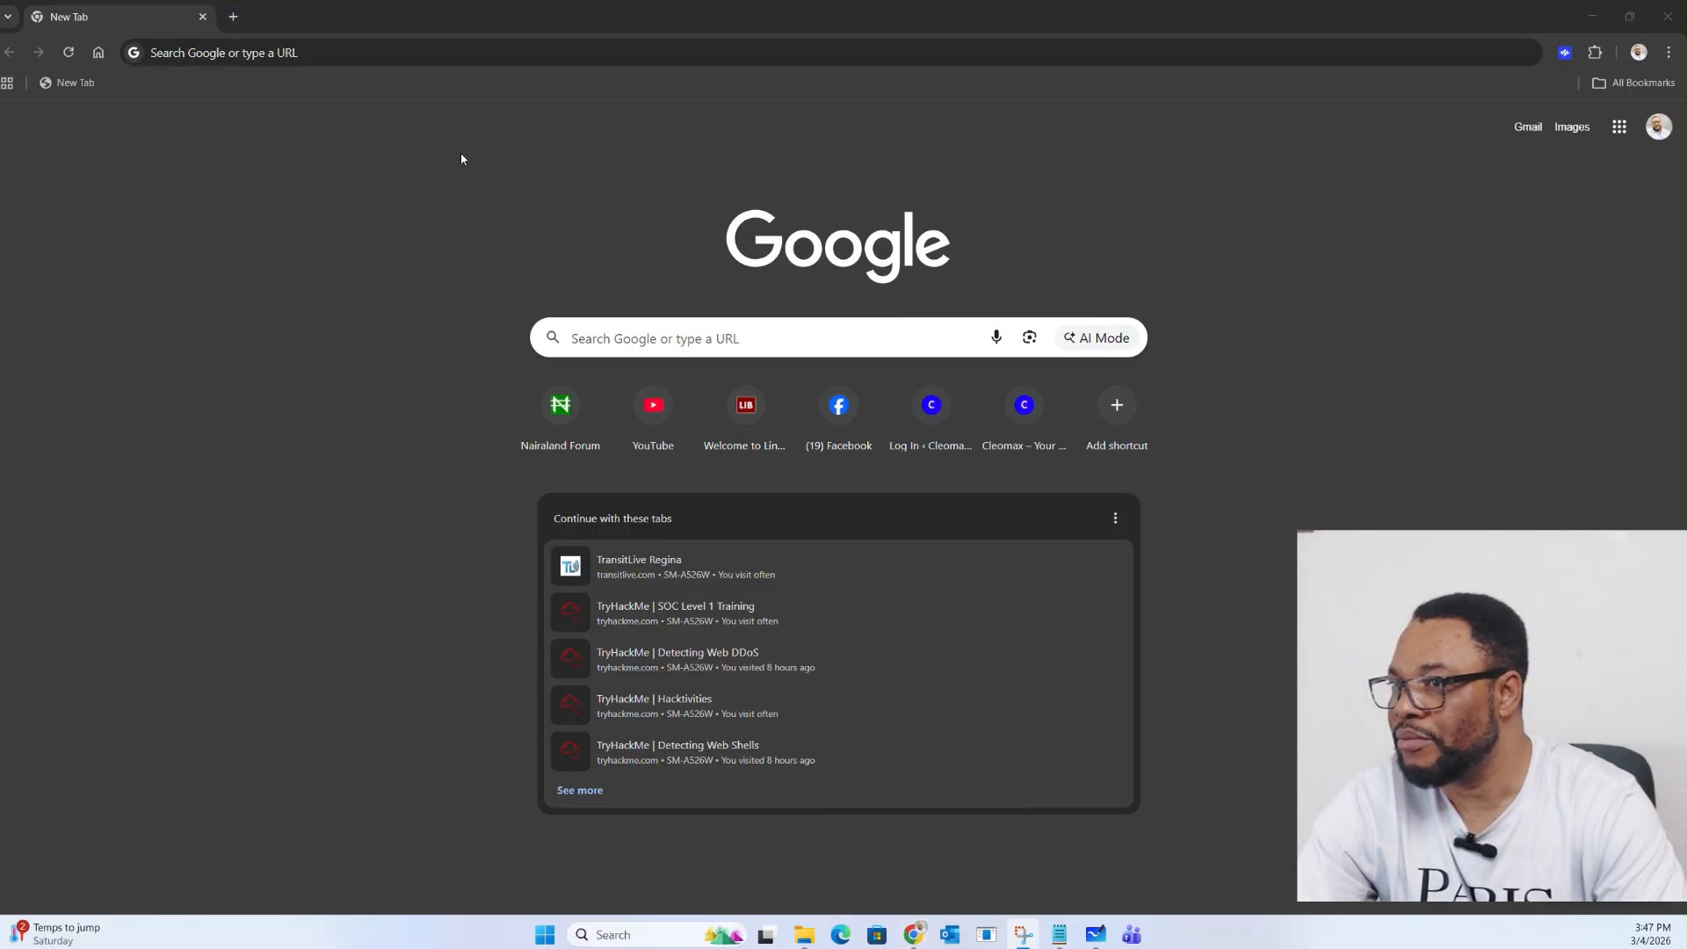
Step: Go to office.com and open Outlook in a new tab from the Copilot sidebar
left_click(319, 56)
type("of")
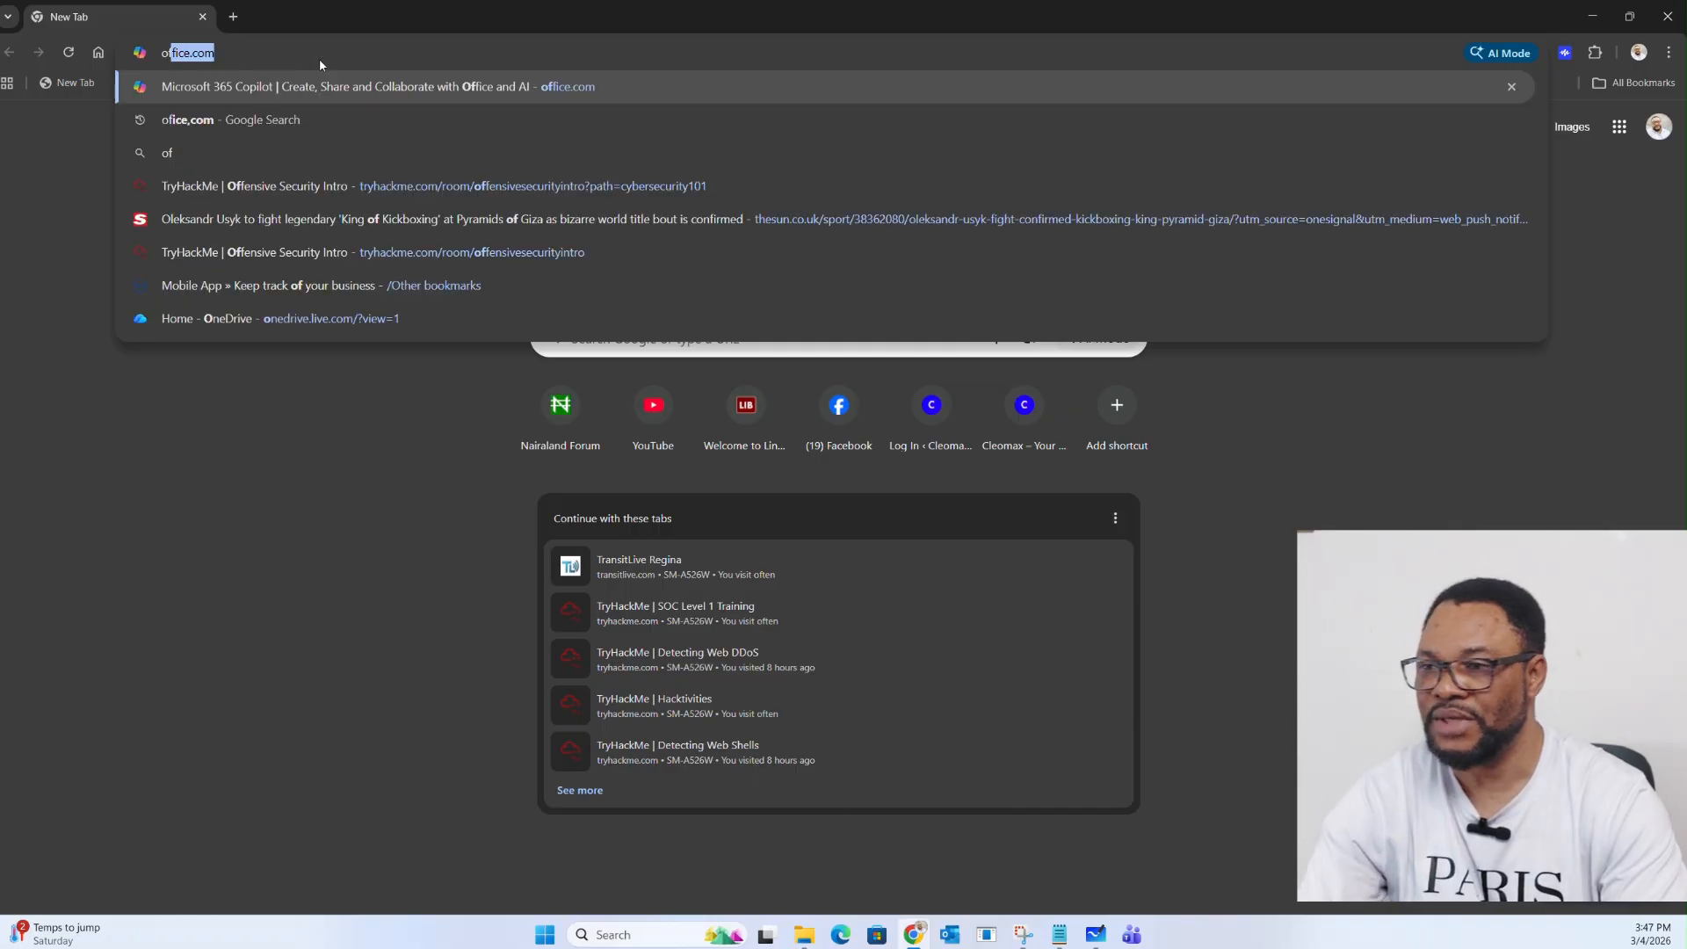
type("fice.com")
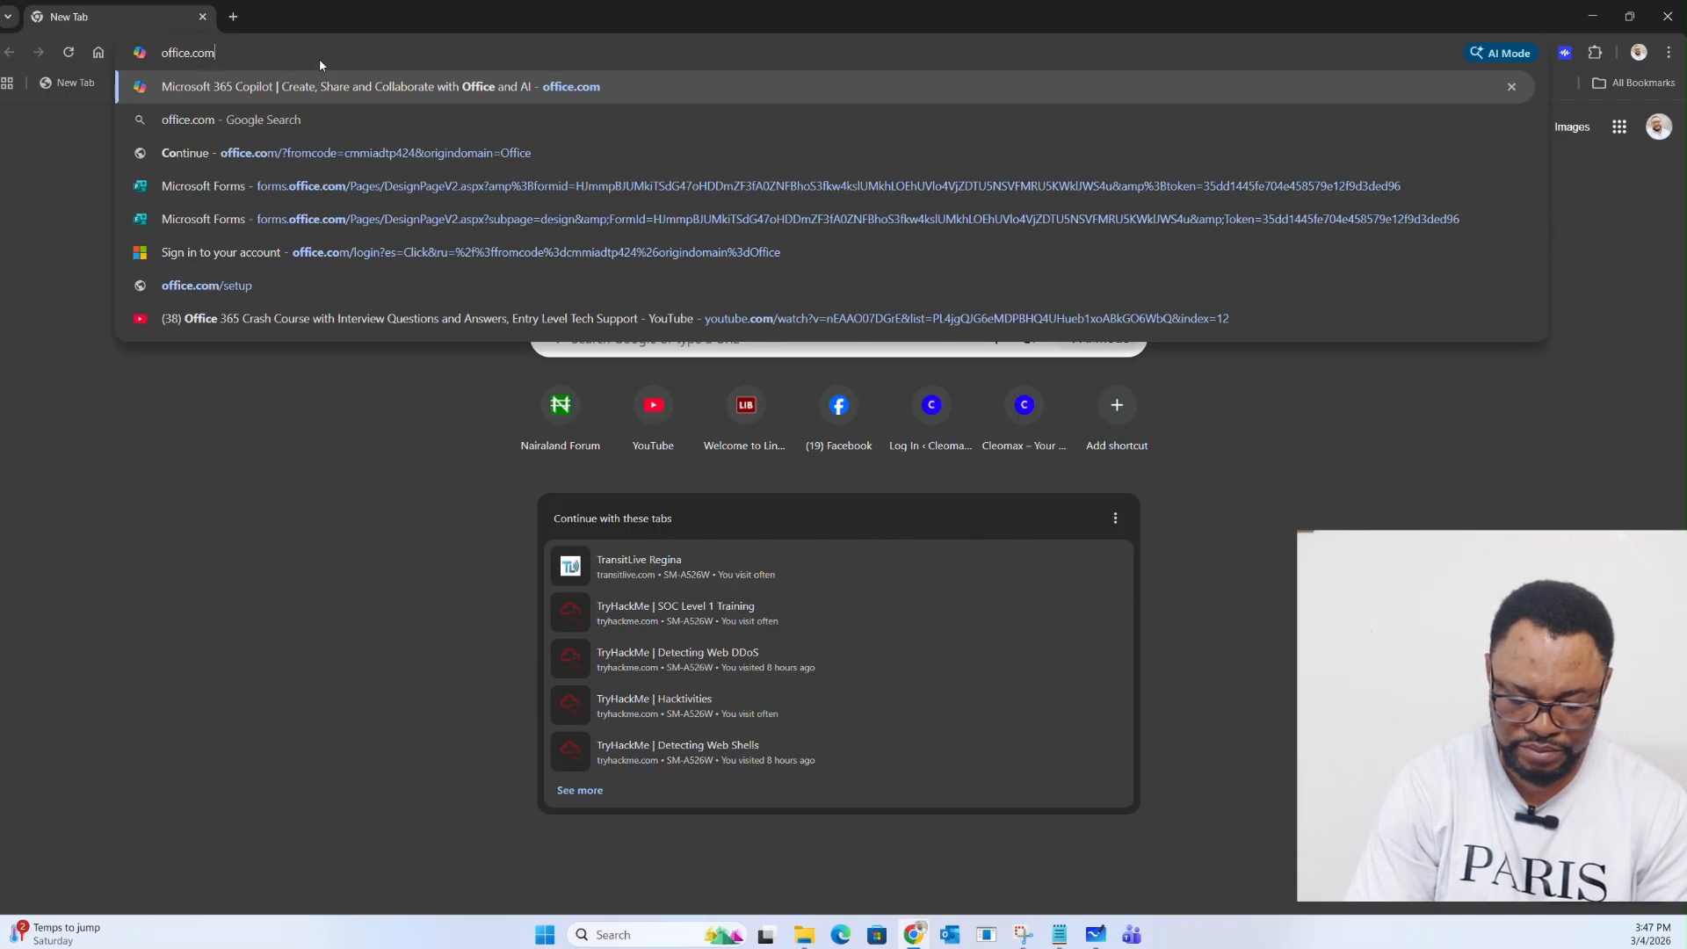
key("Return")
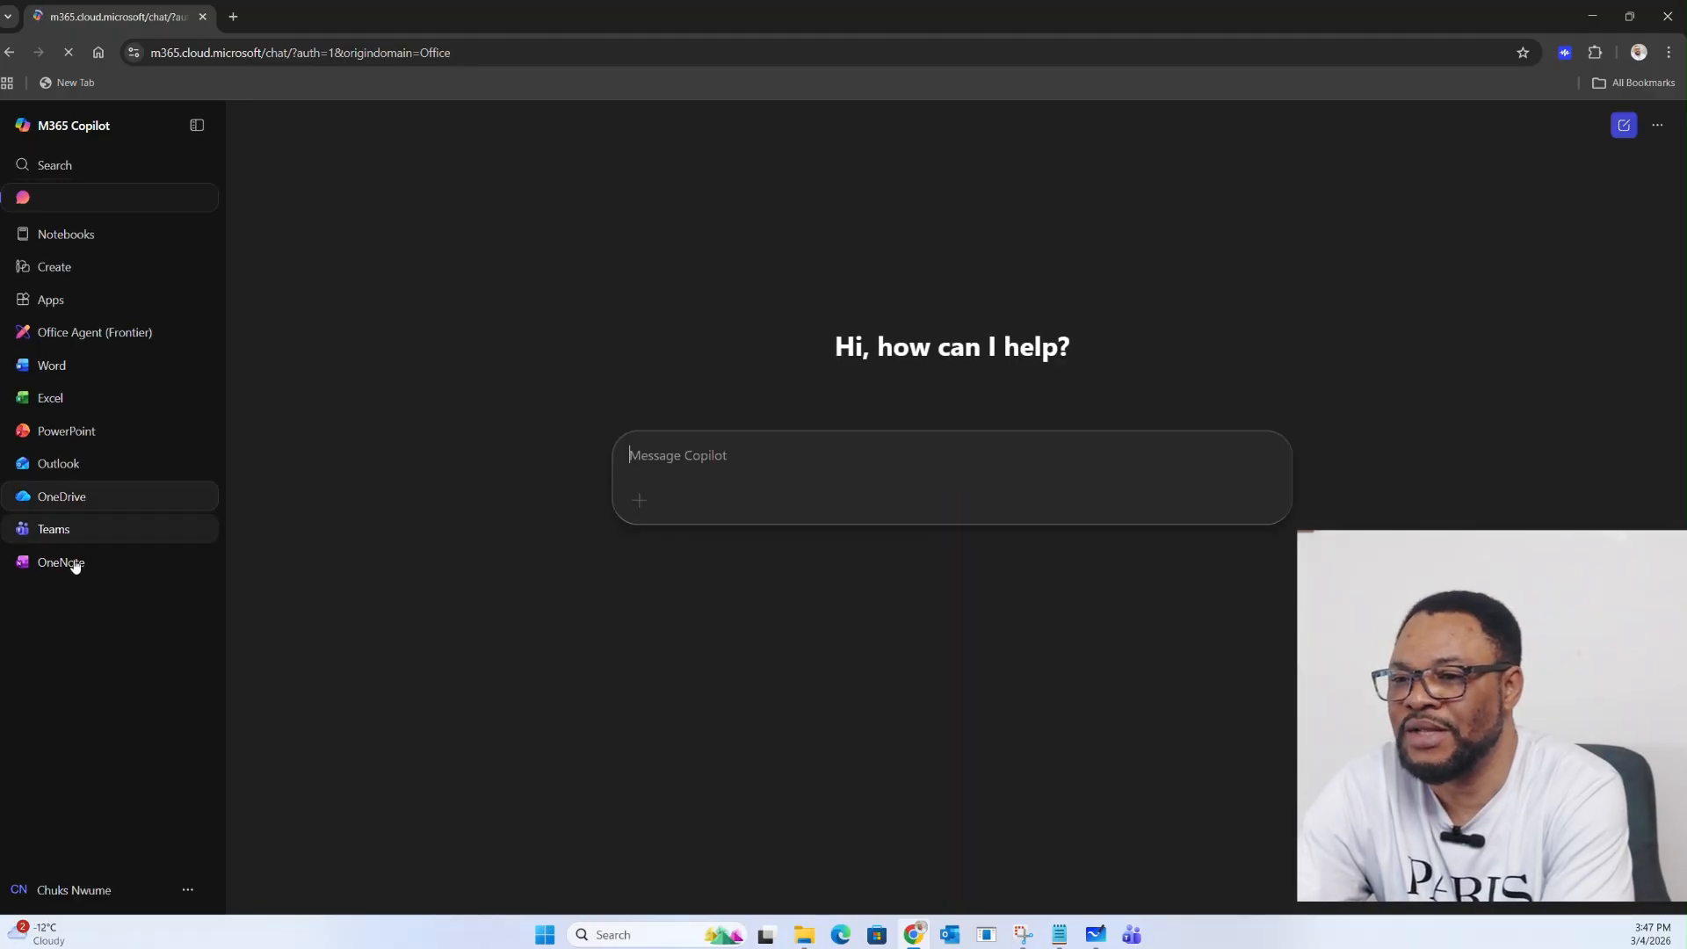
left_click(60, 536)
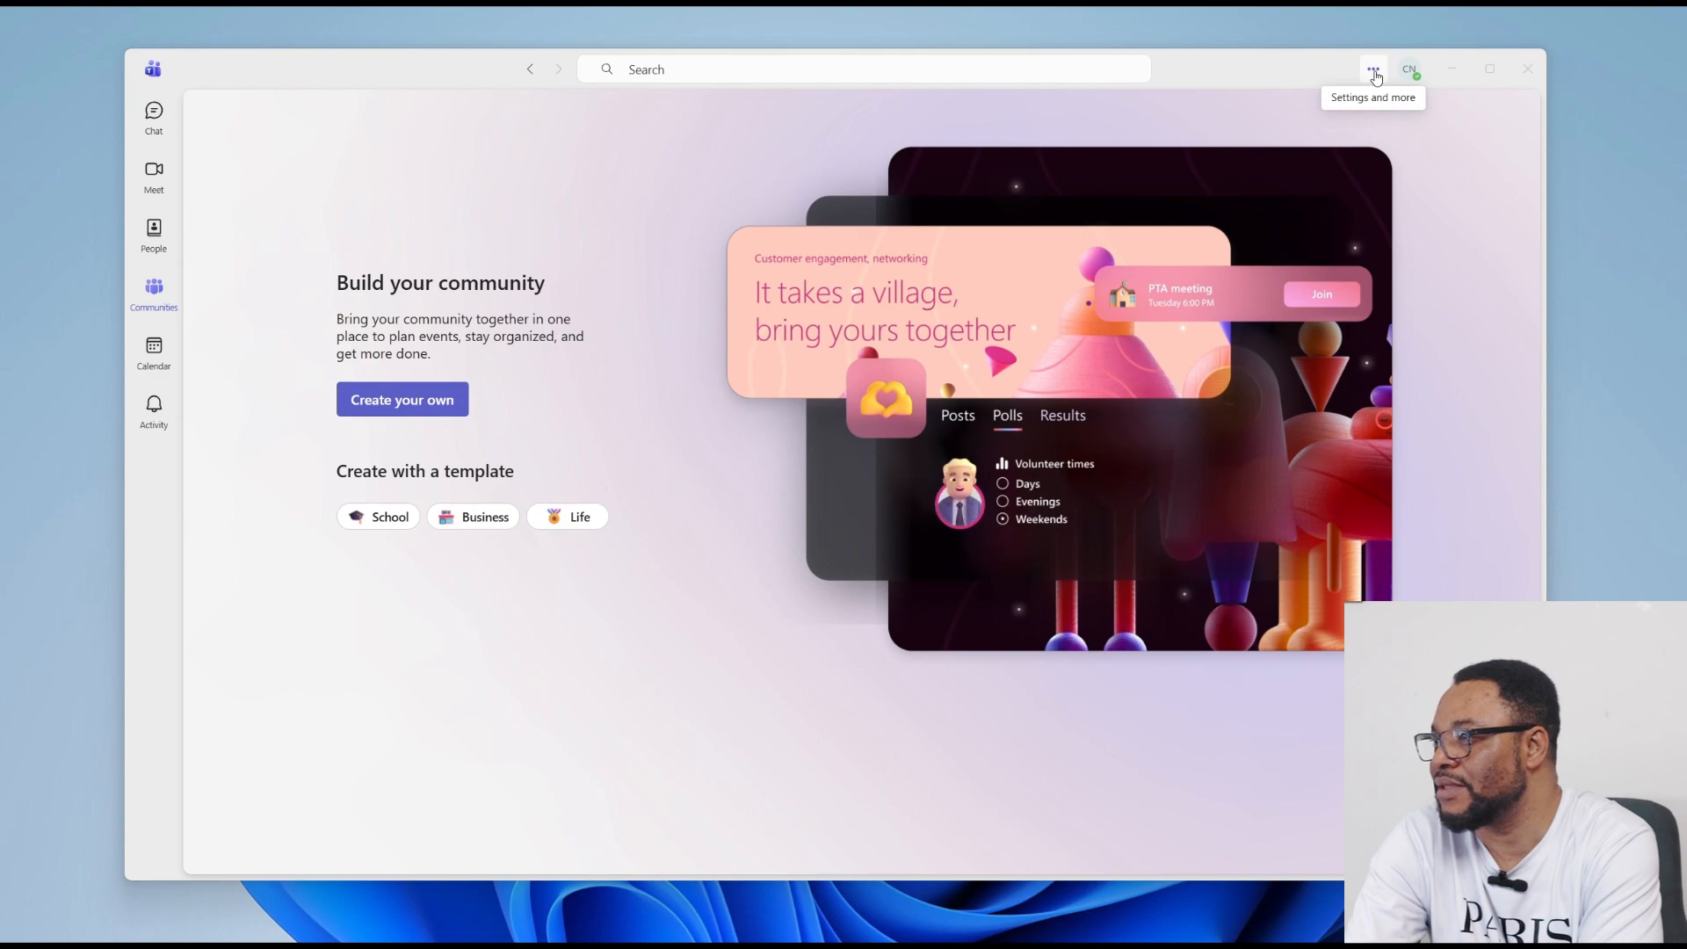
Step: In Teams Devices settings, keep Realtek headphones as speaker and the Realtek microphone array
left_click(1374, 75)
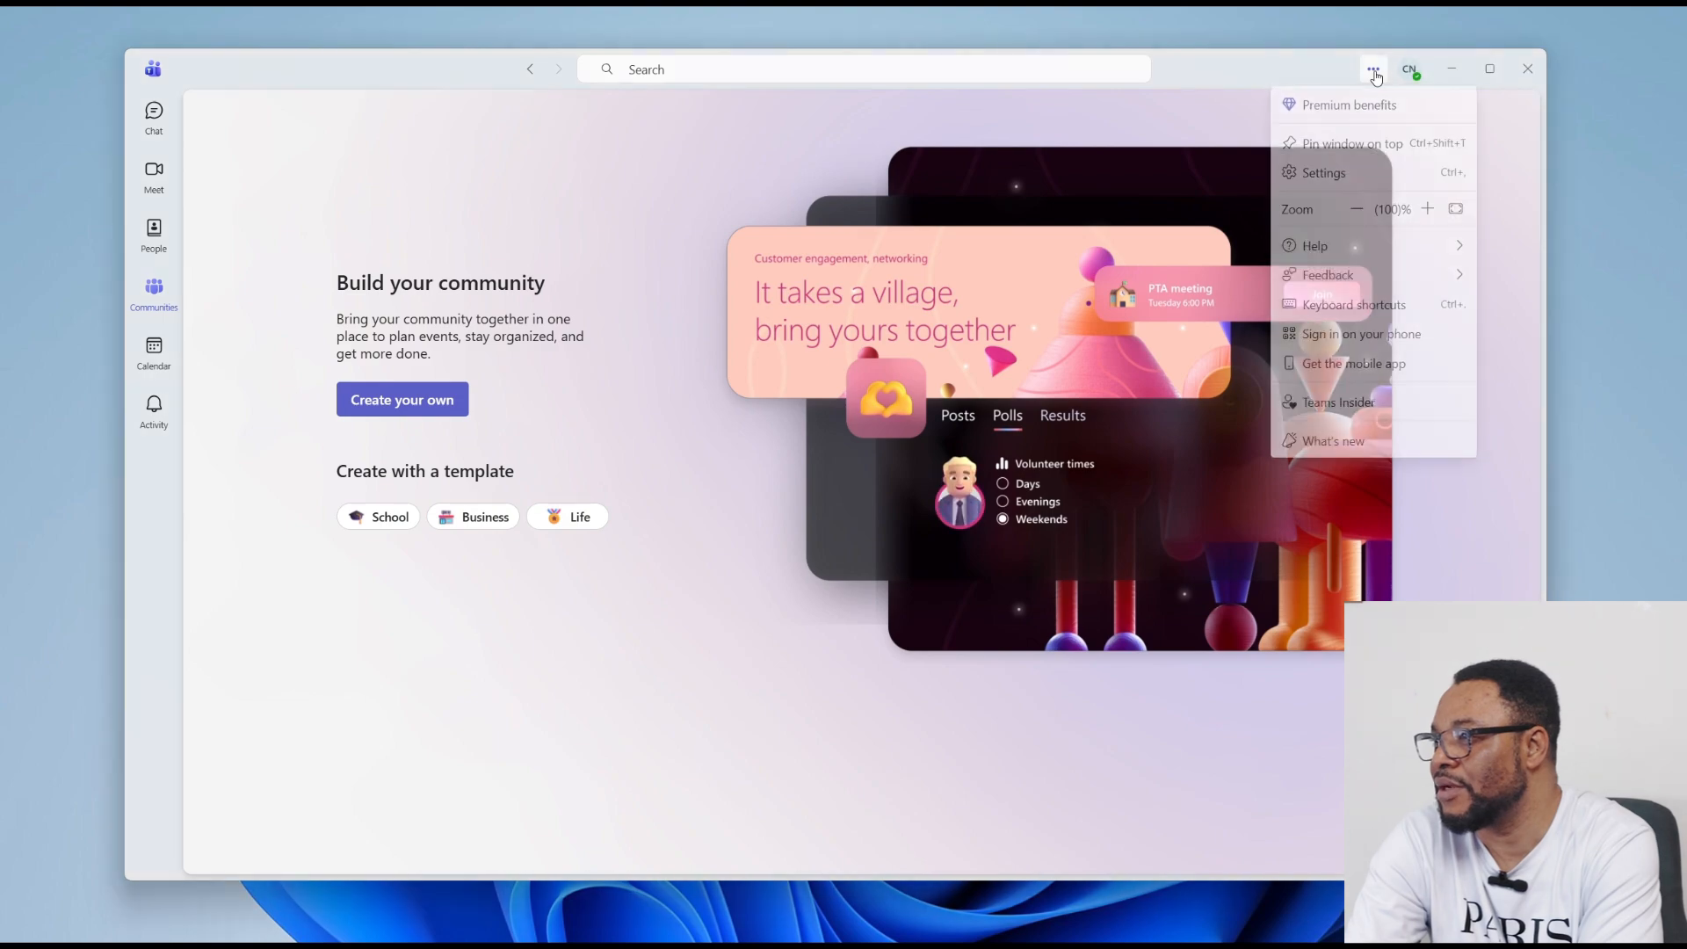
left_click(1322, 175)
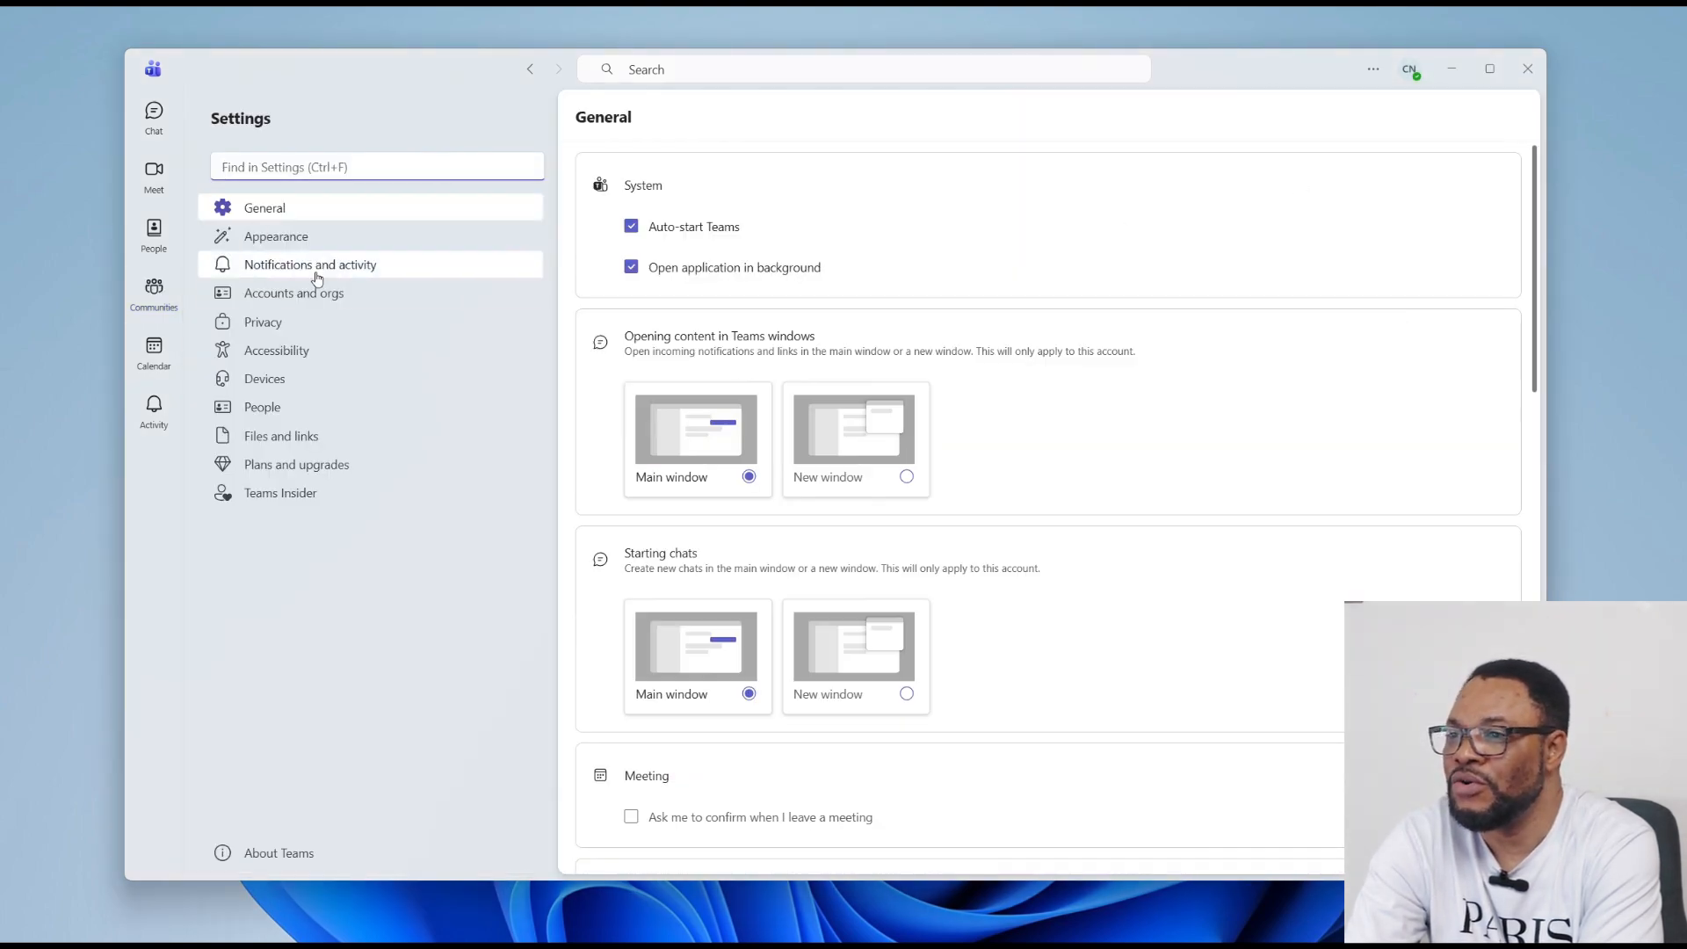
left_click(268, 382)
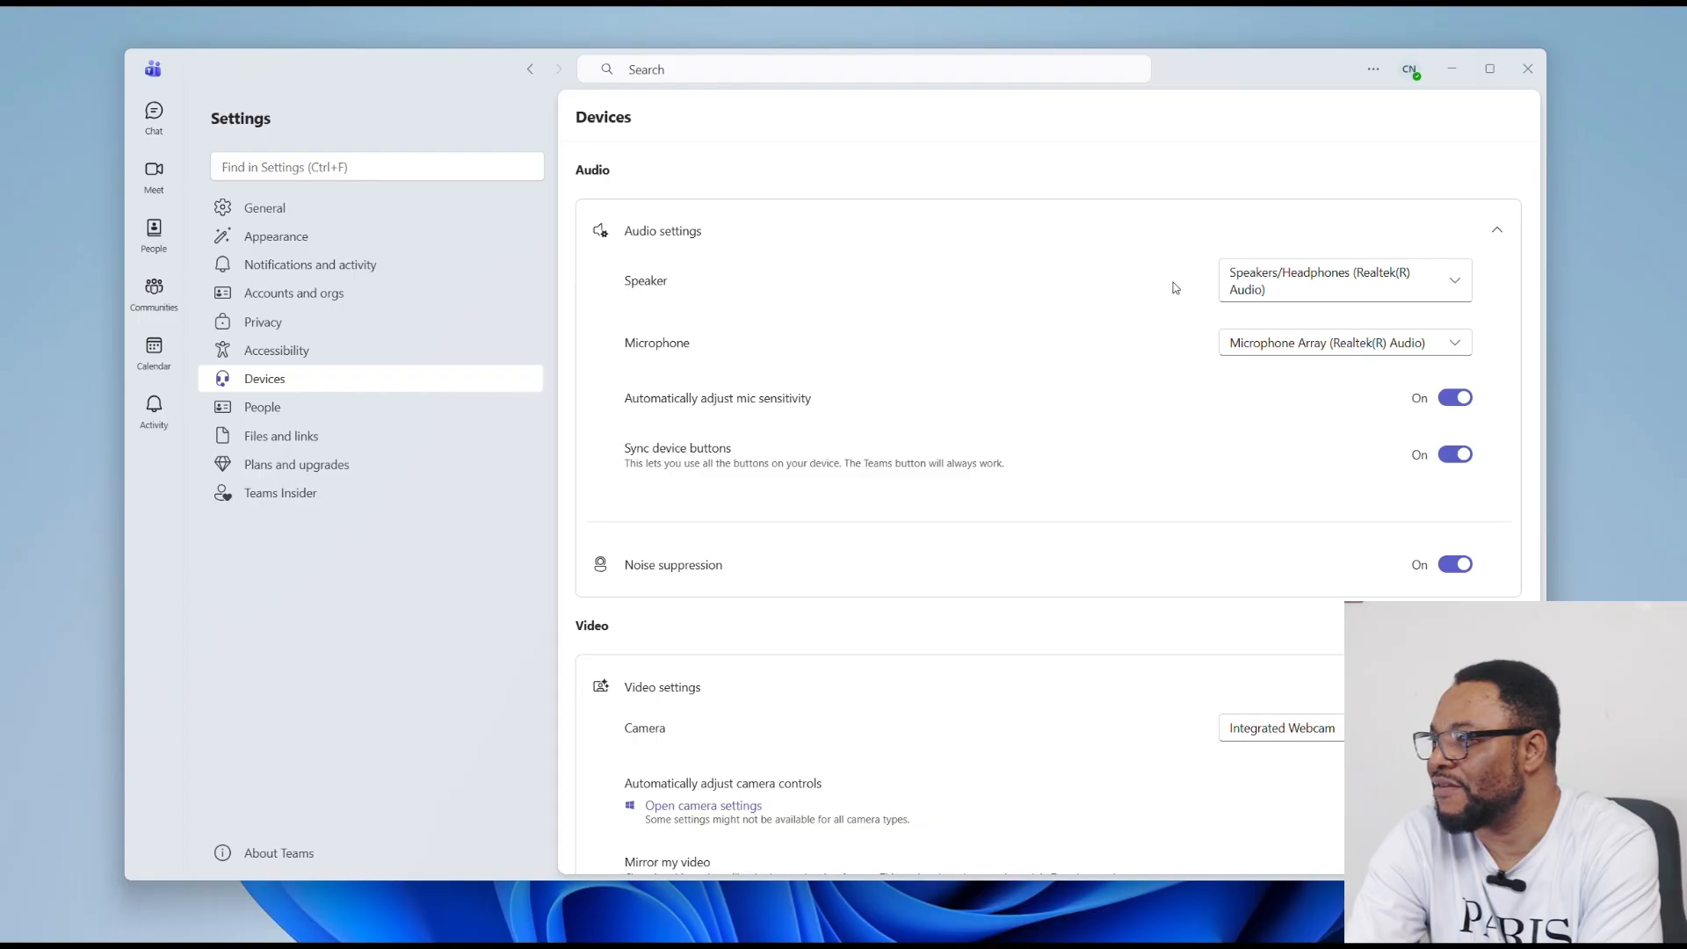
left_click(1456, 290)
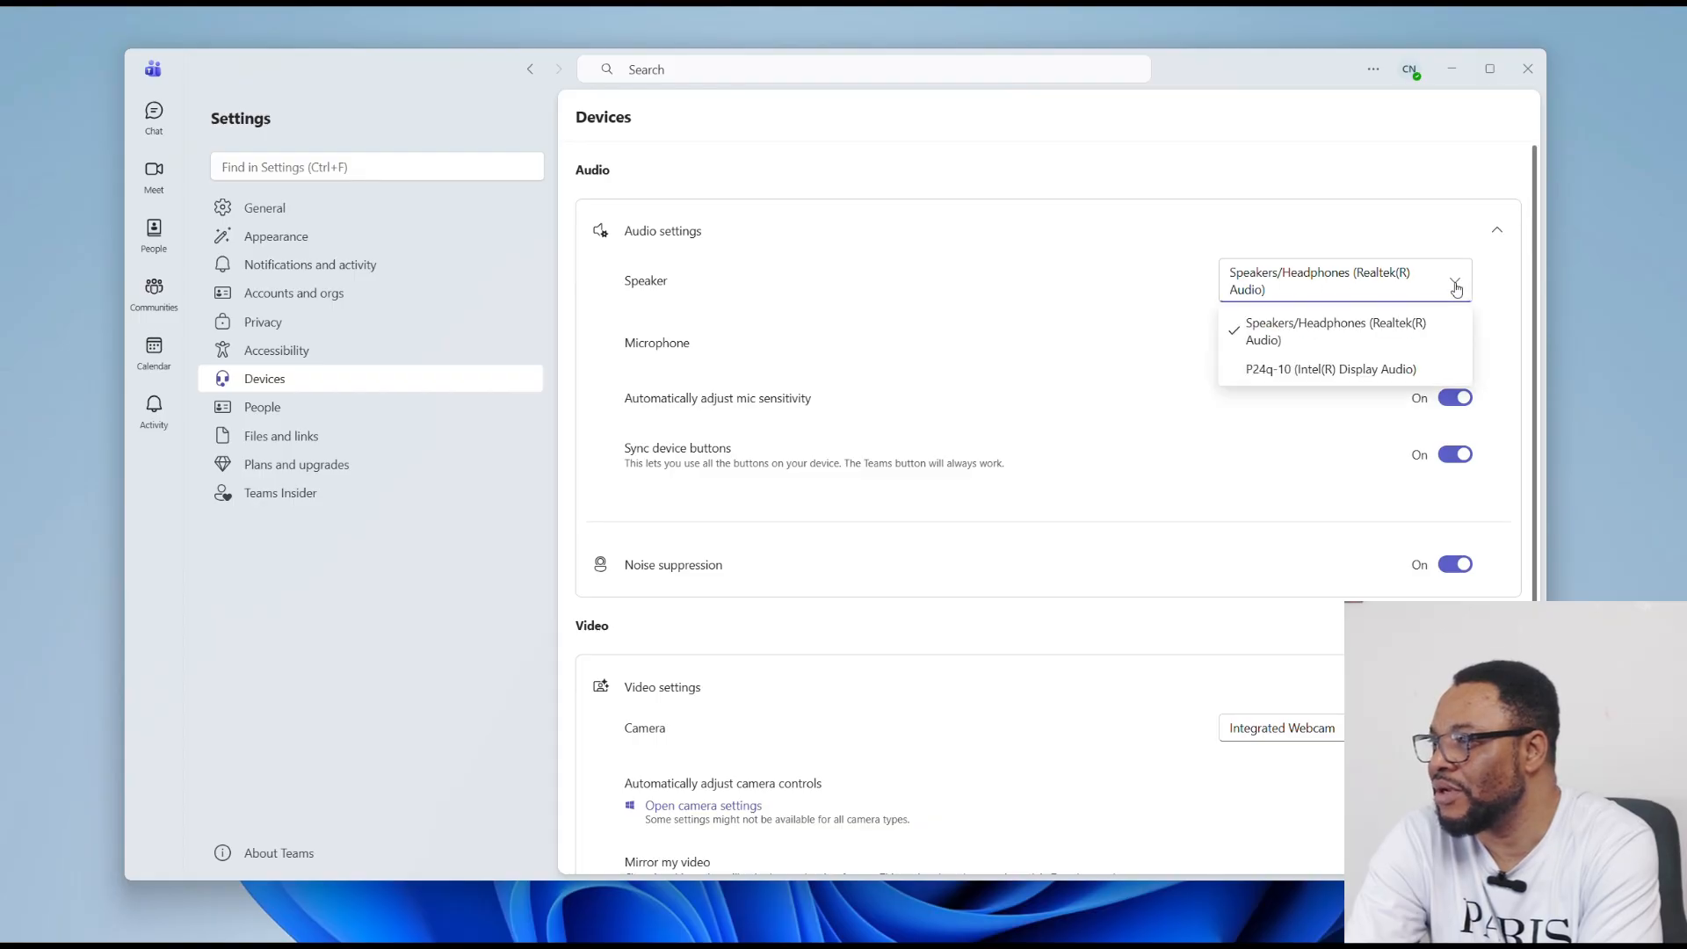
left_click(1353, 369)
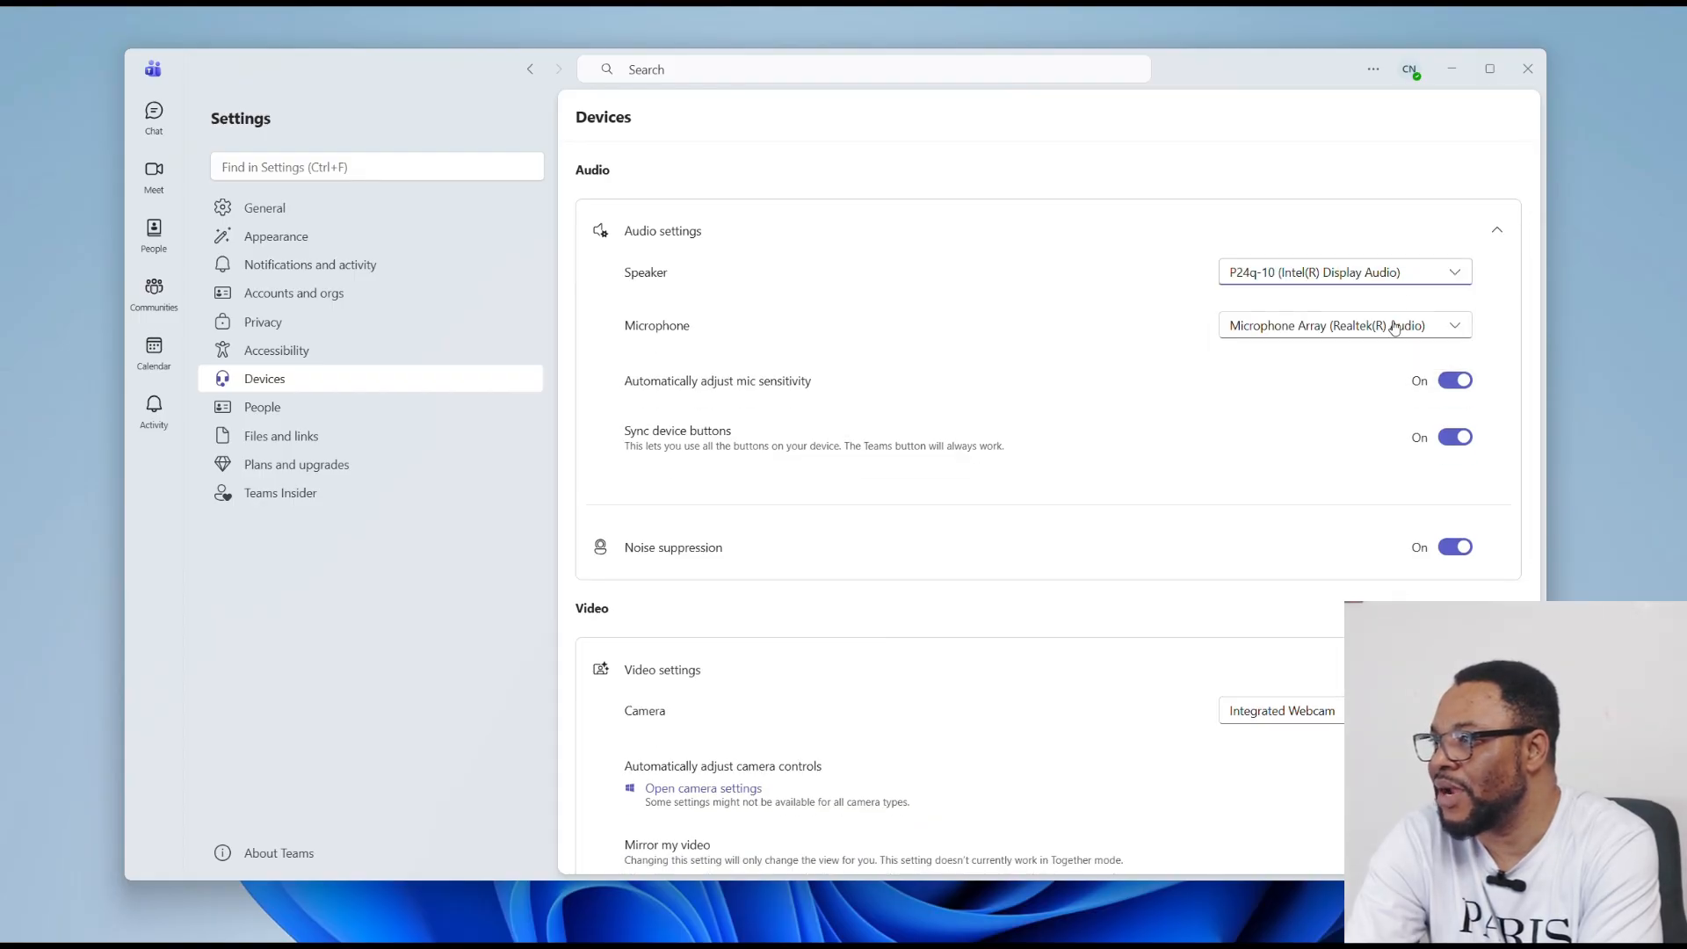
left_click(1456, 277)
left_click(1300, 314)
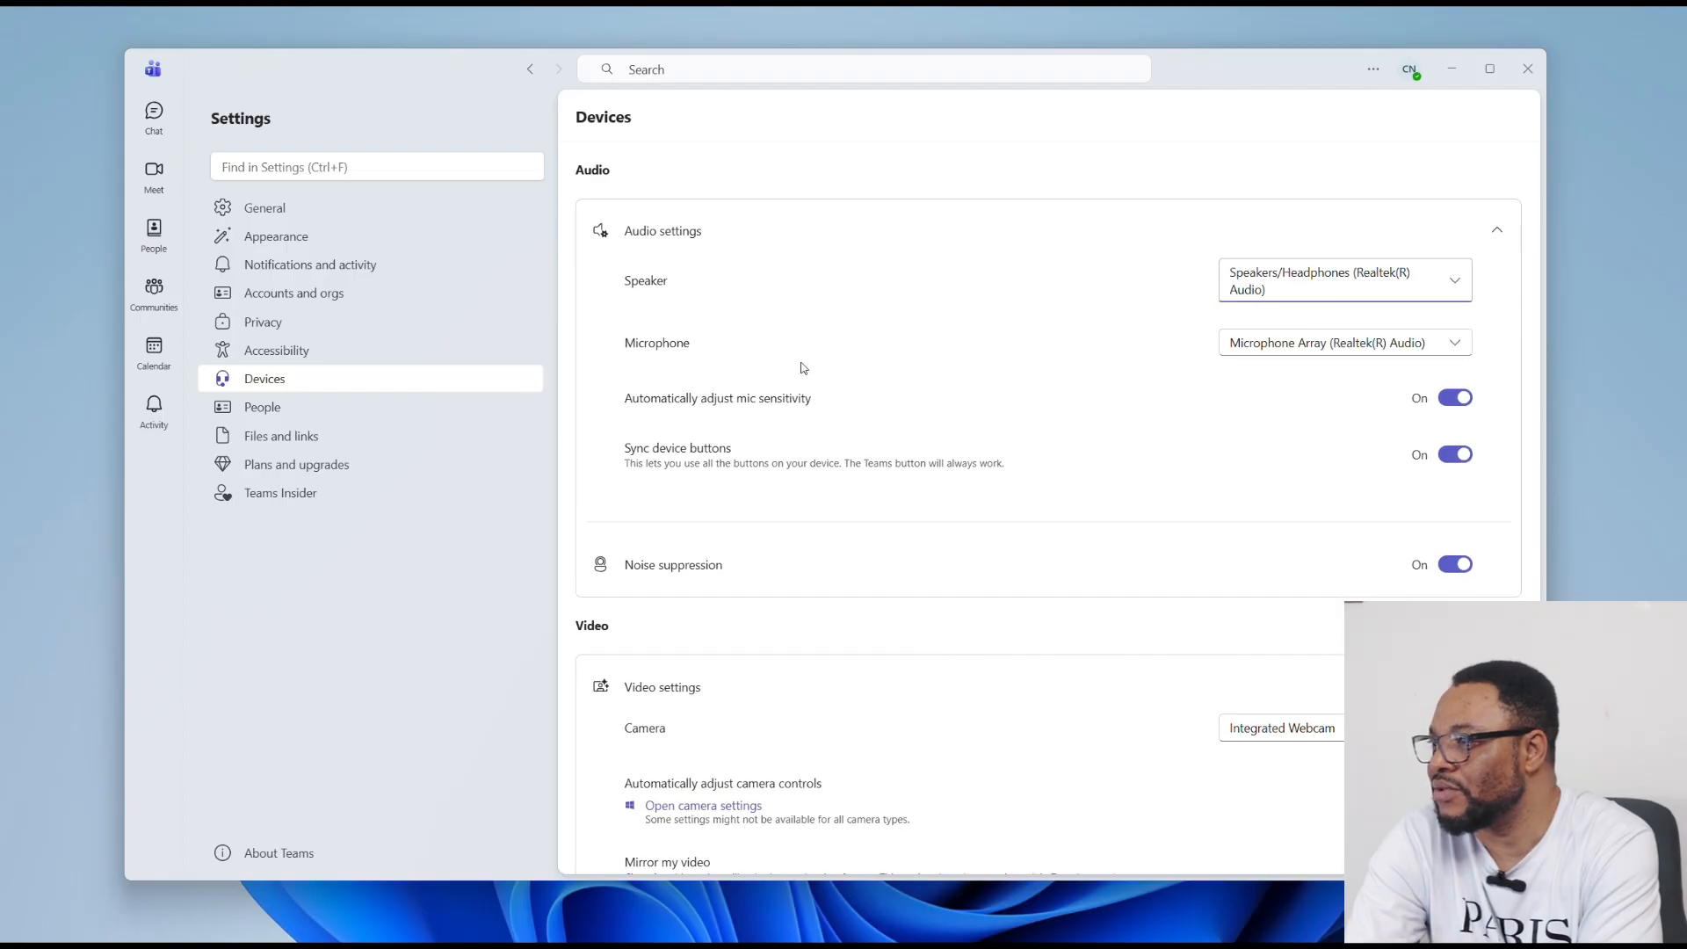
left_click(1441, 350)
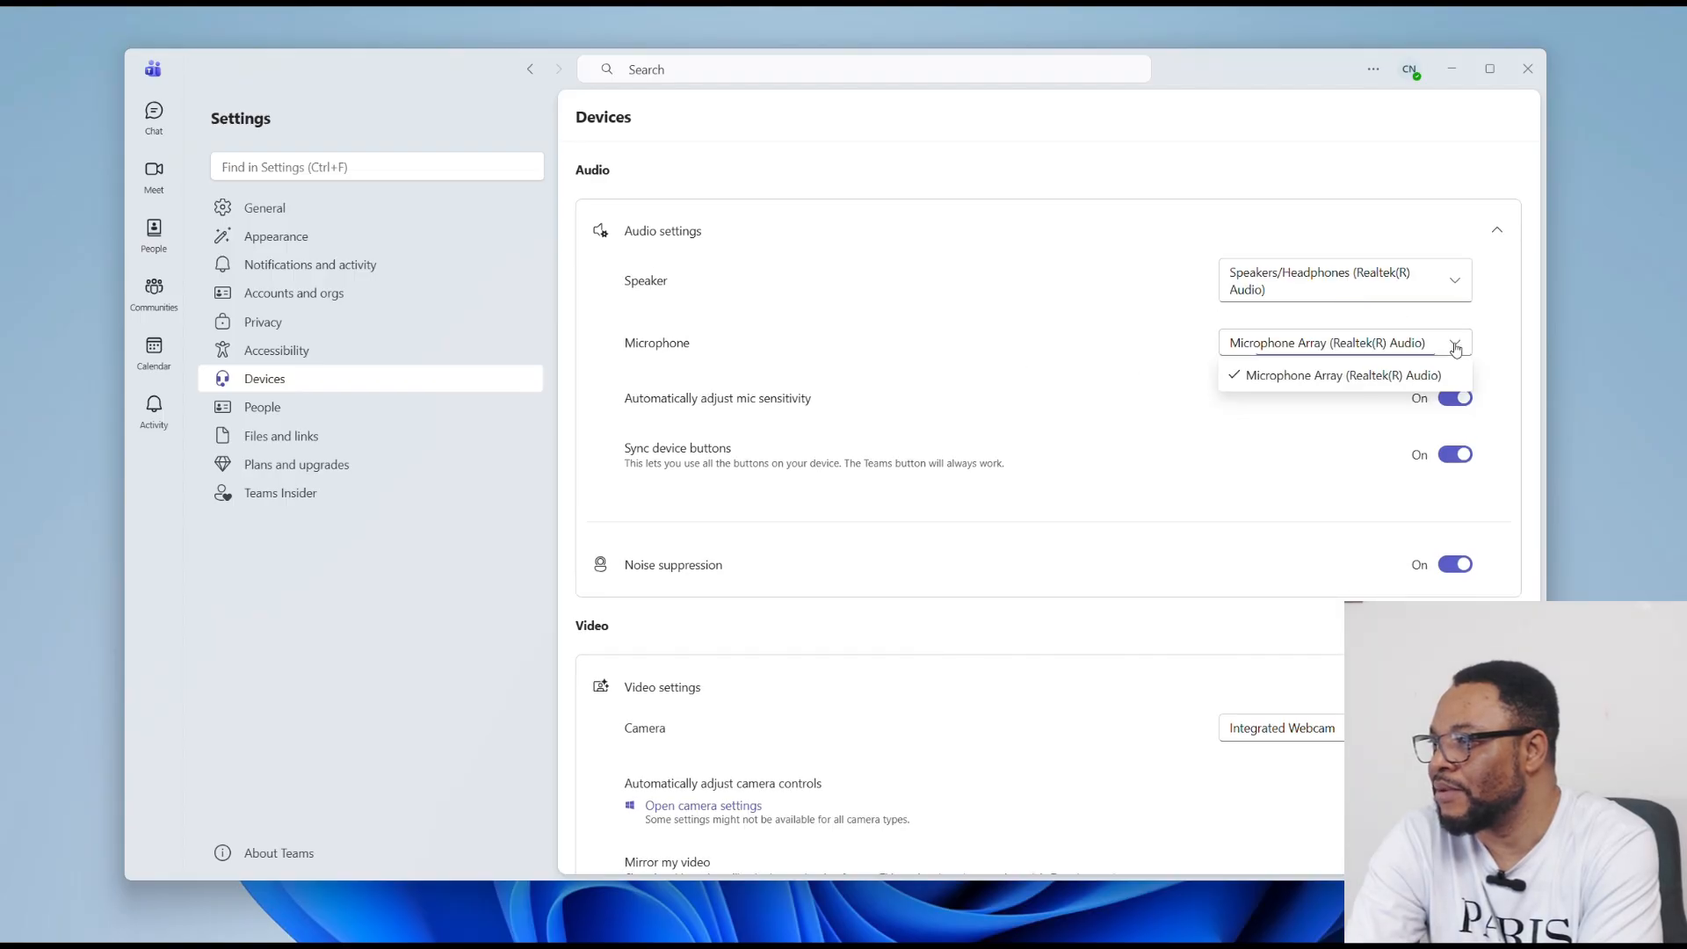
left_click(1384, 384)
left_click(1449, 342)
left_click(1395, 375)
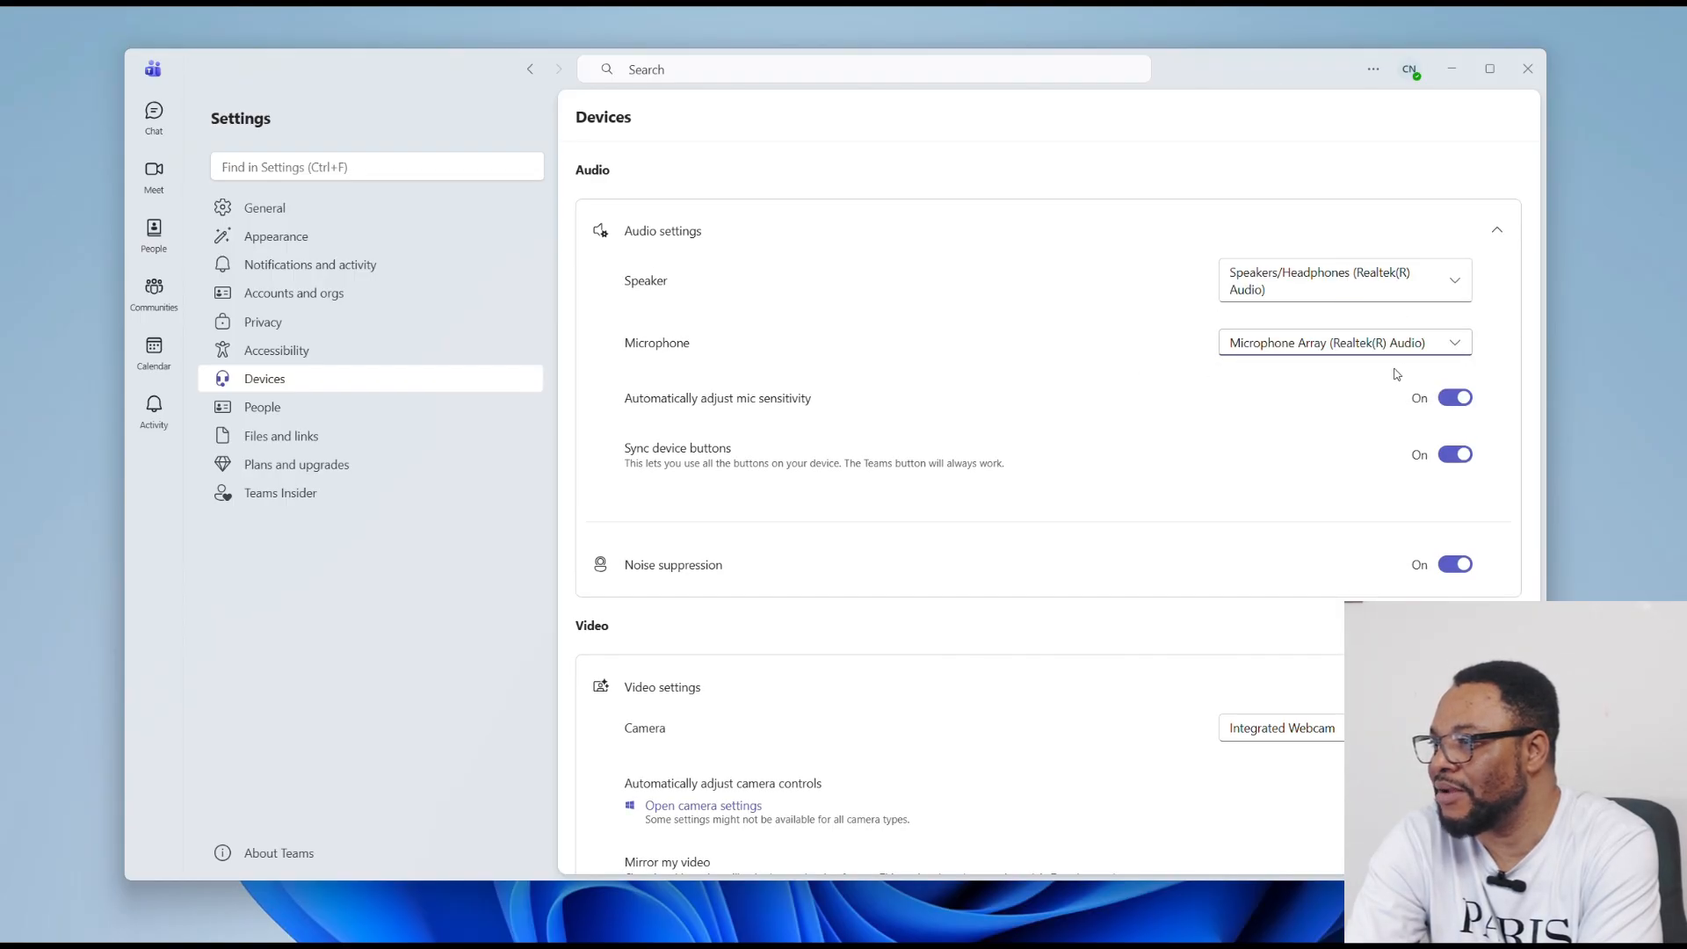
Step: Switch the camera to OBS Virtual Camera
scroll(774, 490, "down", 2)
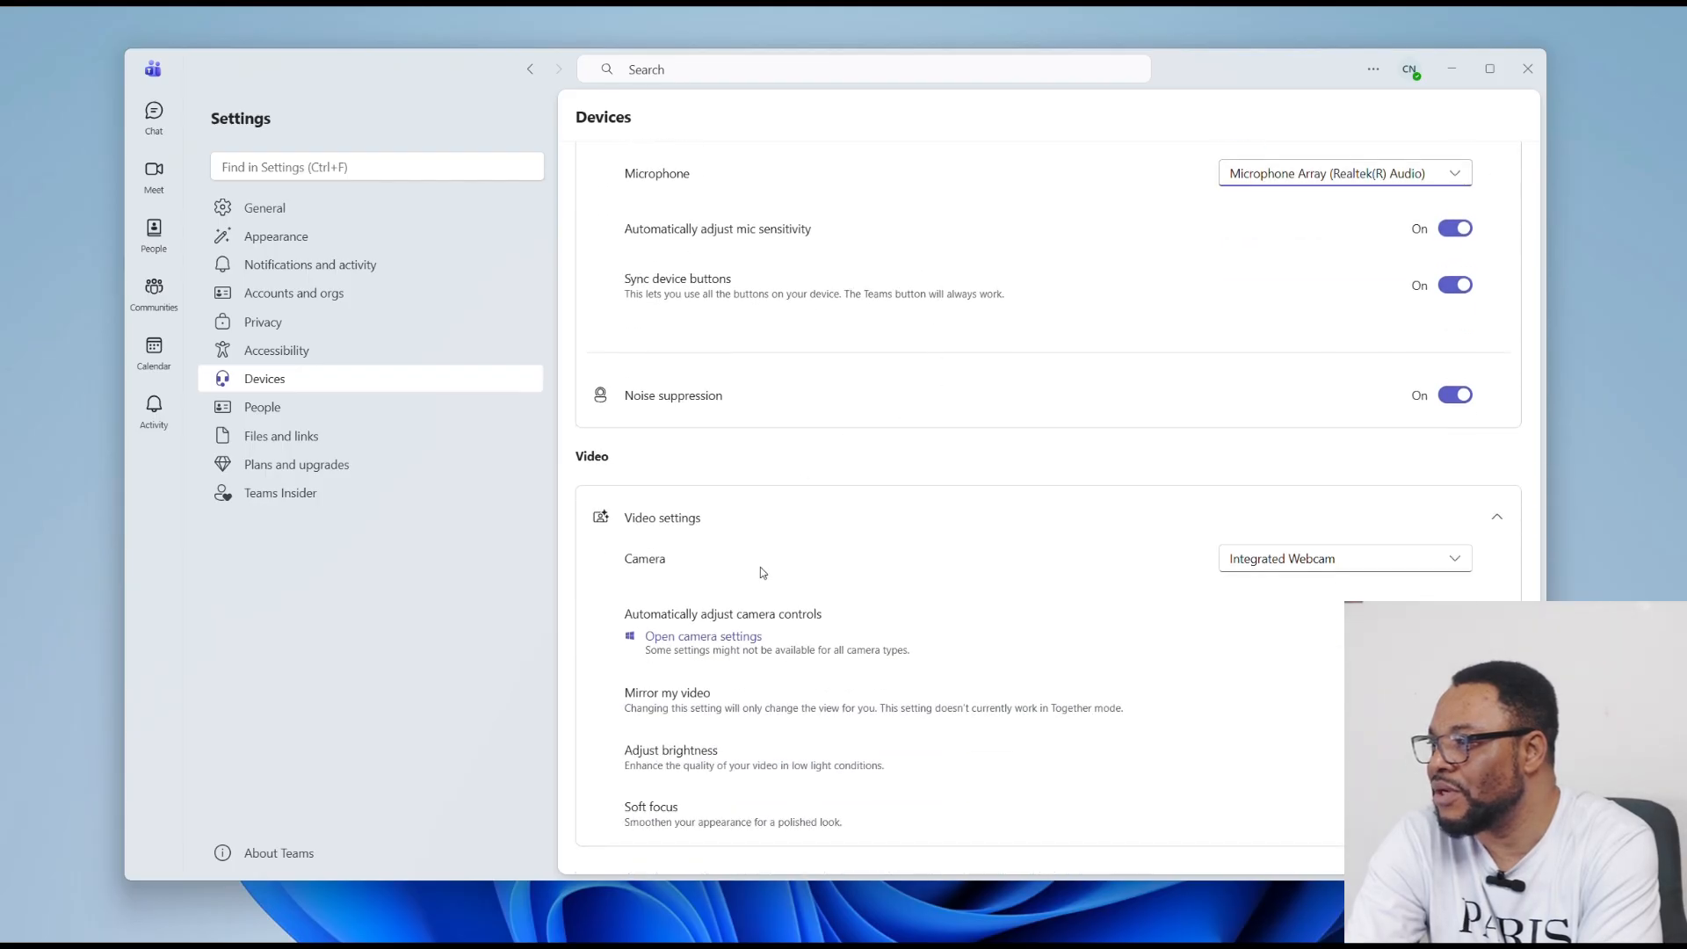
left_click(1458, 566)
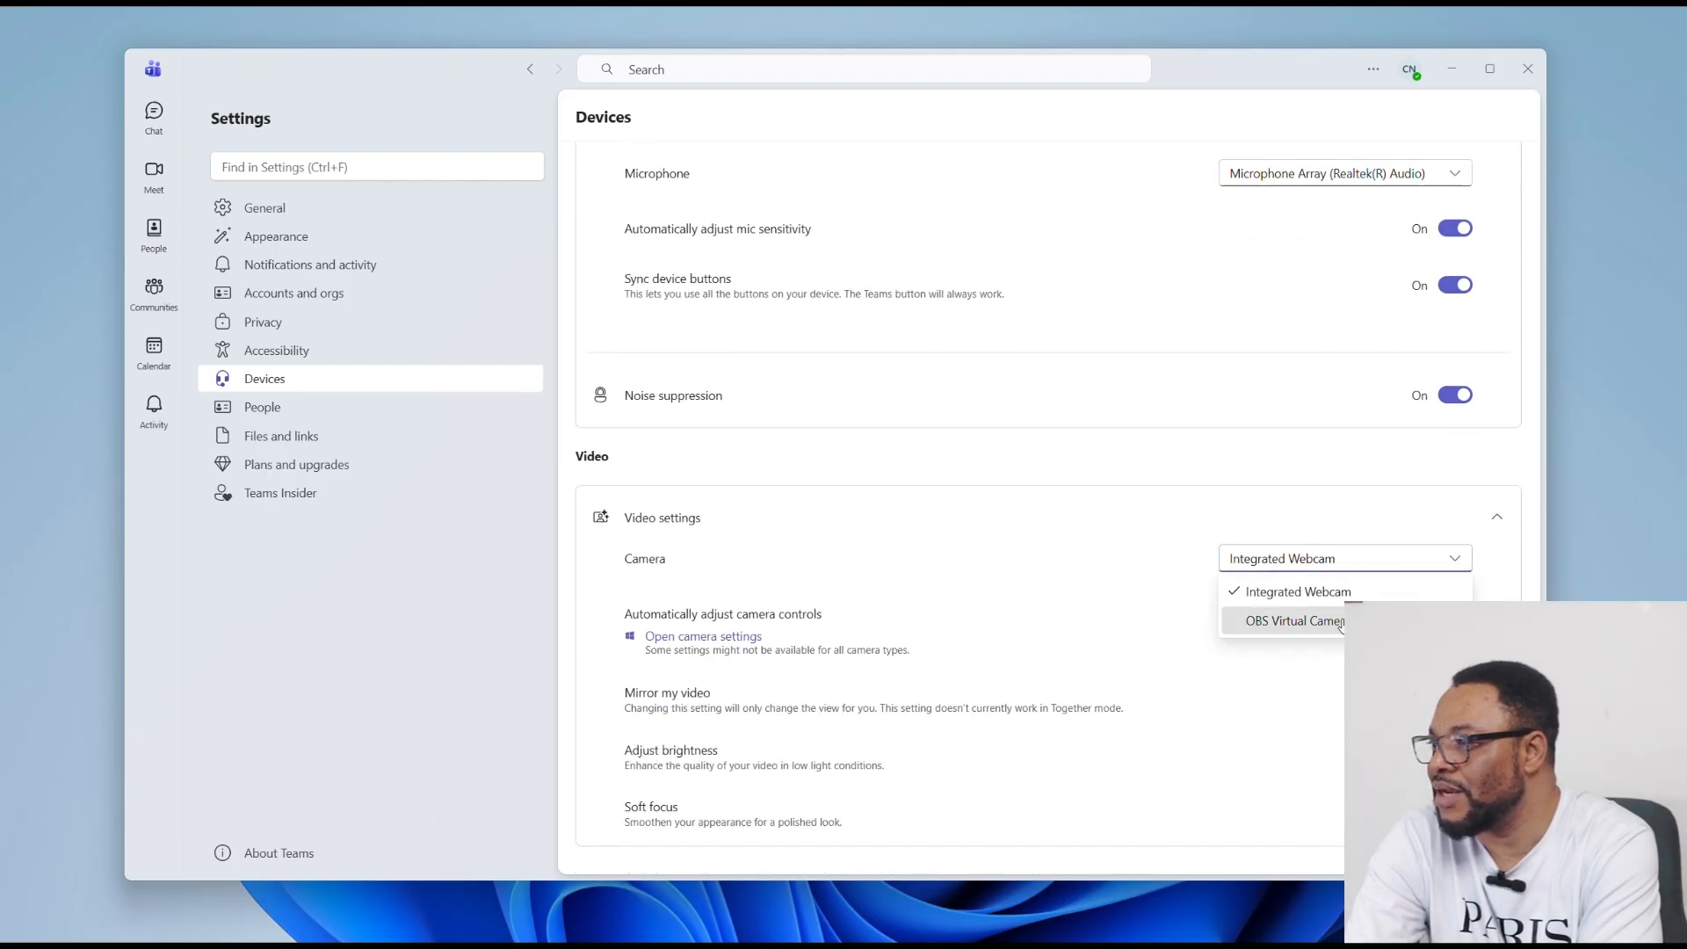
left_click(1283, 620)
left_click(1451, 560)
left_click(1410, 588)
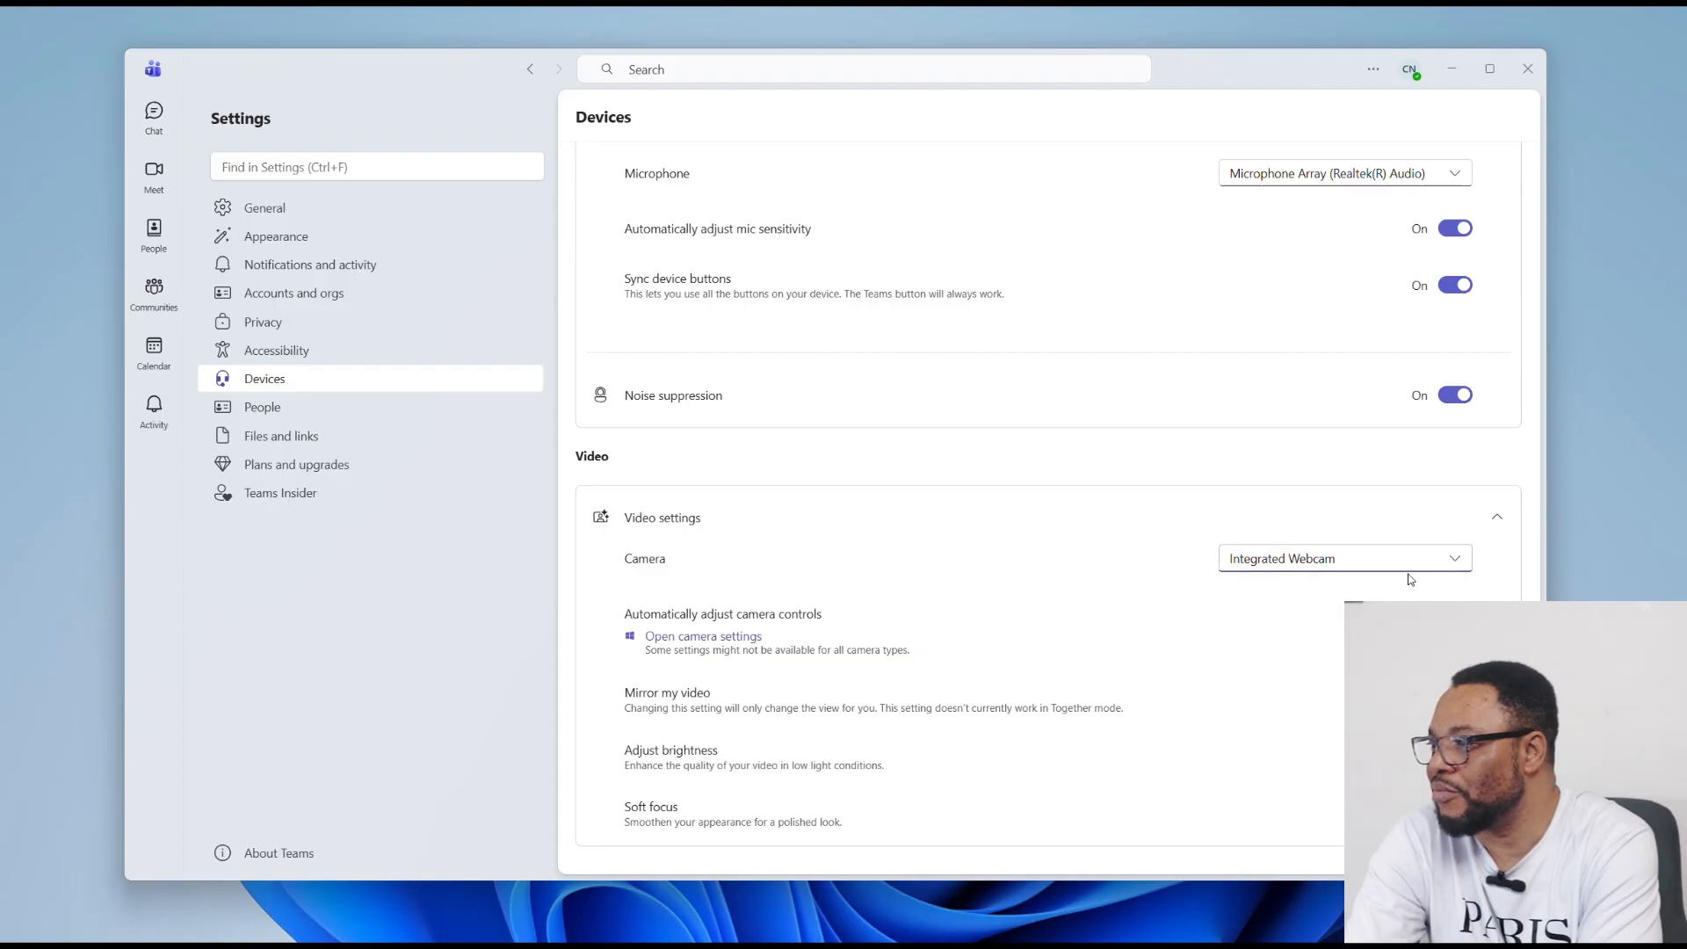
left_click(1461, 562)
left_click(1396, 620)
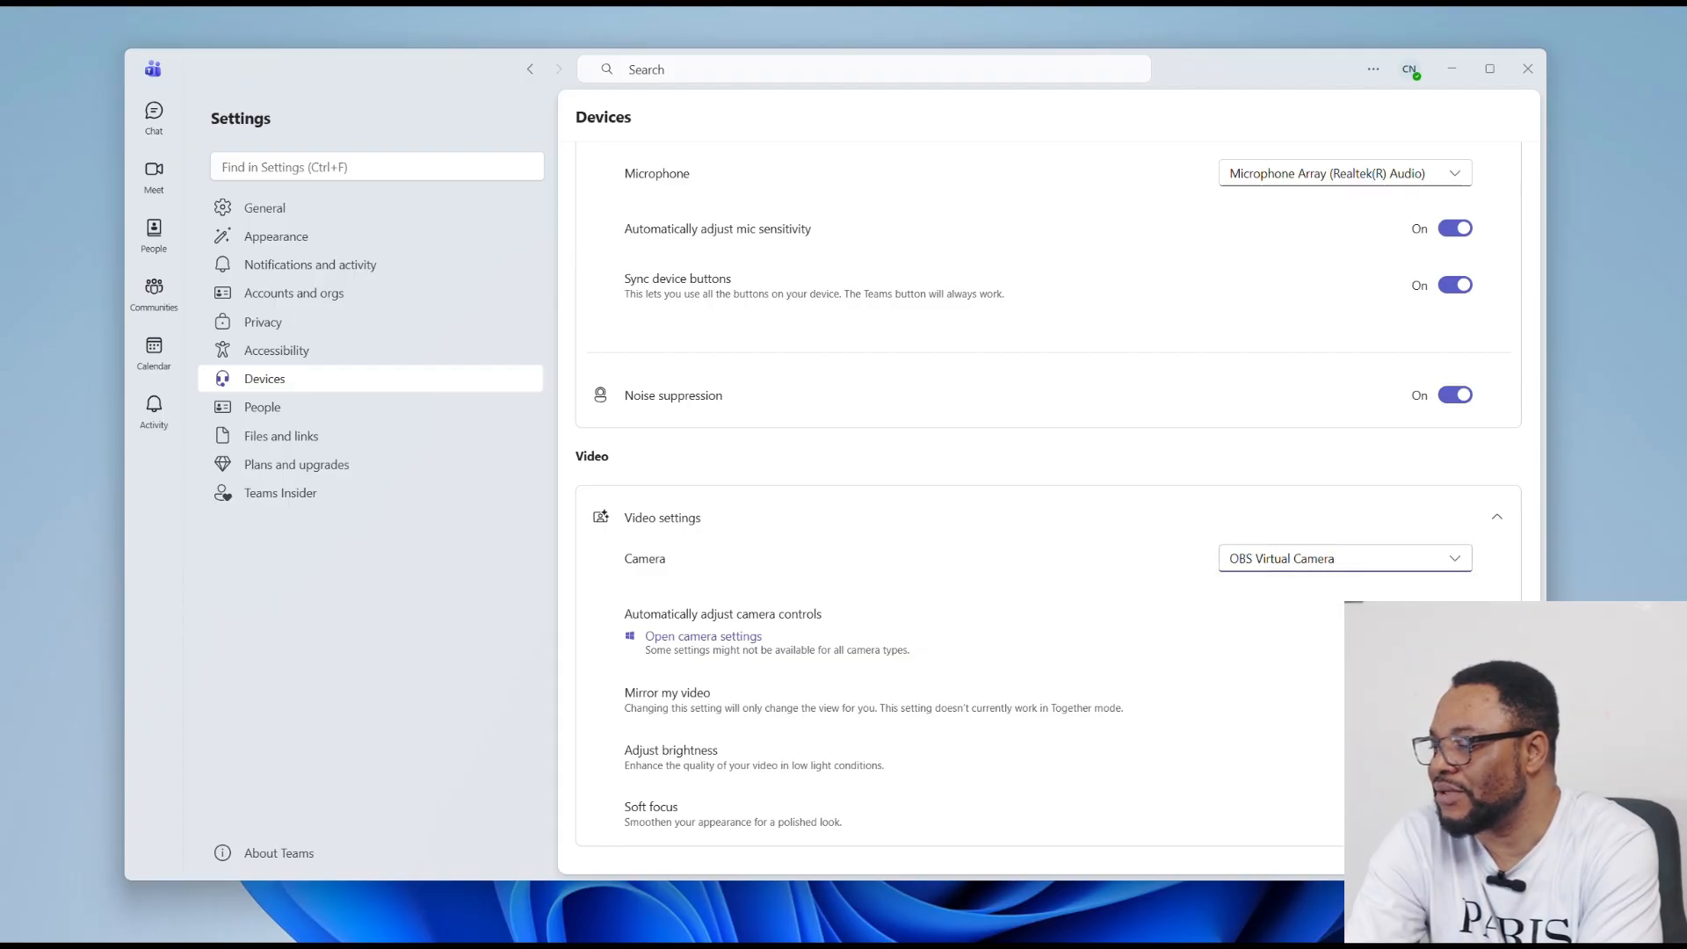
left_click(1433, 557)
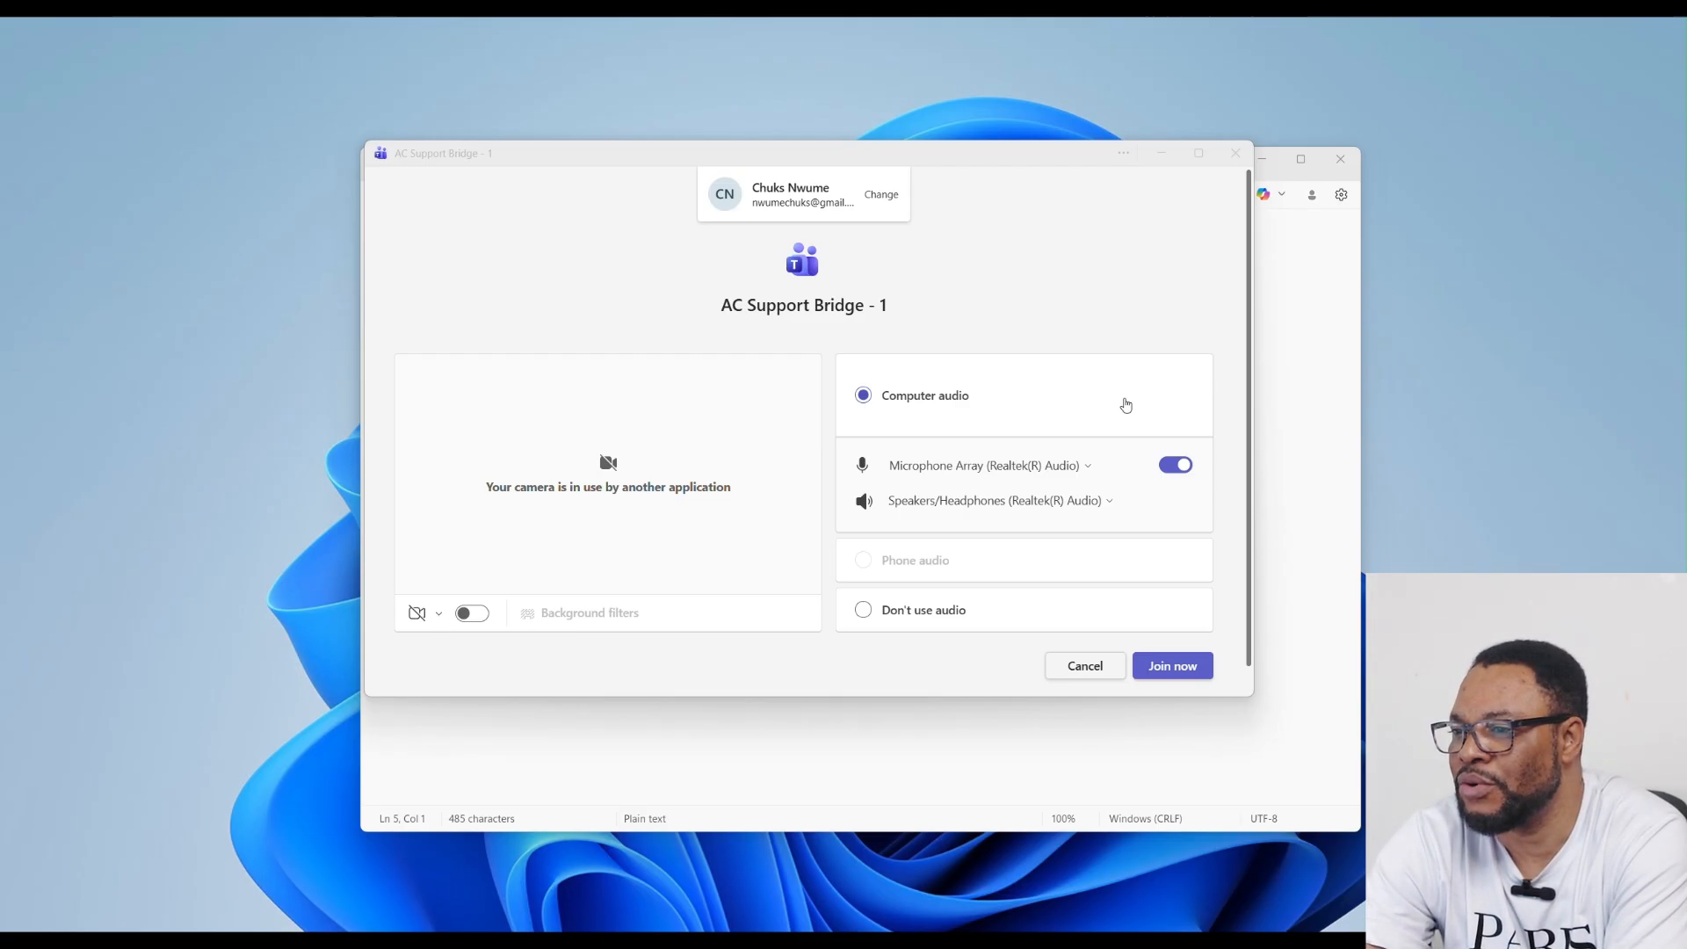
Step: Select the Integrated Webcam as the meeting camera and turn the camera on
left_click(438, 615)
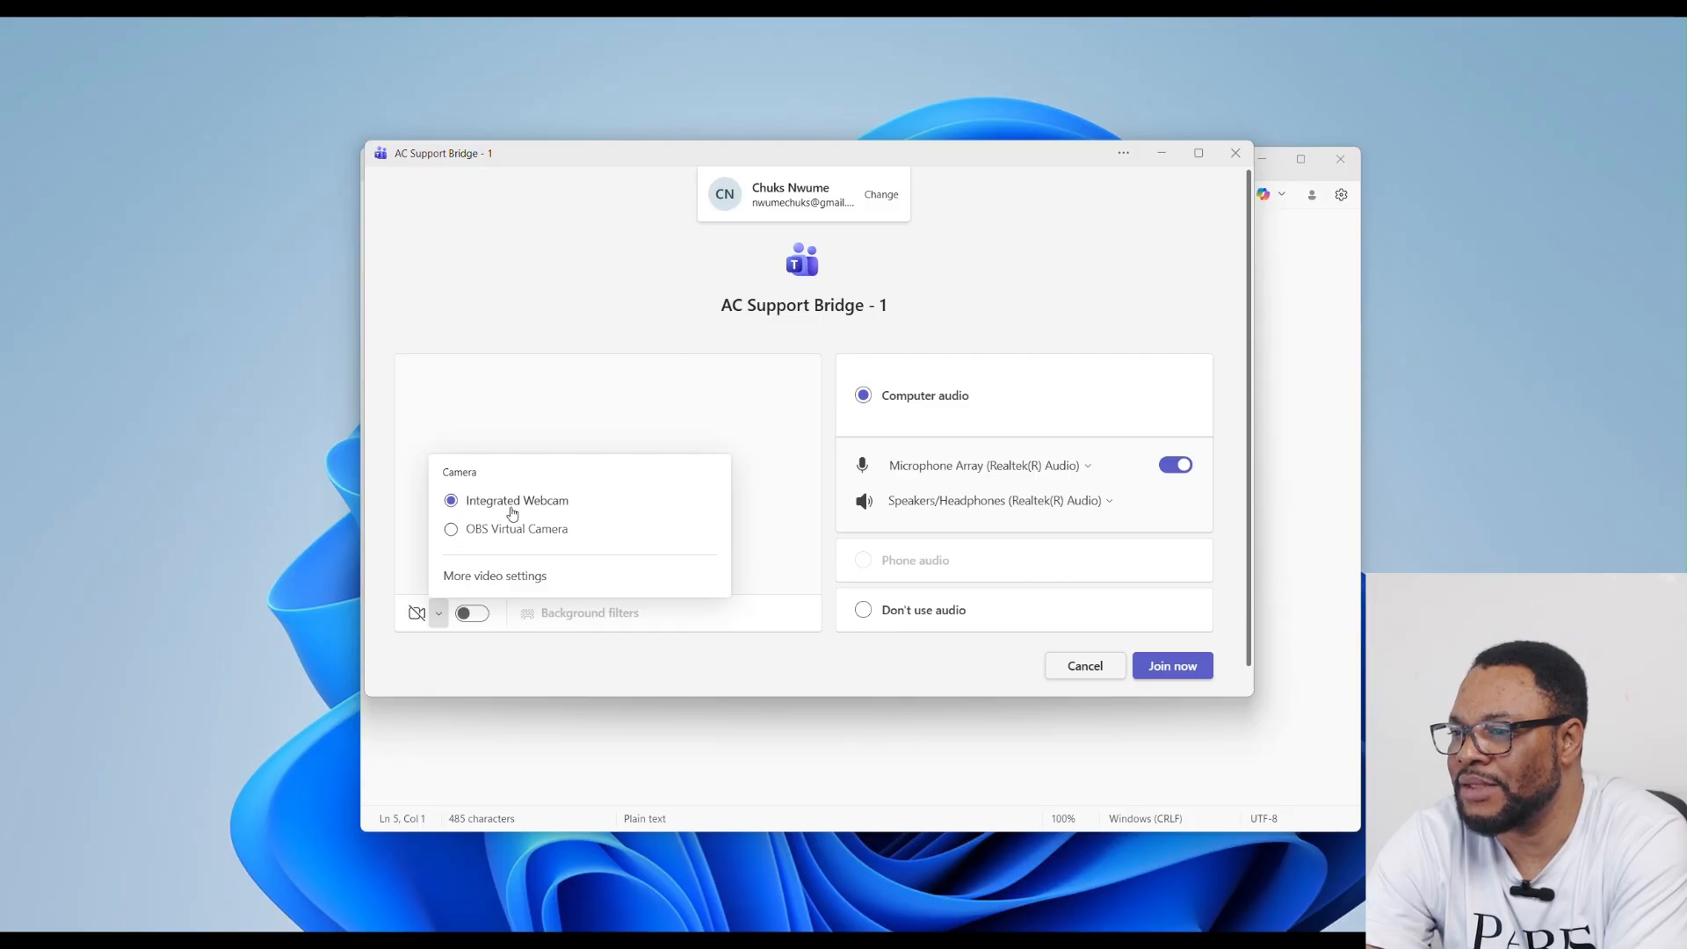
left_click(479, 646)
left_click(437, 621)
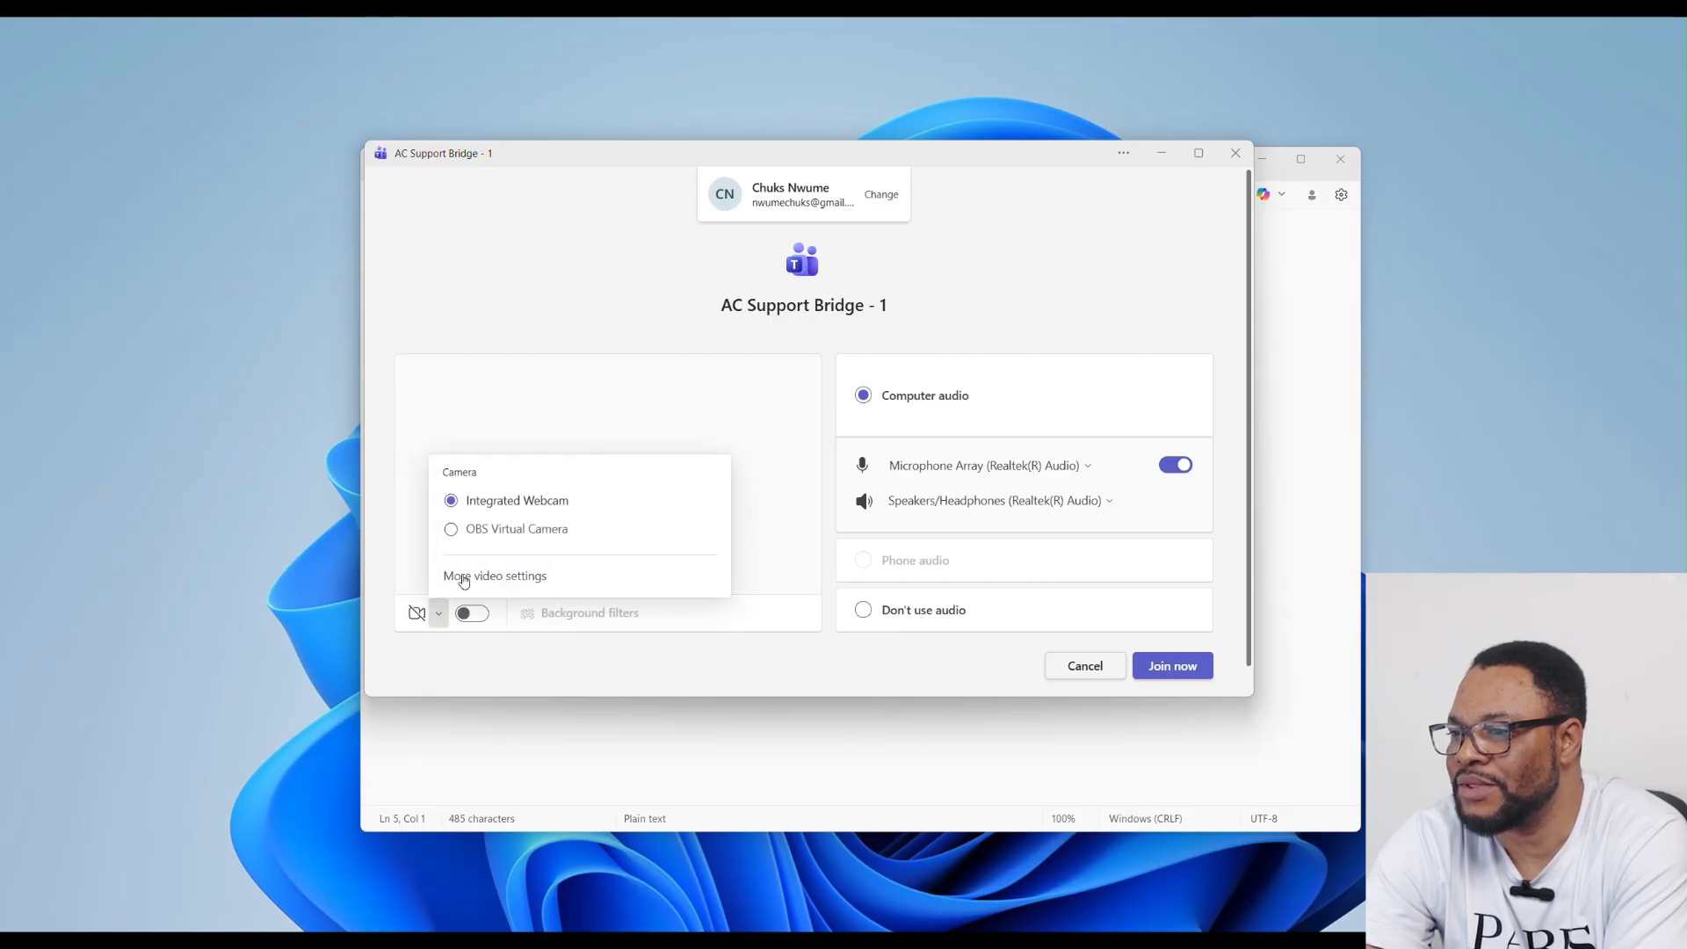
left_click(472, 513)
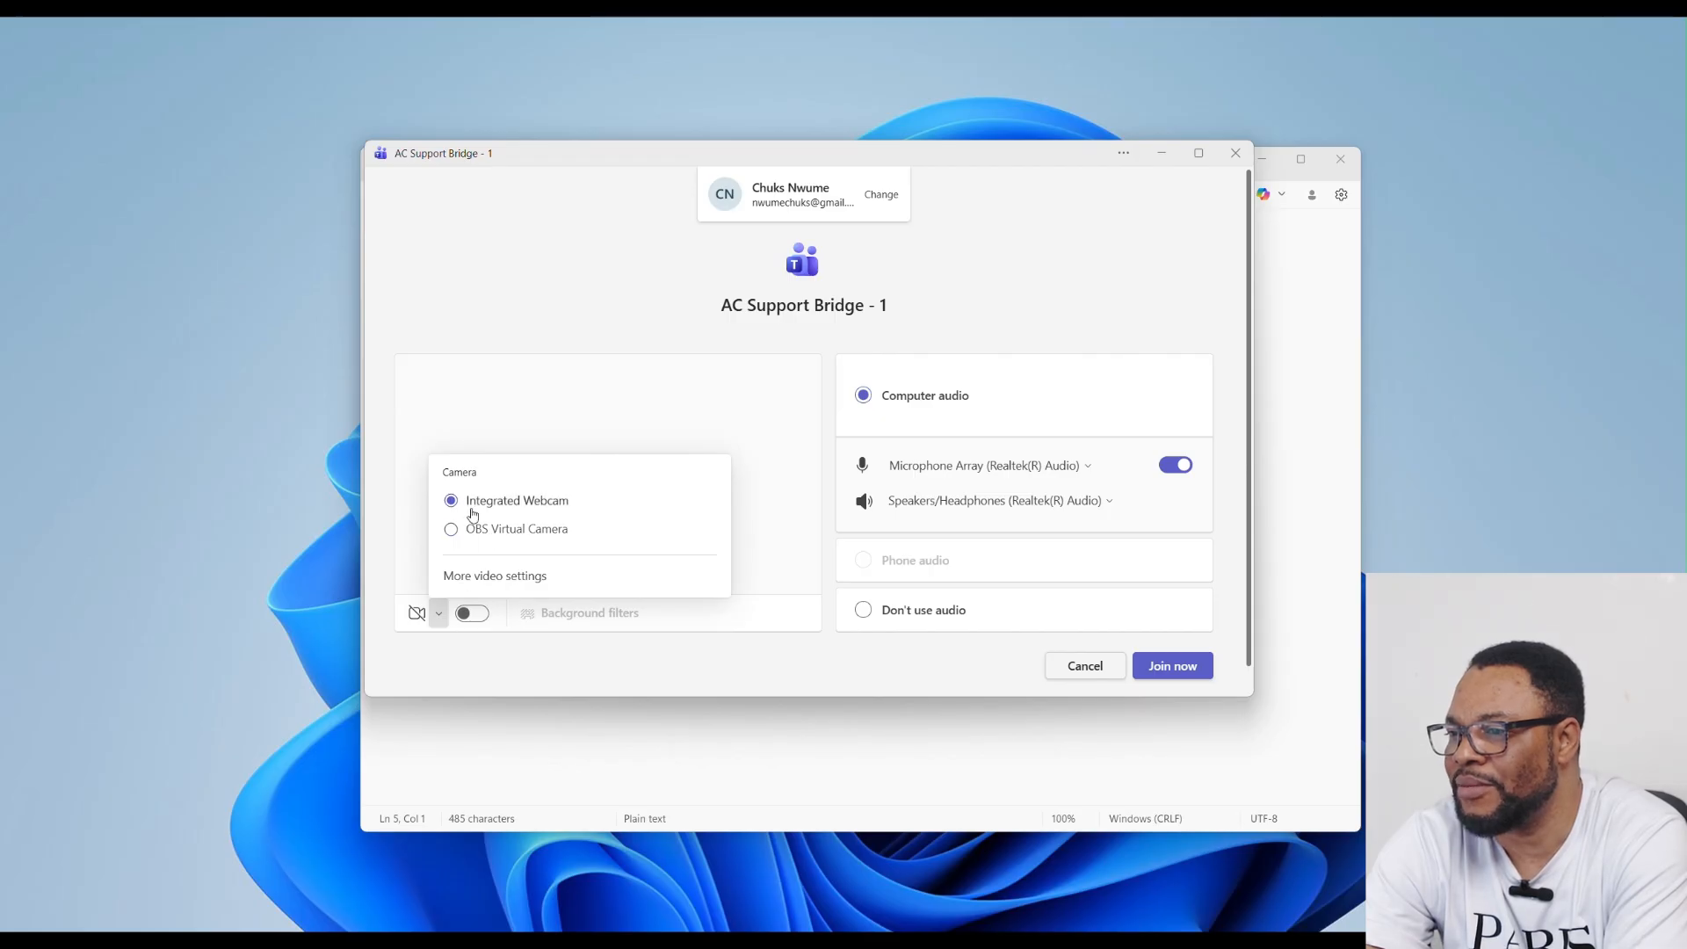
left_click(473, 654)
left_click(468, 615)
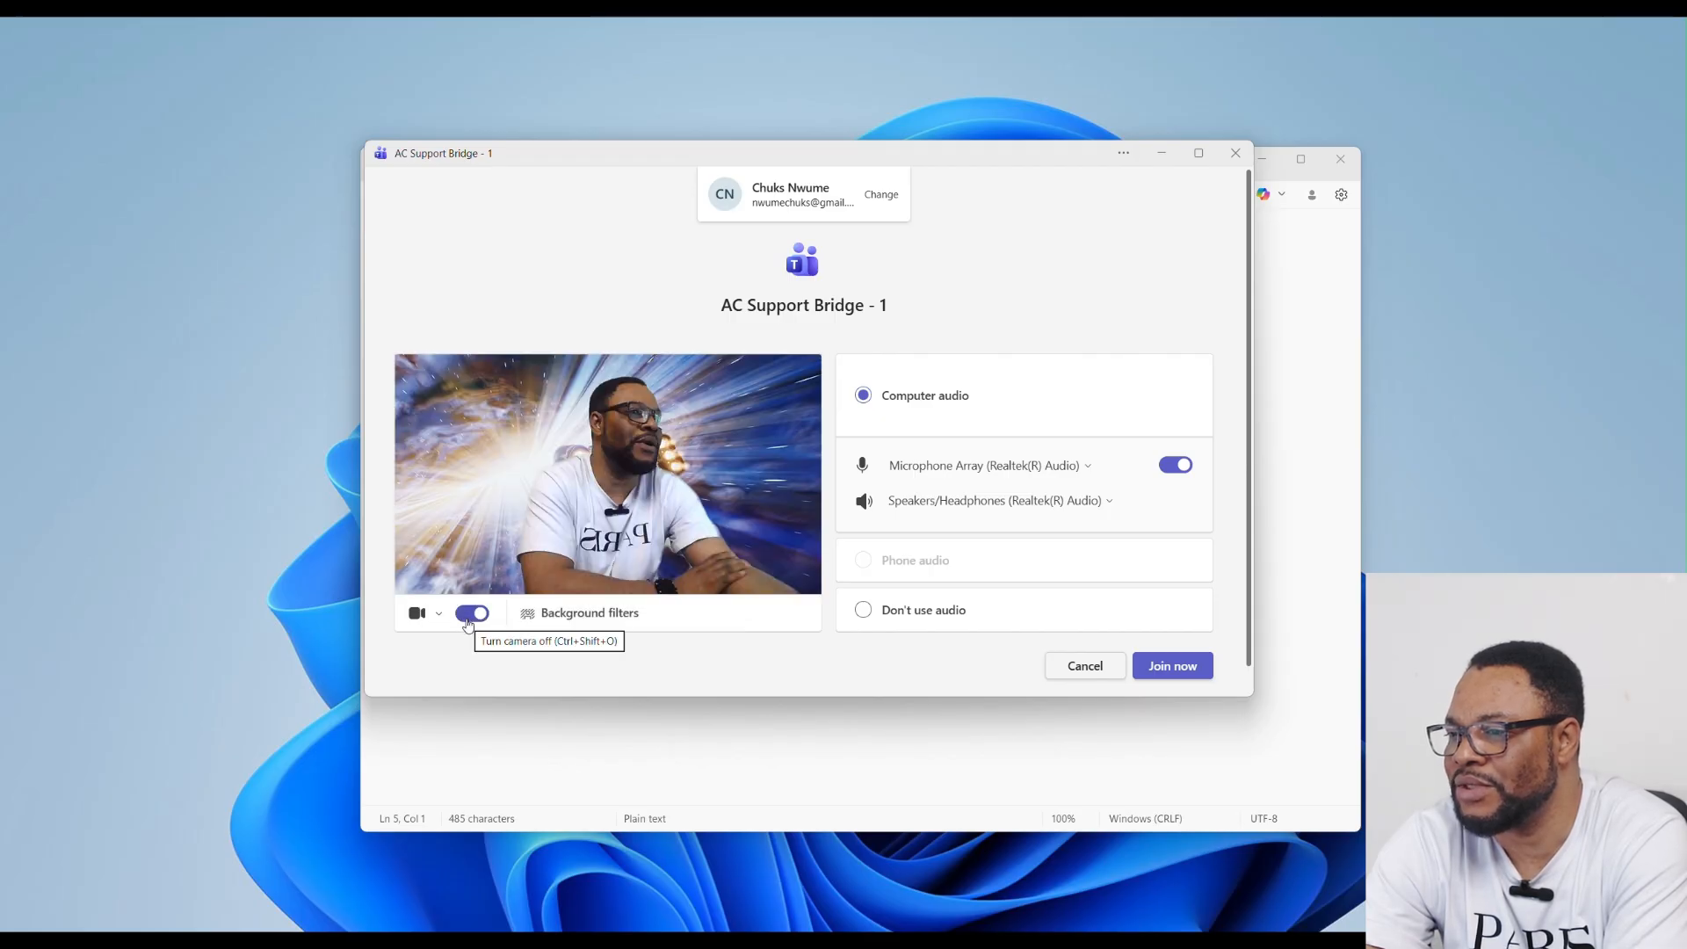
left_click(472, 617)
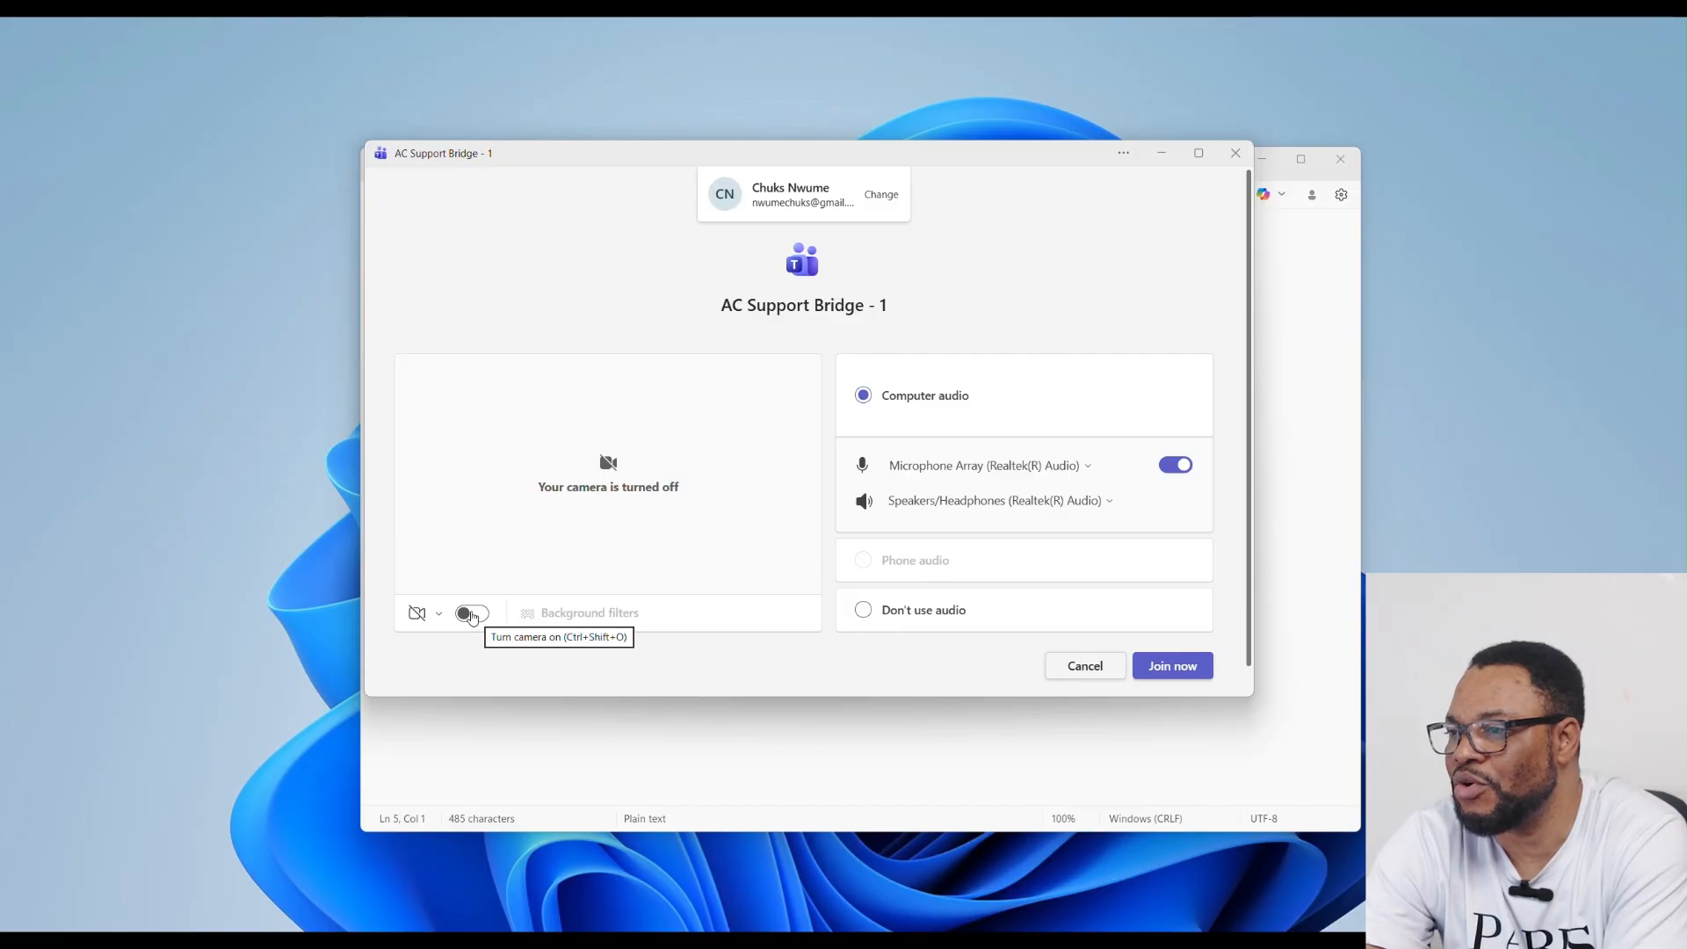
left_click(472, 614)
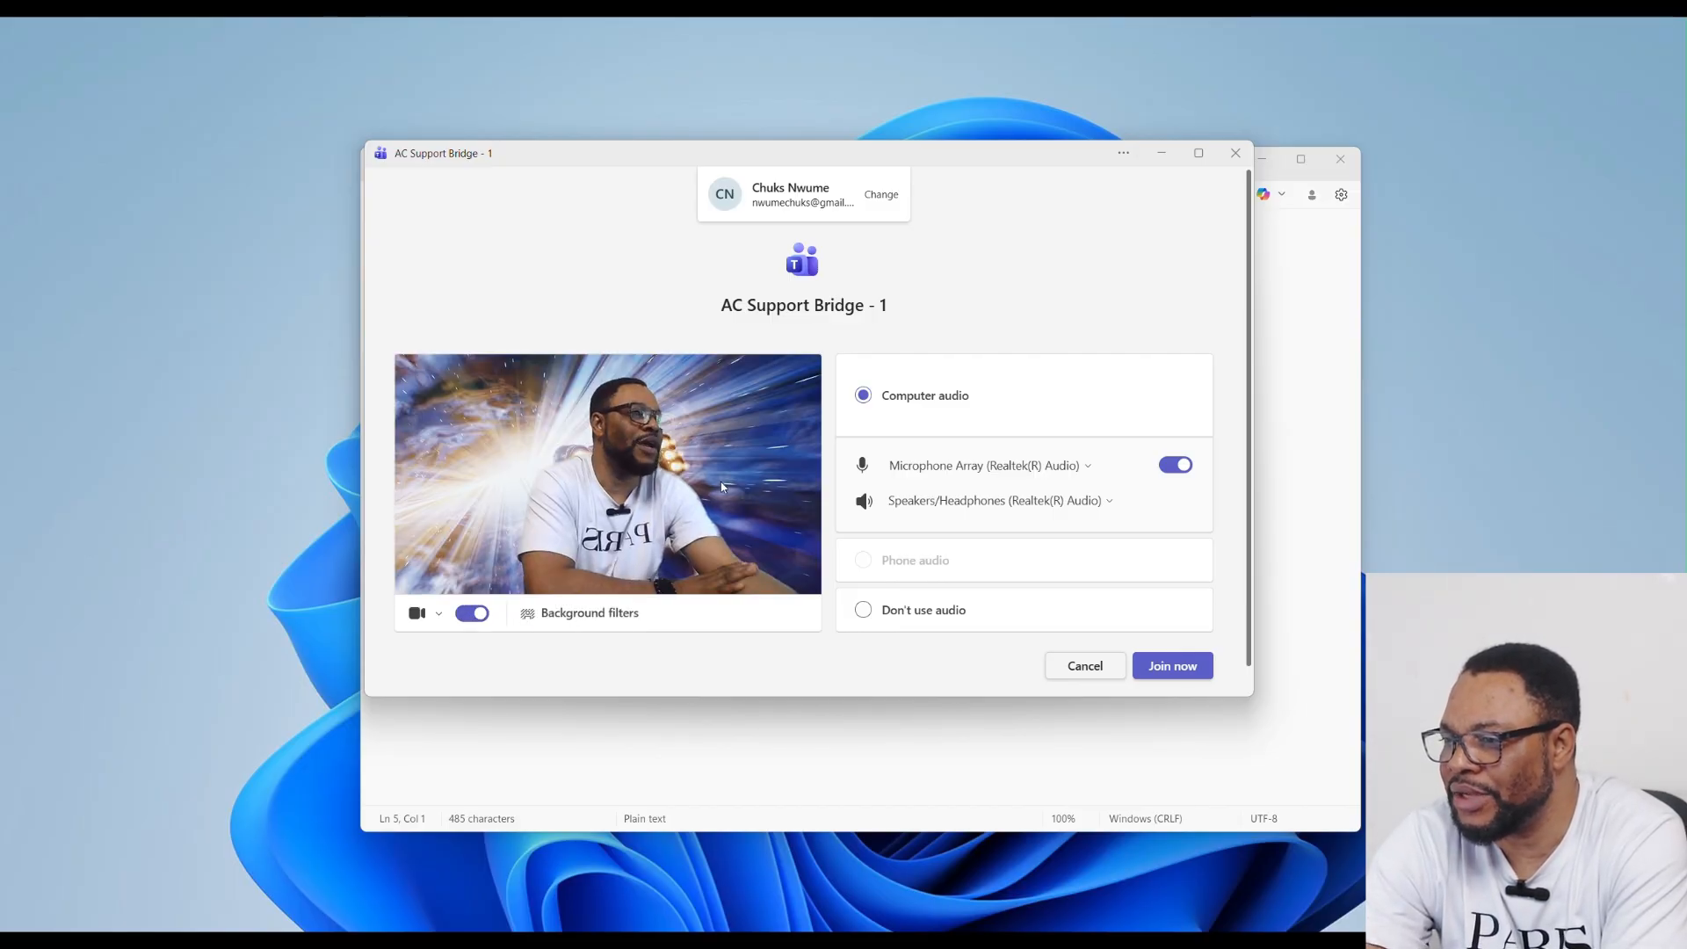
Step: Try In The Zone, In The Zone 3, None and blur backgrounds, ending with Escape Artist 4
left_click(529, 620)
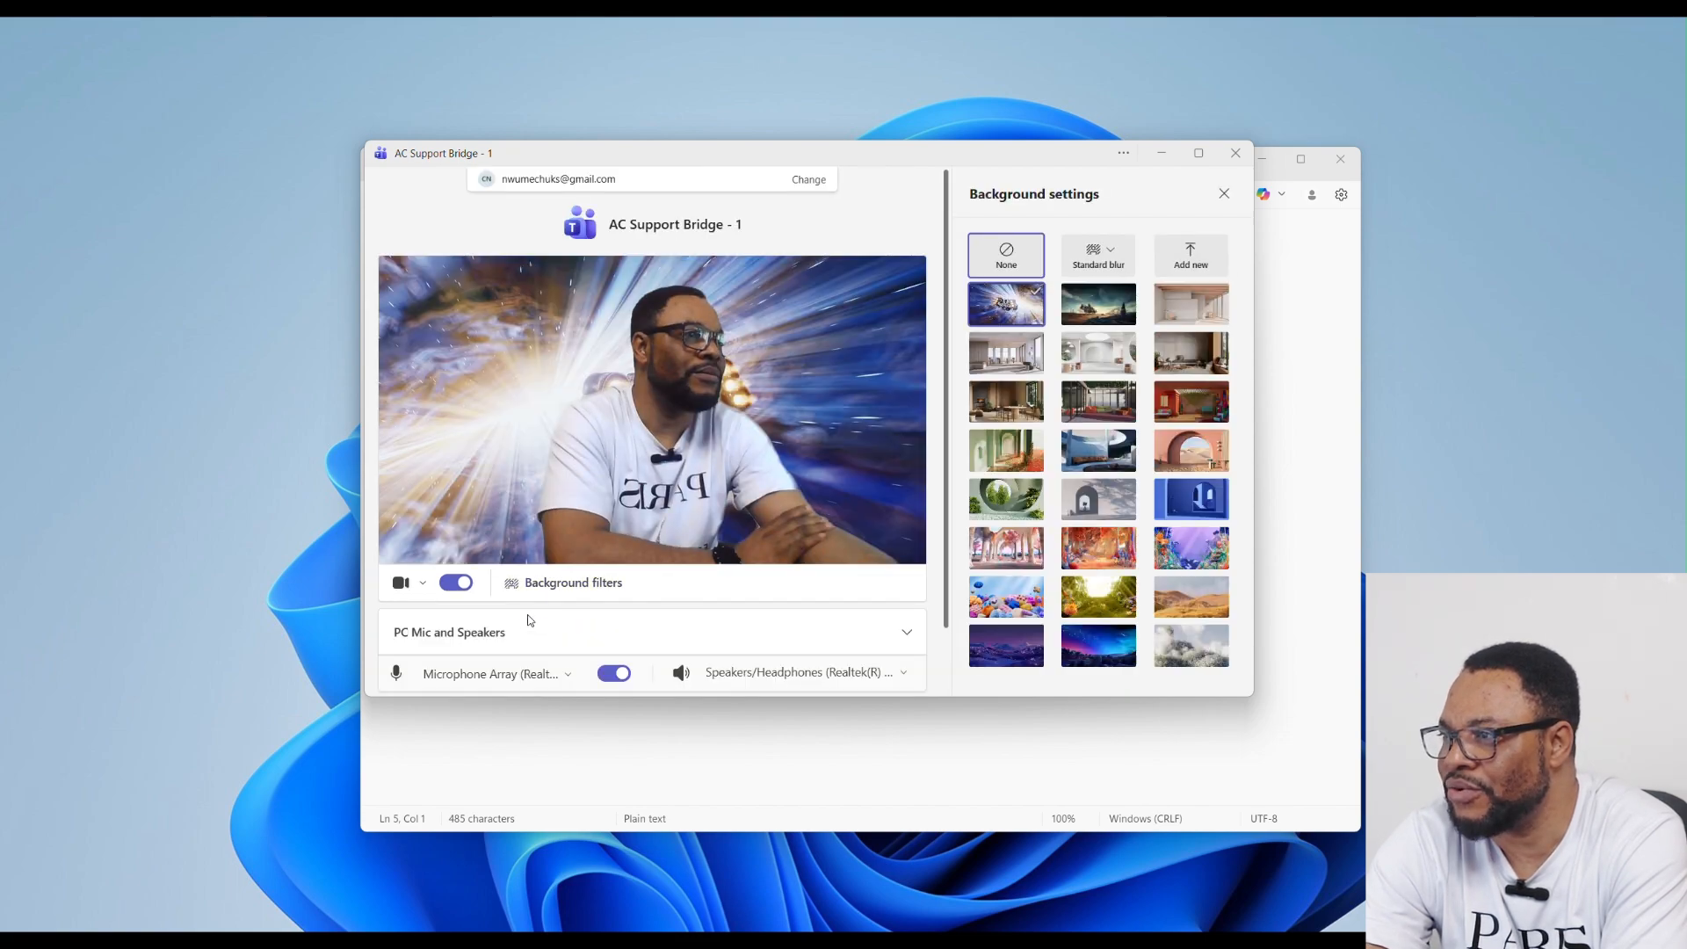
left_click(1203, 305)
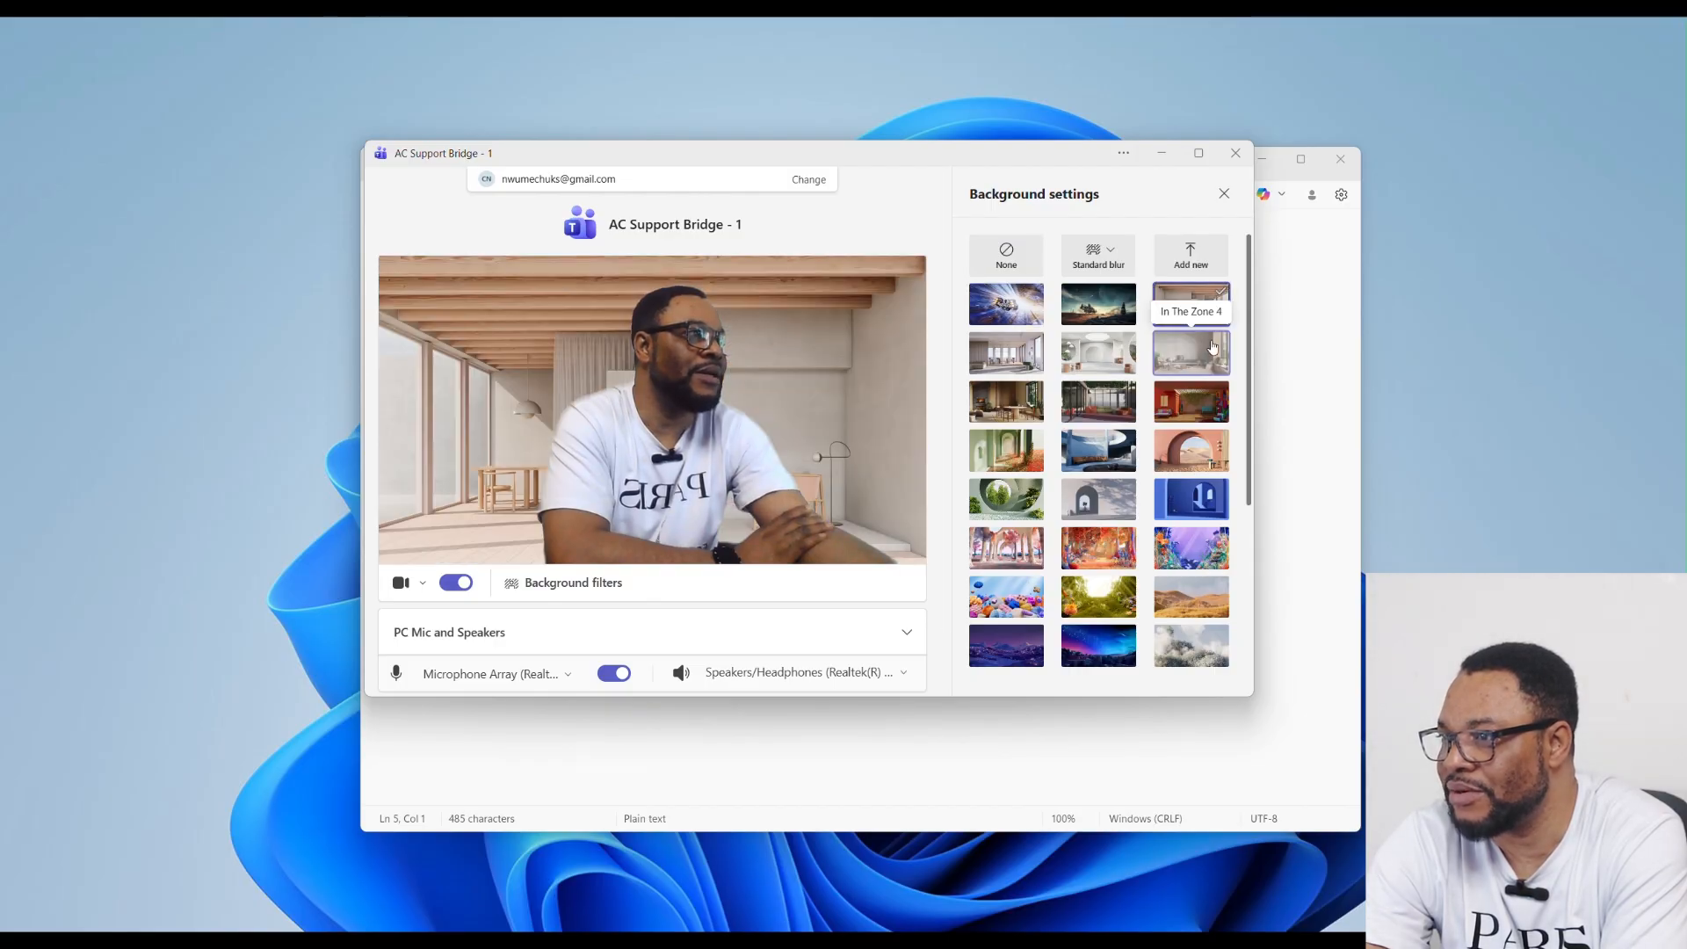
left_click(1093, 358)
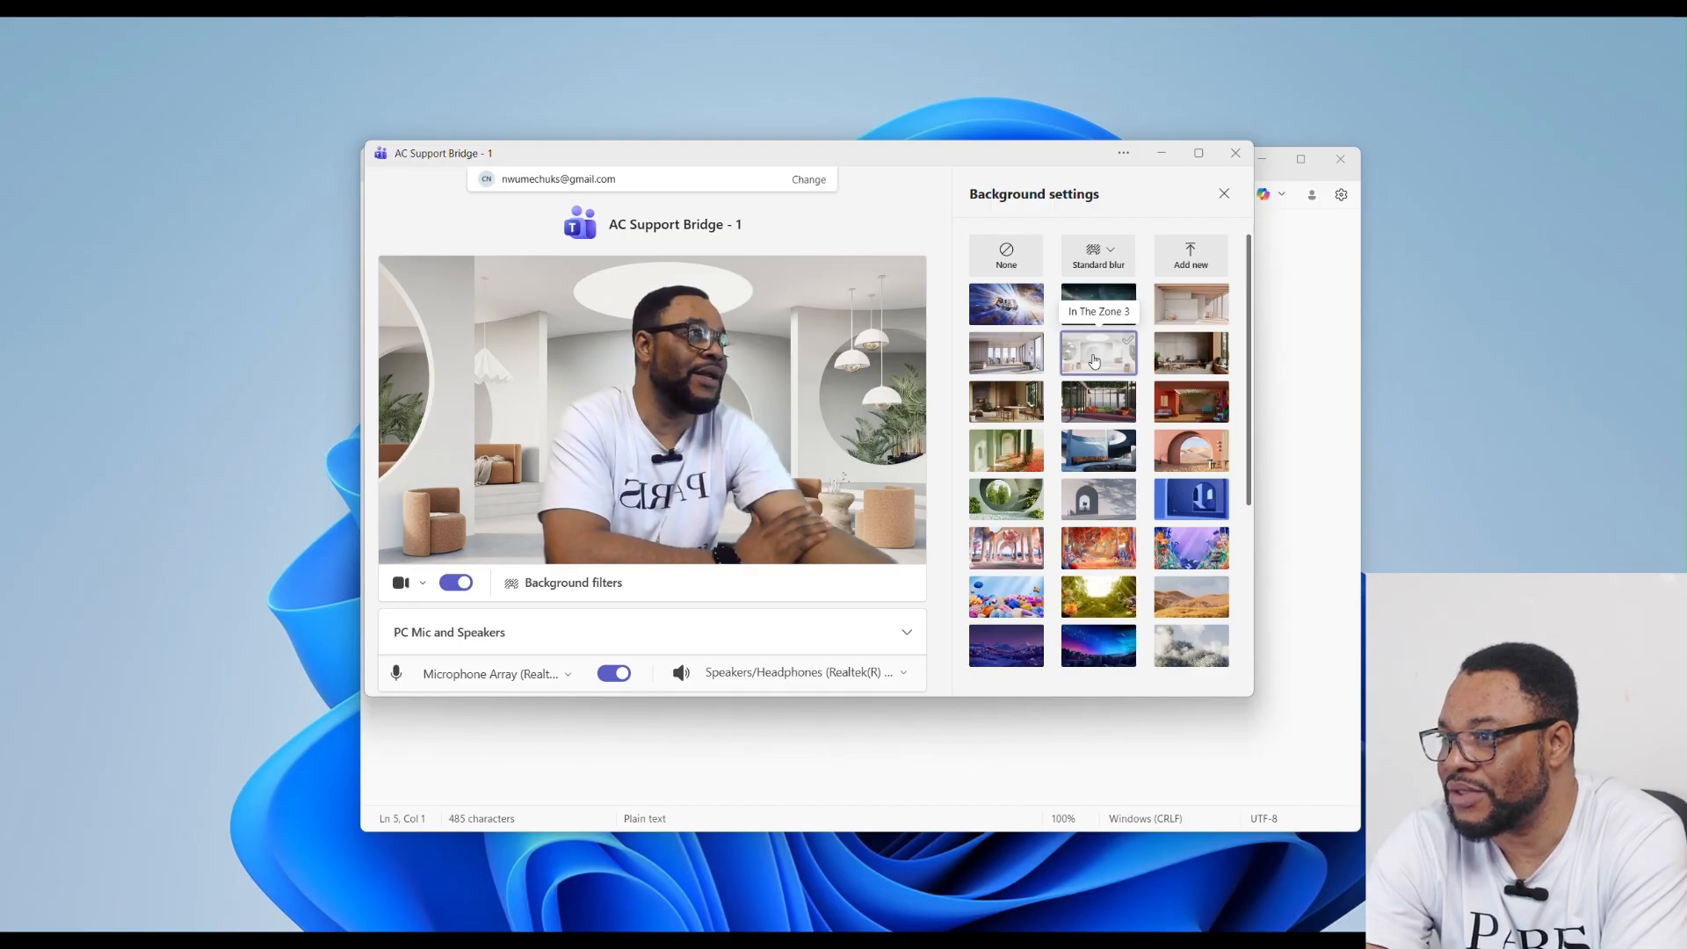
left_click(1006, 257)
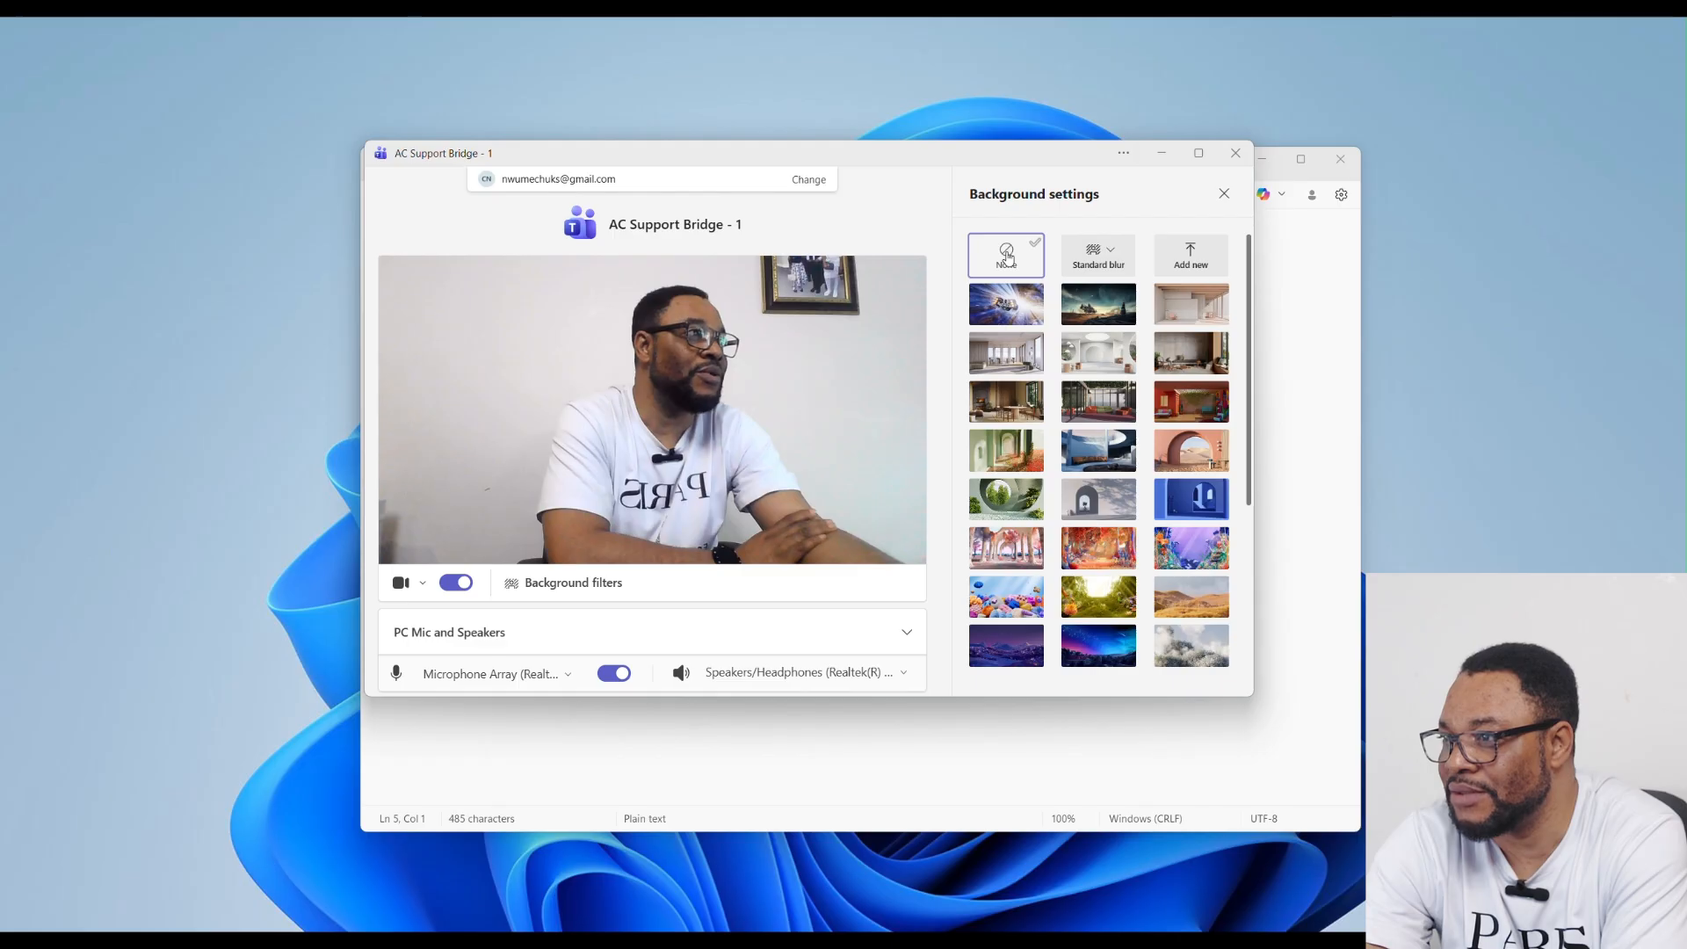
left_click(1105, 264)
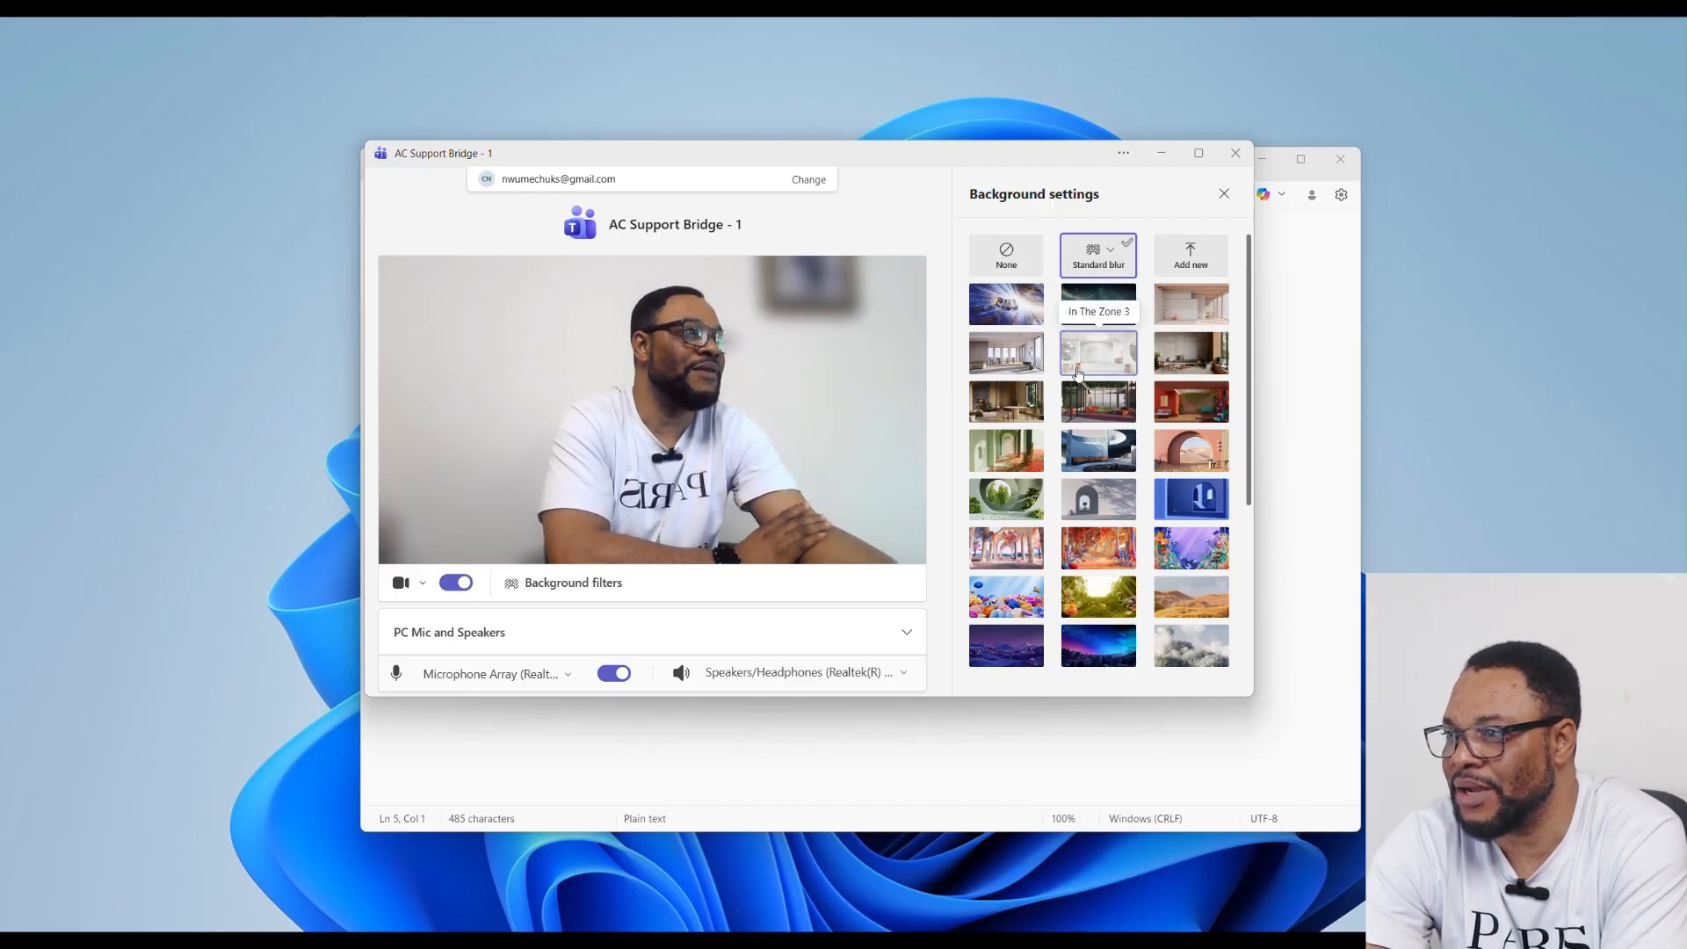
left_click(1013, 504)
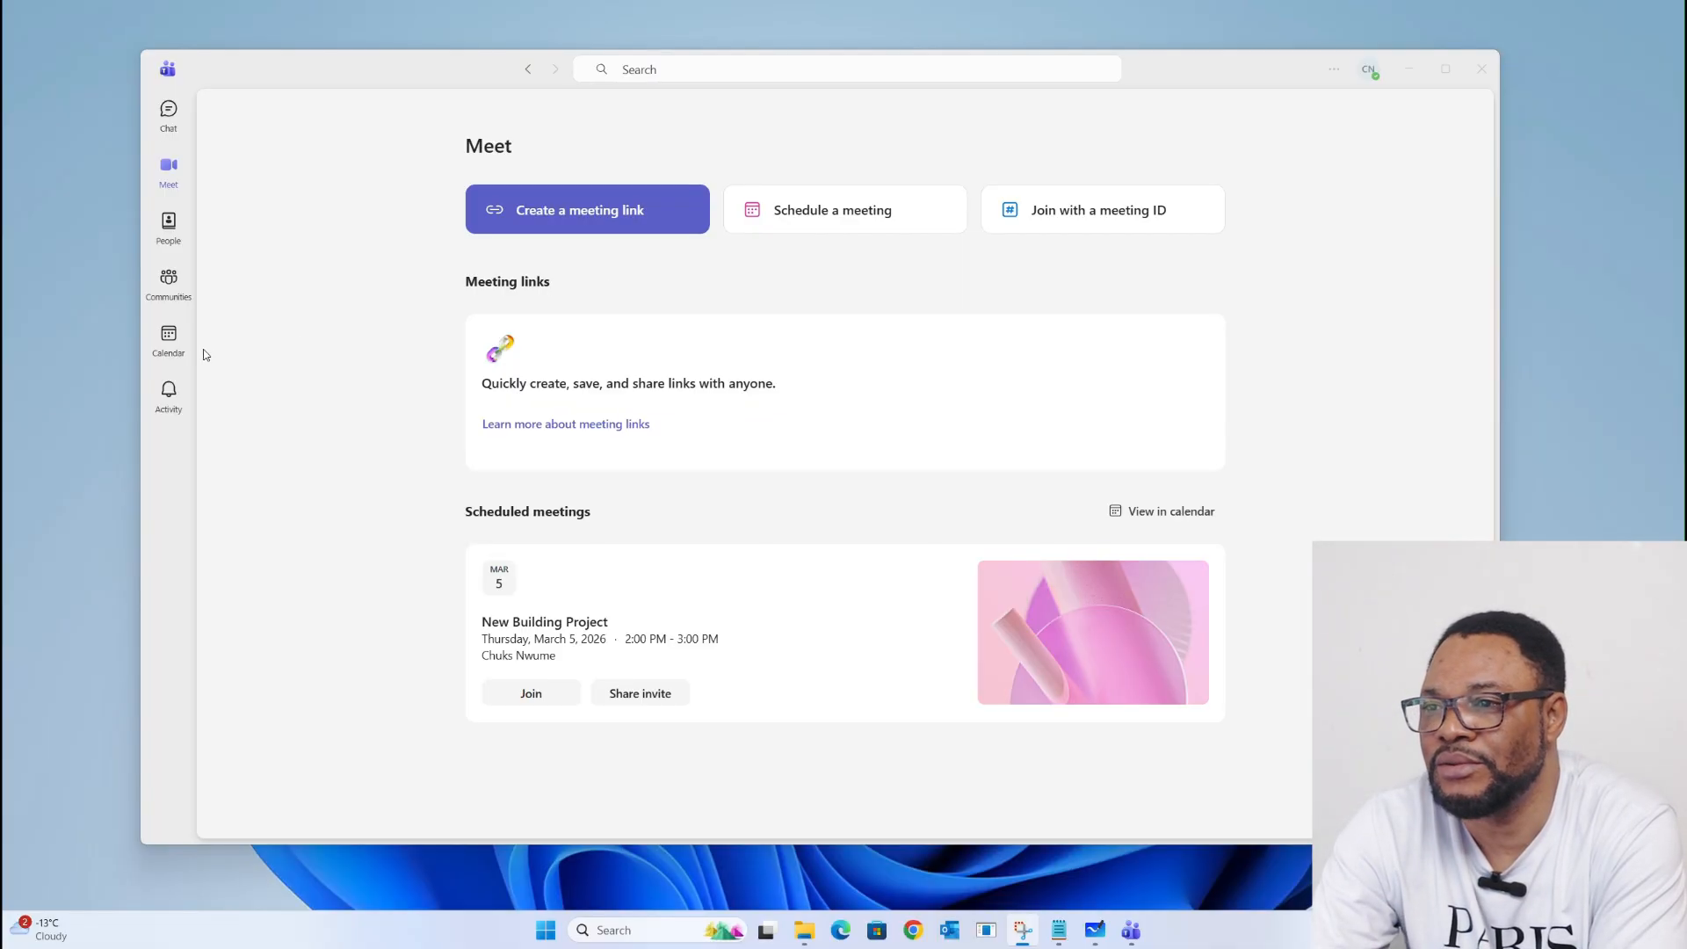
Step: From the Calendar, start a new meeting with time zone kept at (UTC-06:00) Saskatchewan
left_click(169, 339)
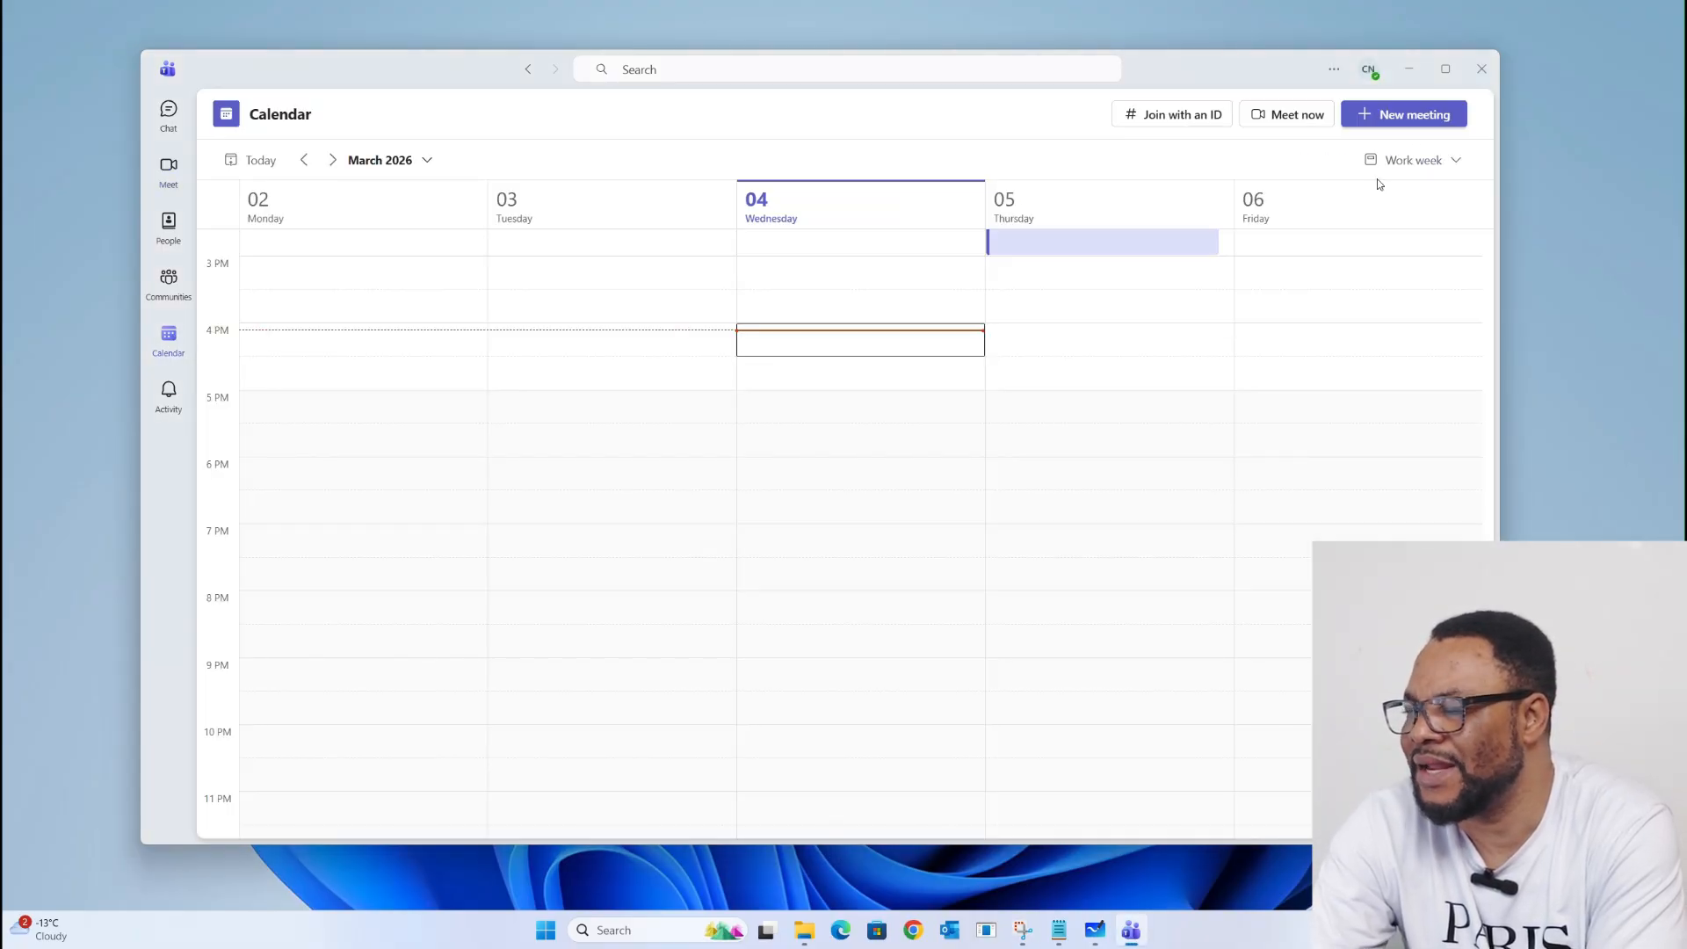
left_click(1405, 115)
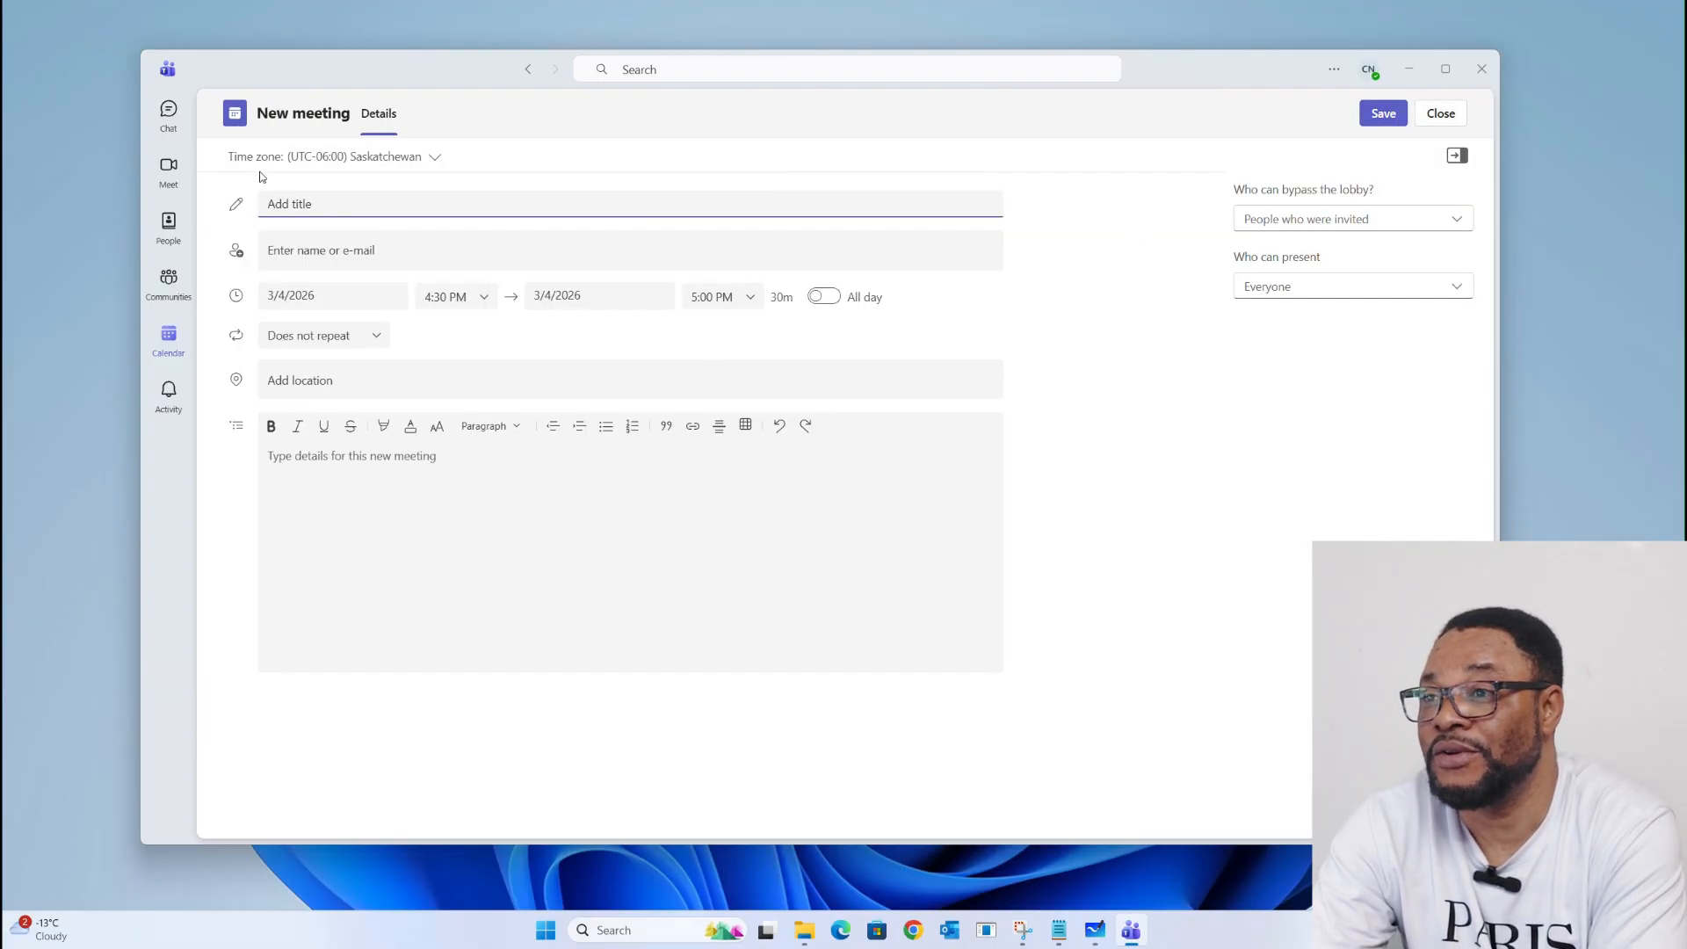
left_click(437, 159)
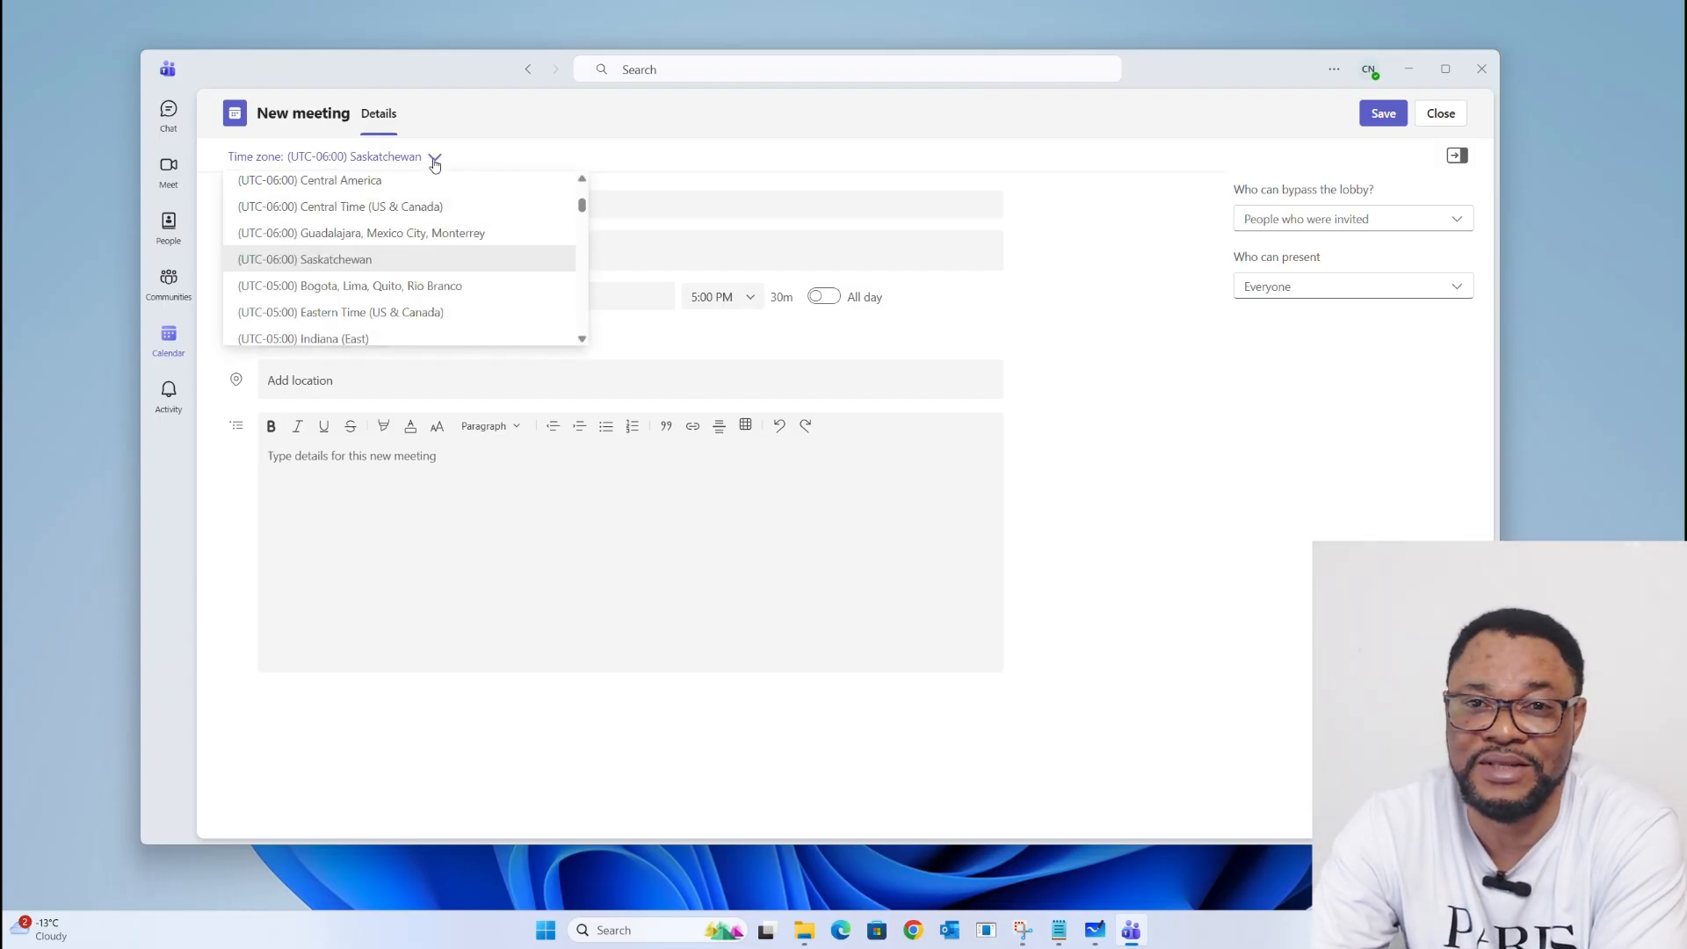
left_click(410, 270)
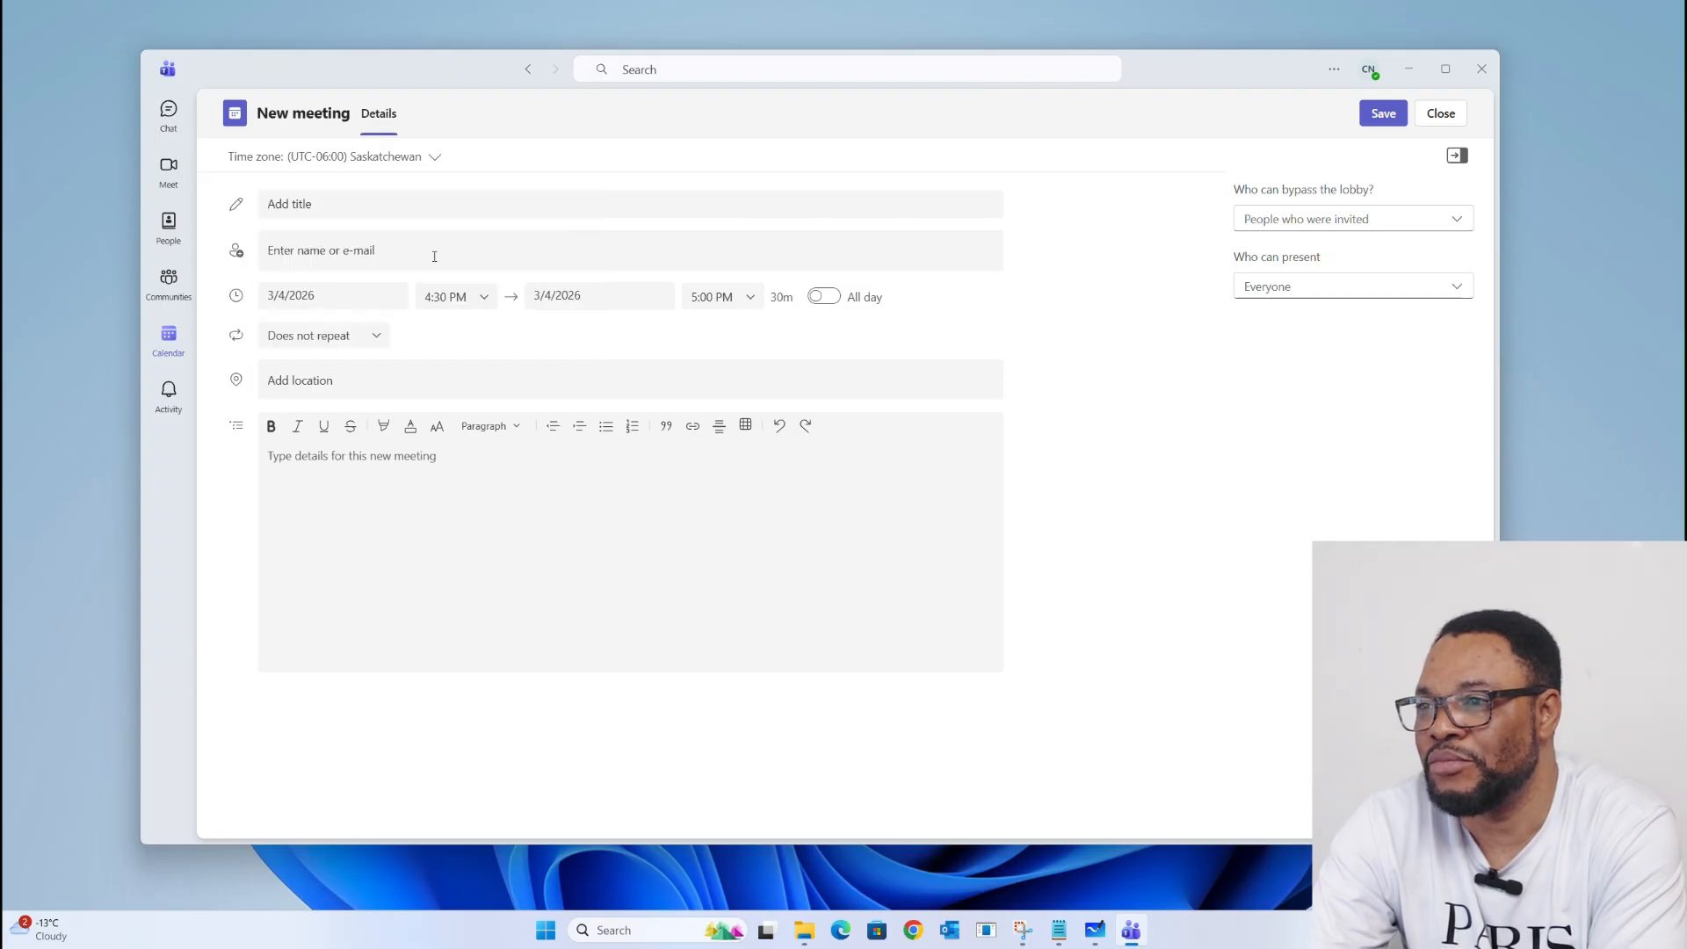
left_click(298, 203)
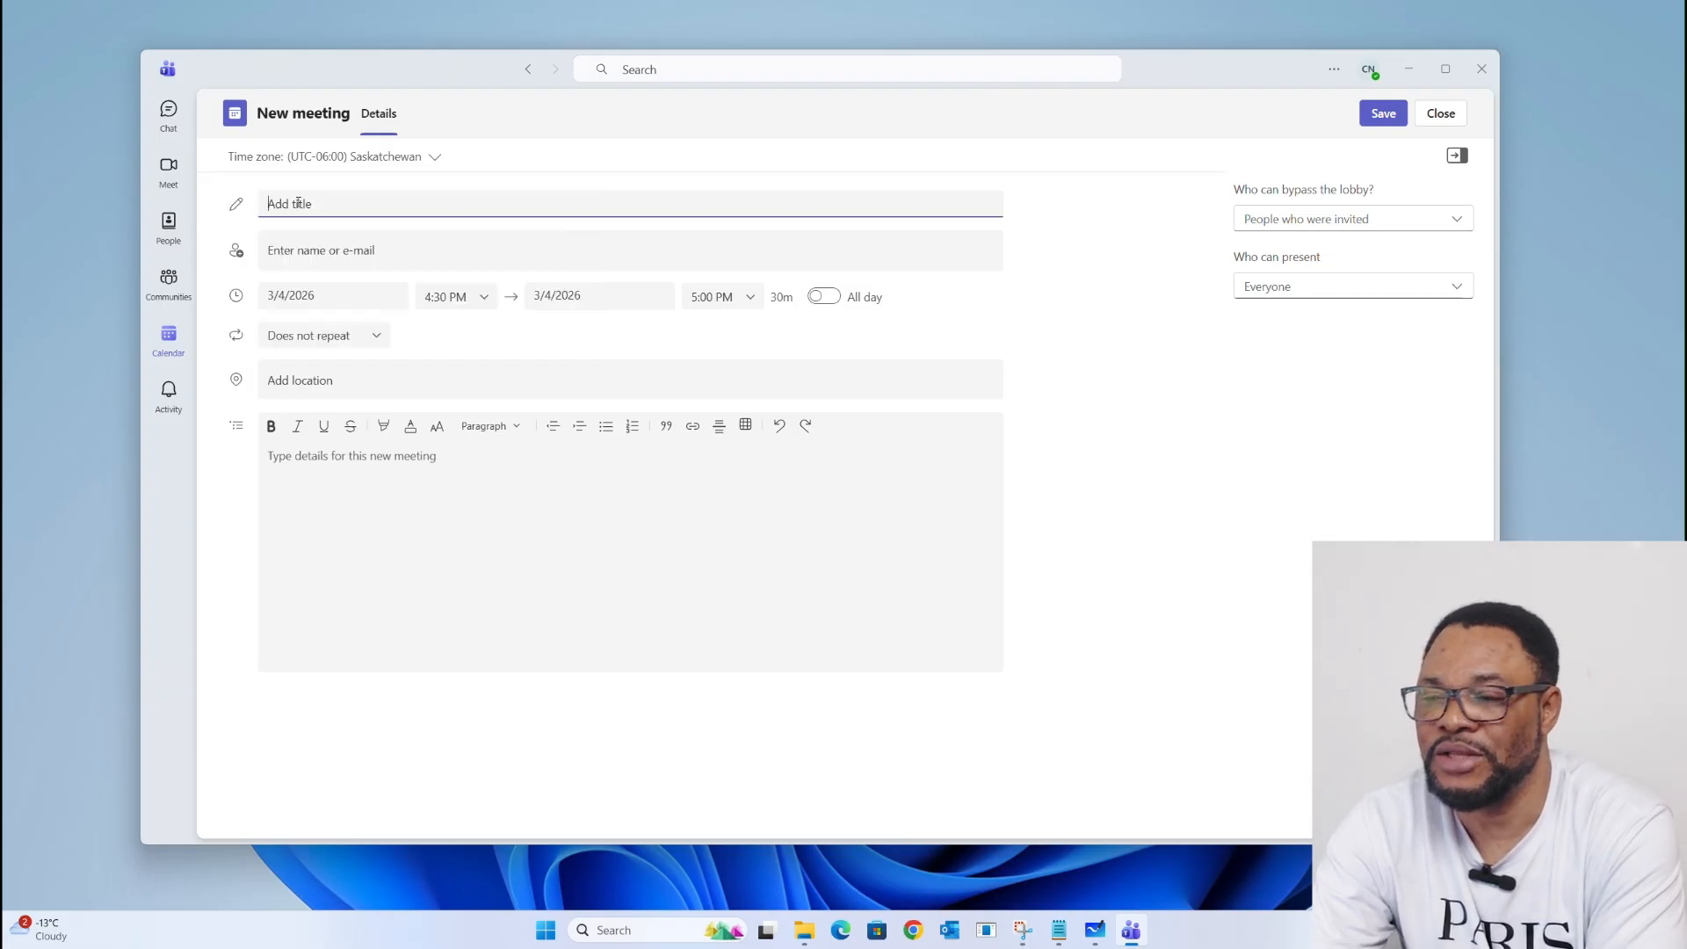
Step: Title the meeting 'the Building Project' and add the invitee's e-mail address as attendee
type("the Building Project")
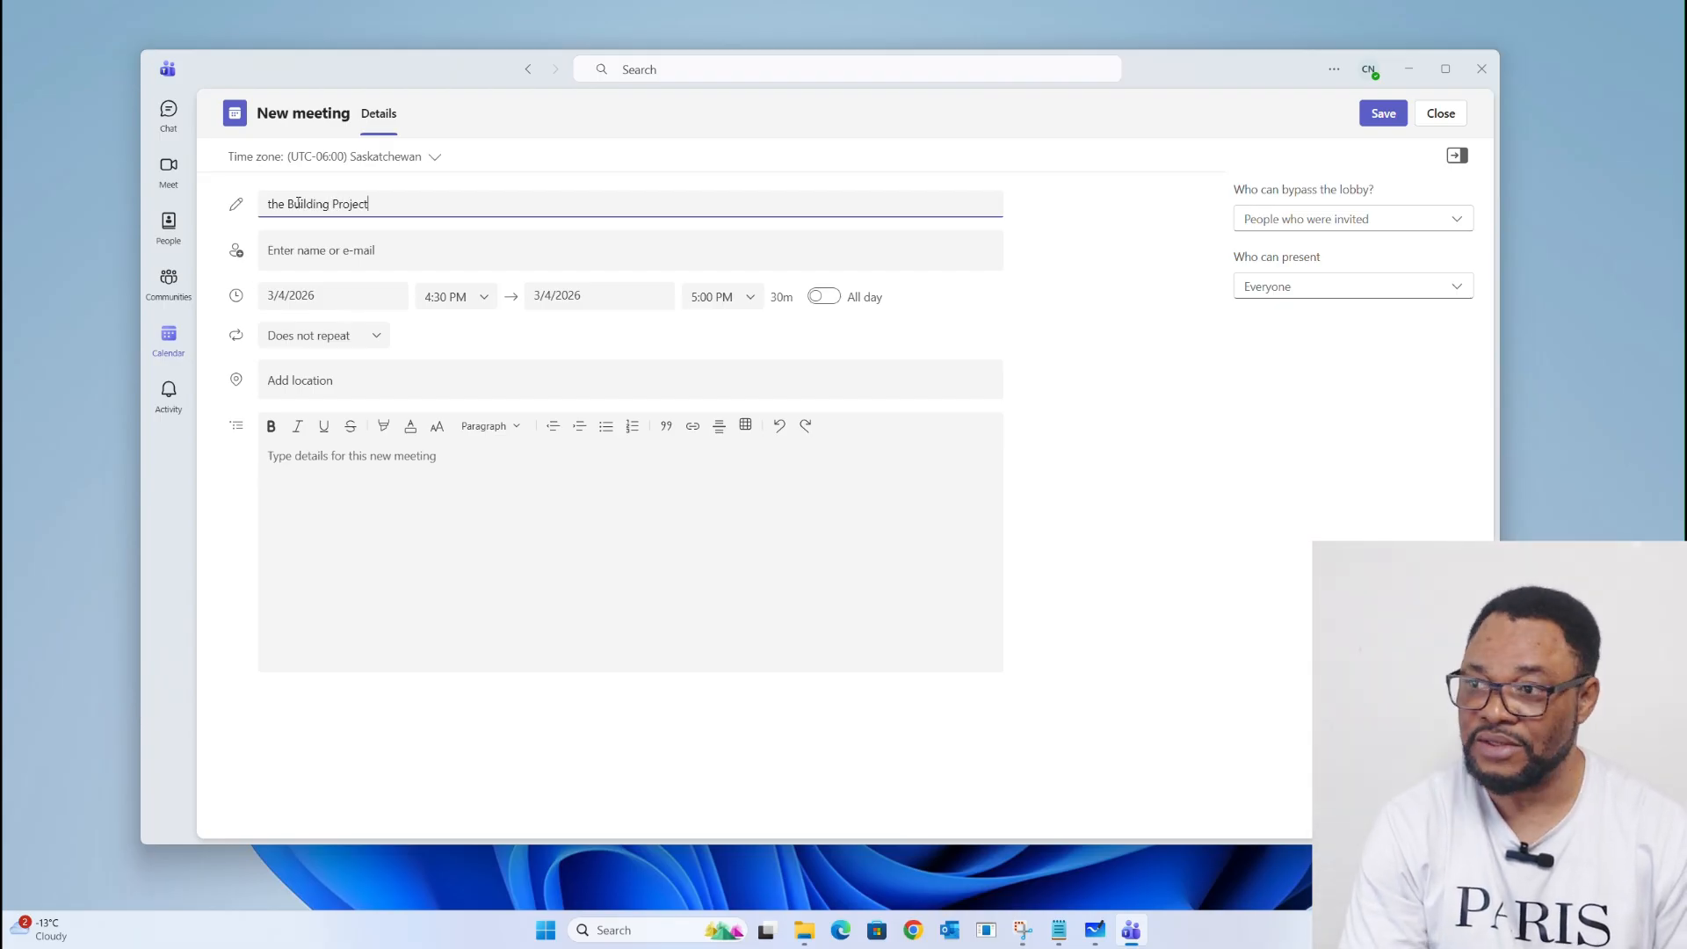
left_click(331, 251)
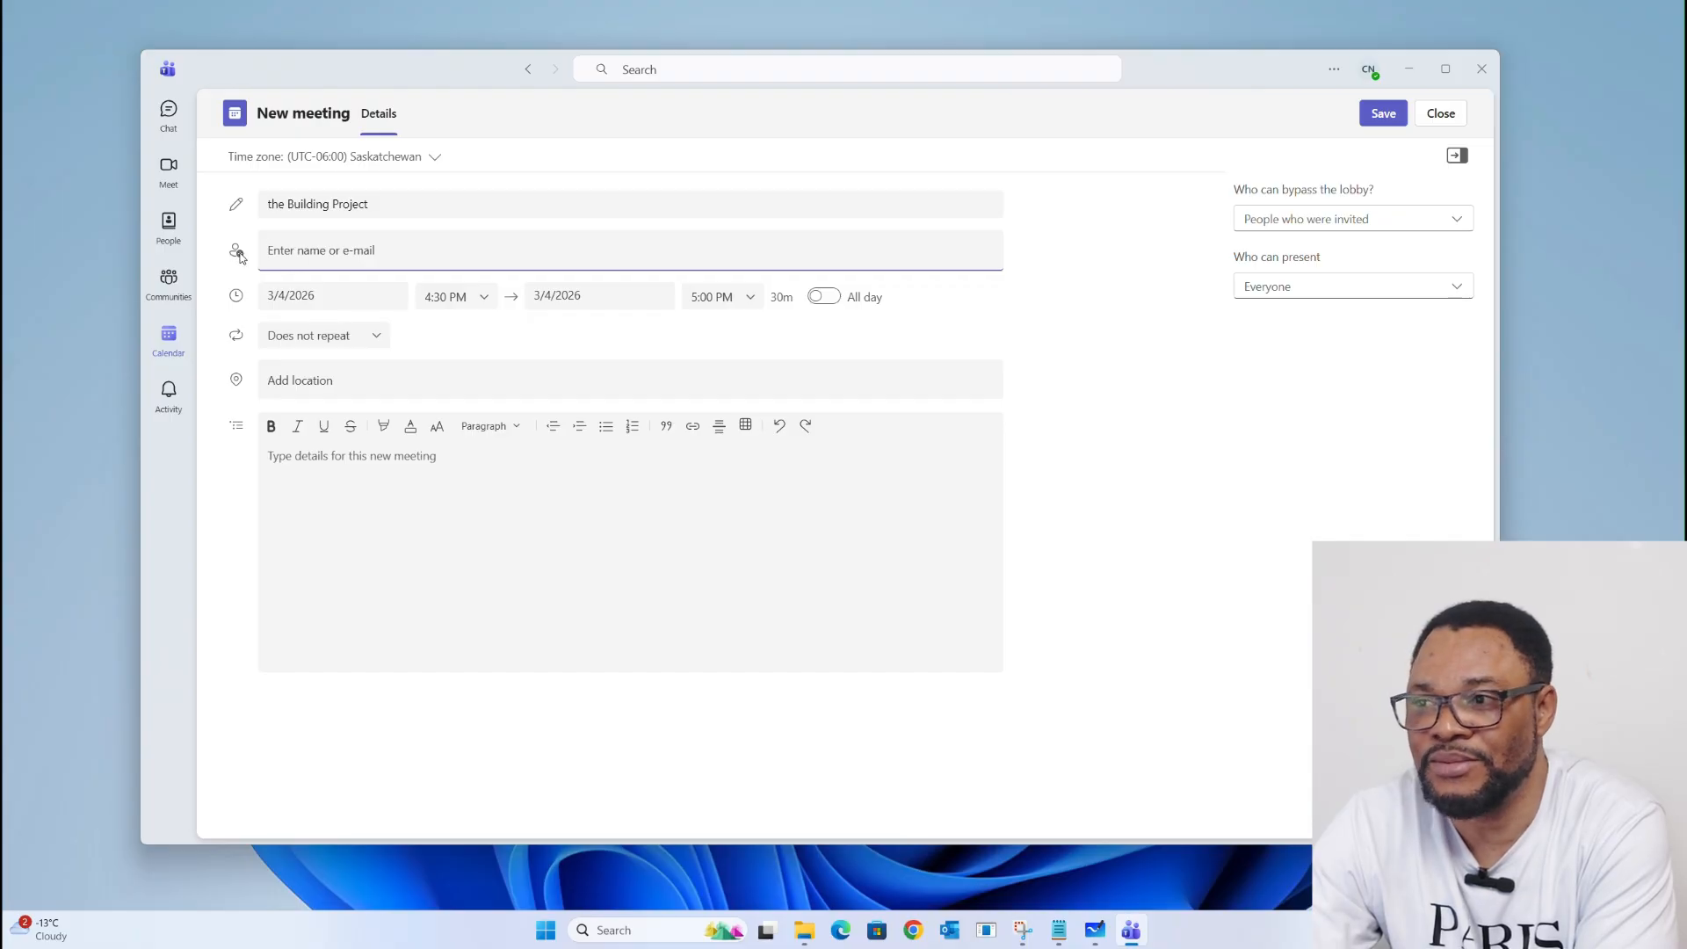
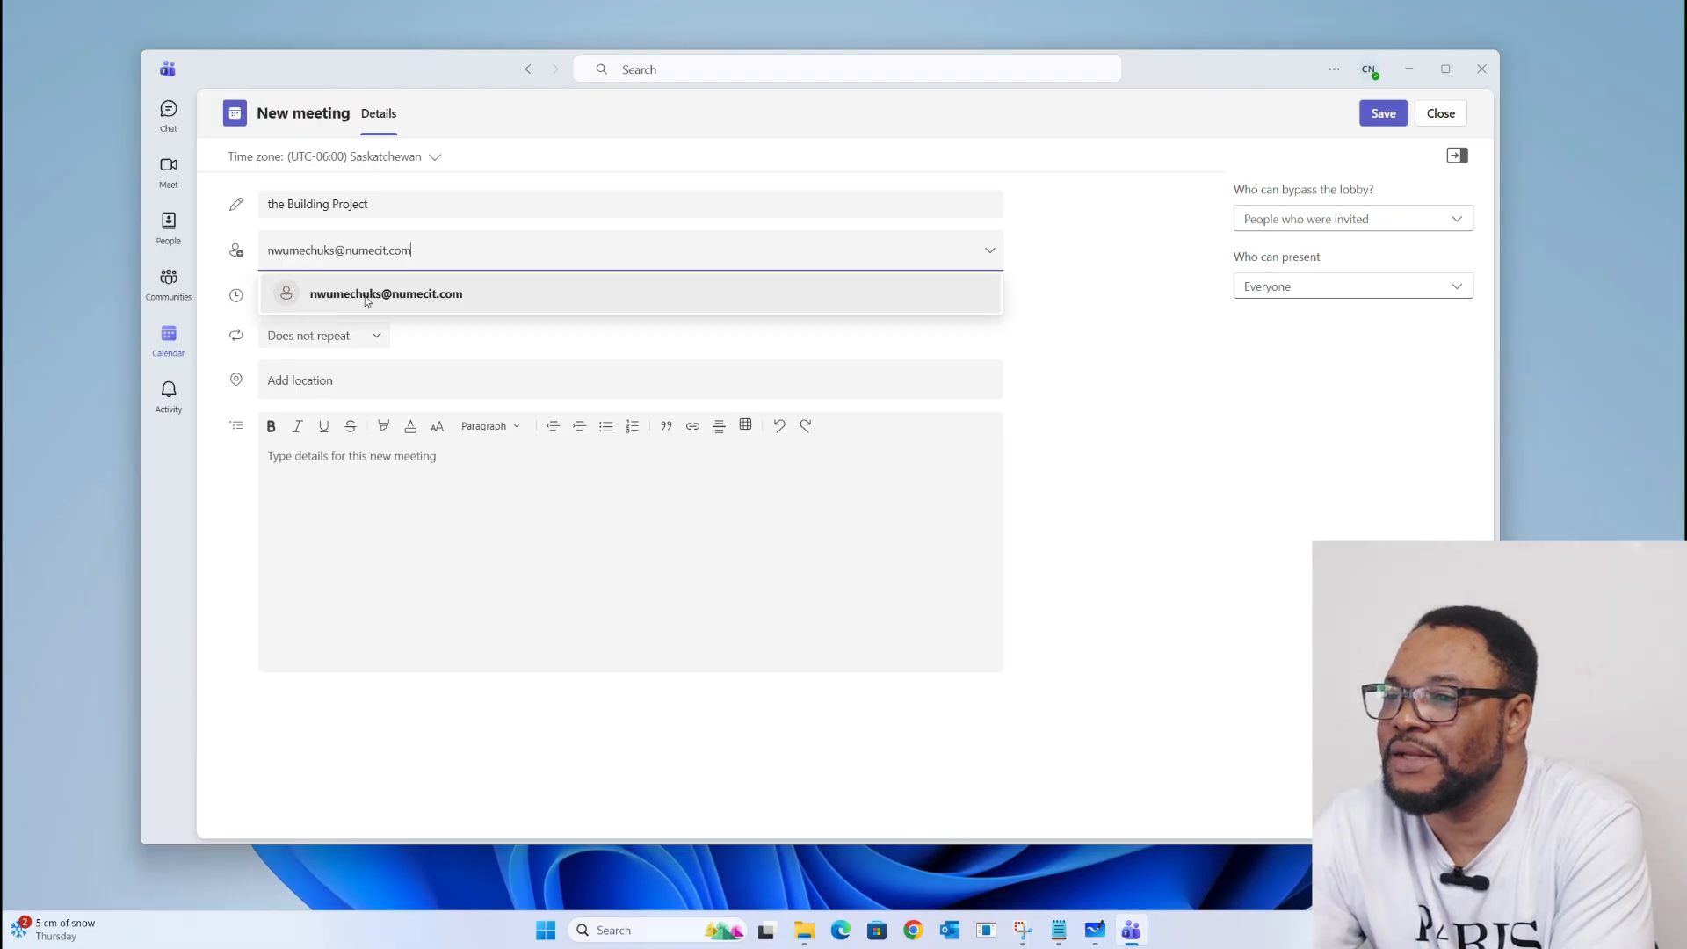
left_click(363, 297)
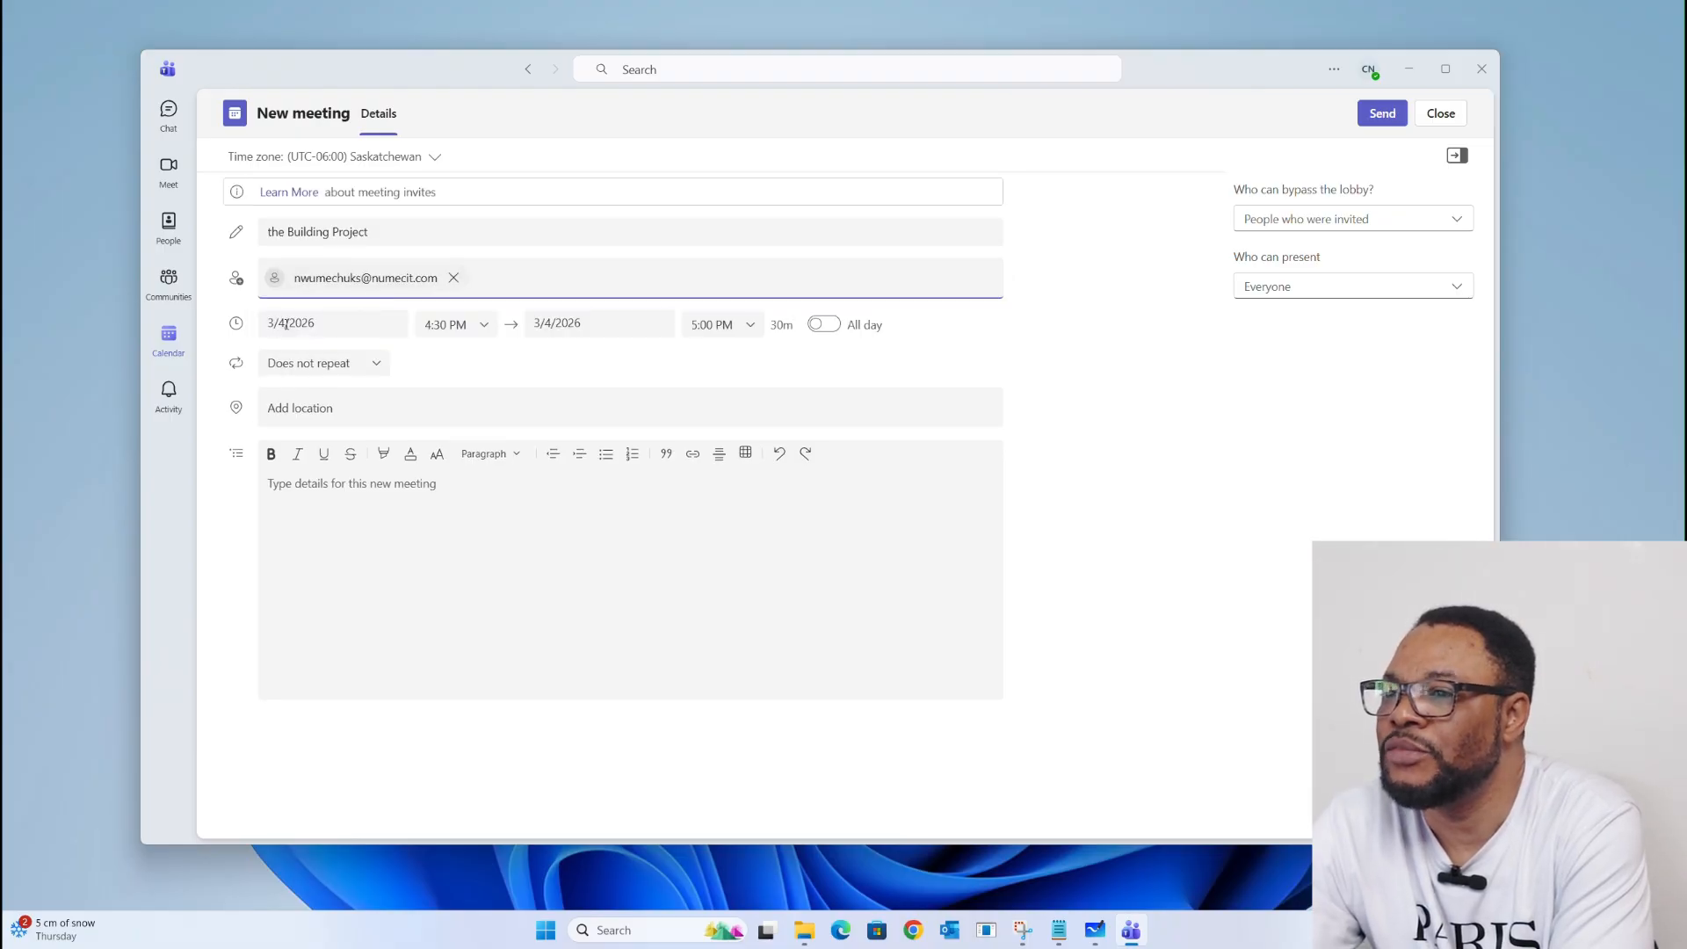
Step: Schedule the meeting for 3/6/2026 from 2:00 PM to 3:00 PM, set to Does not repeat
left_click(334, 325)
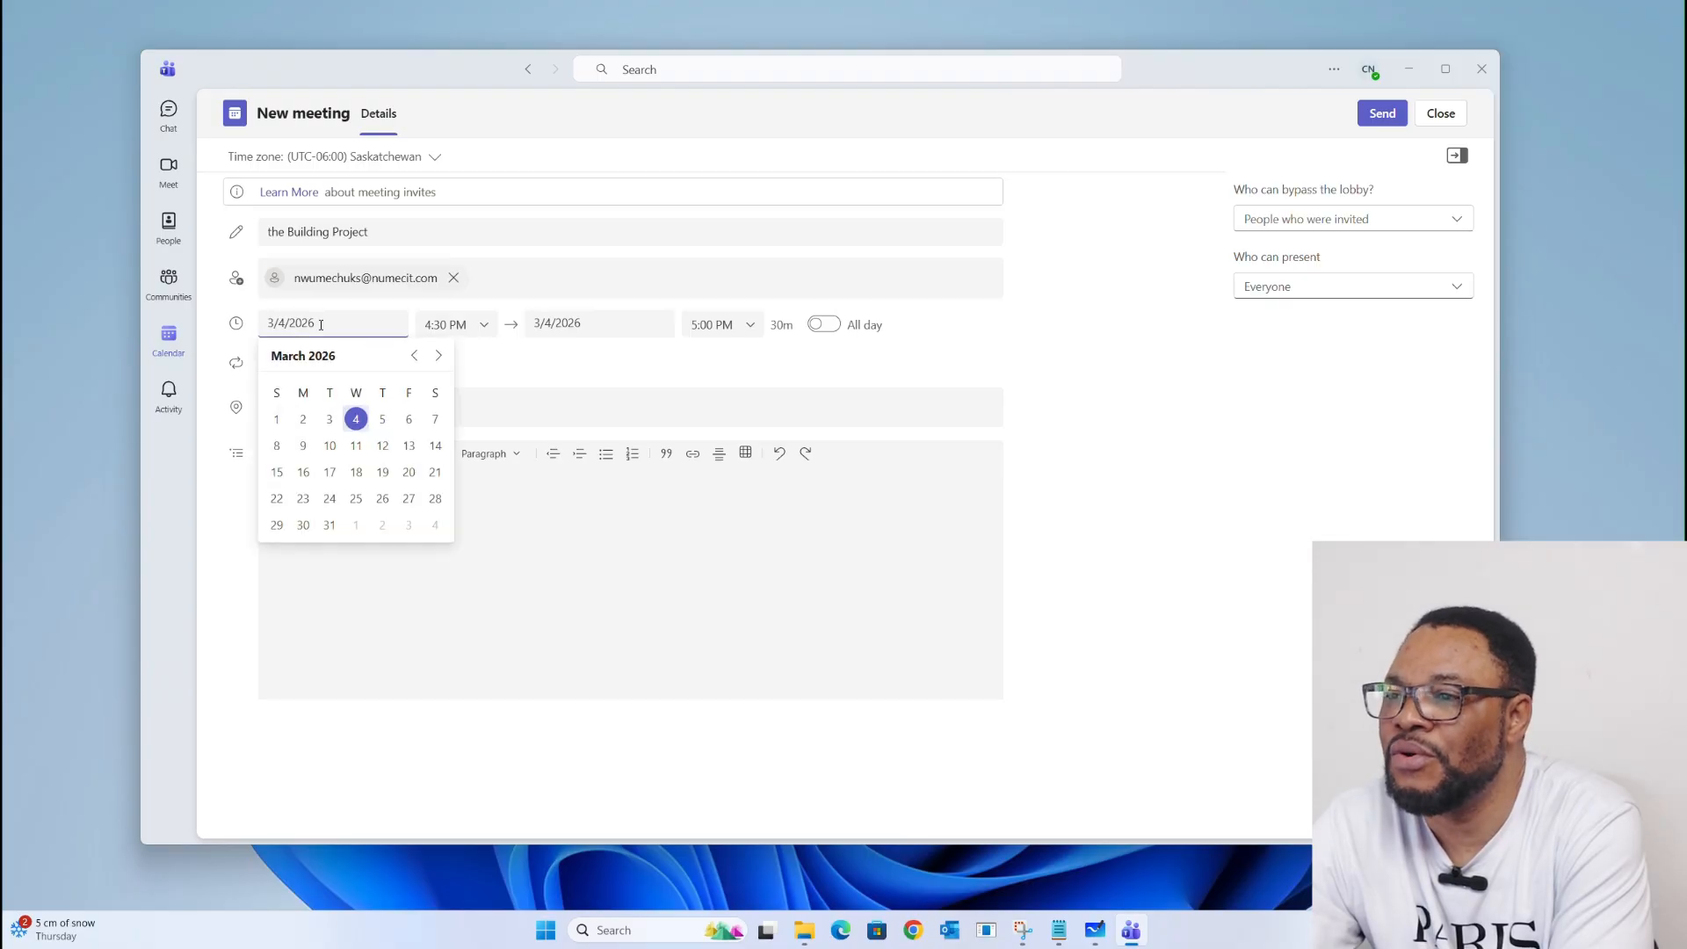
left_click(409, 421)
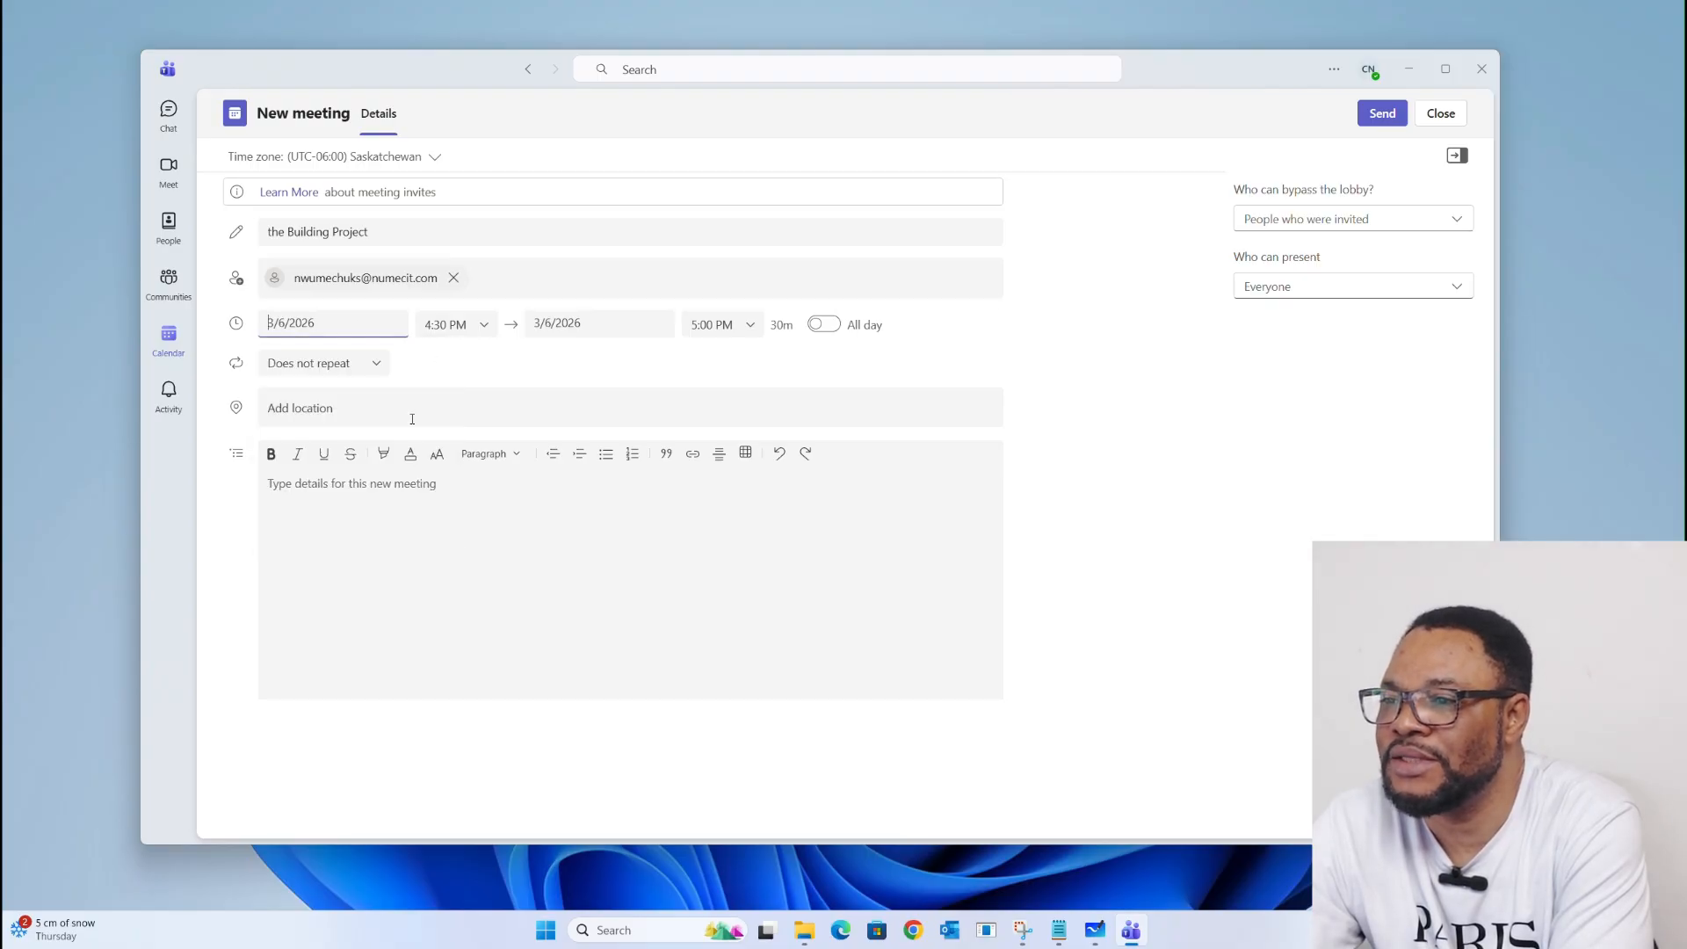
left_click(443, 322)
scroll(450, 396, "up", 2)
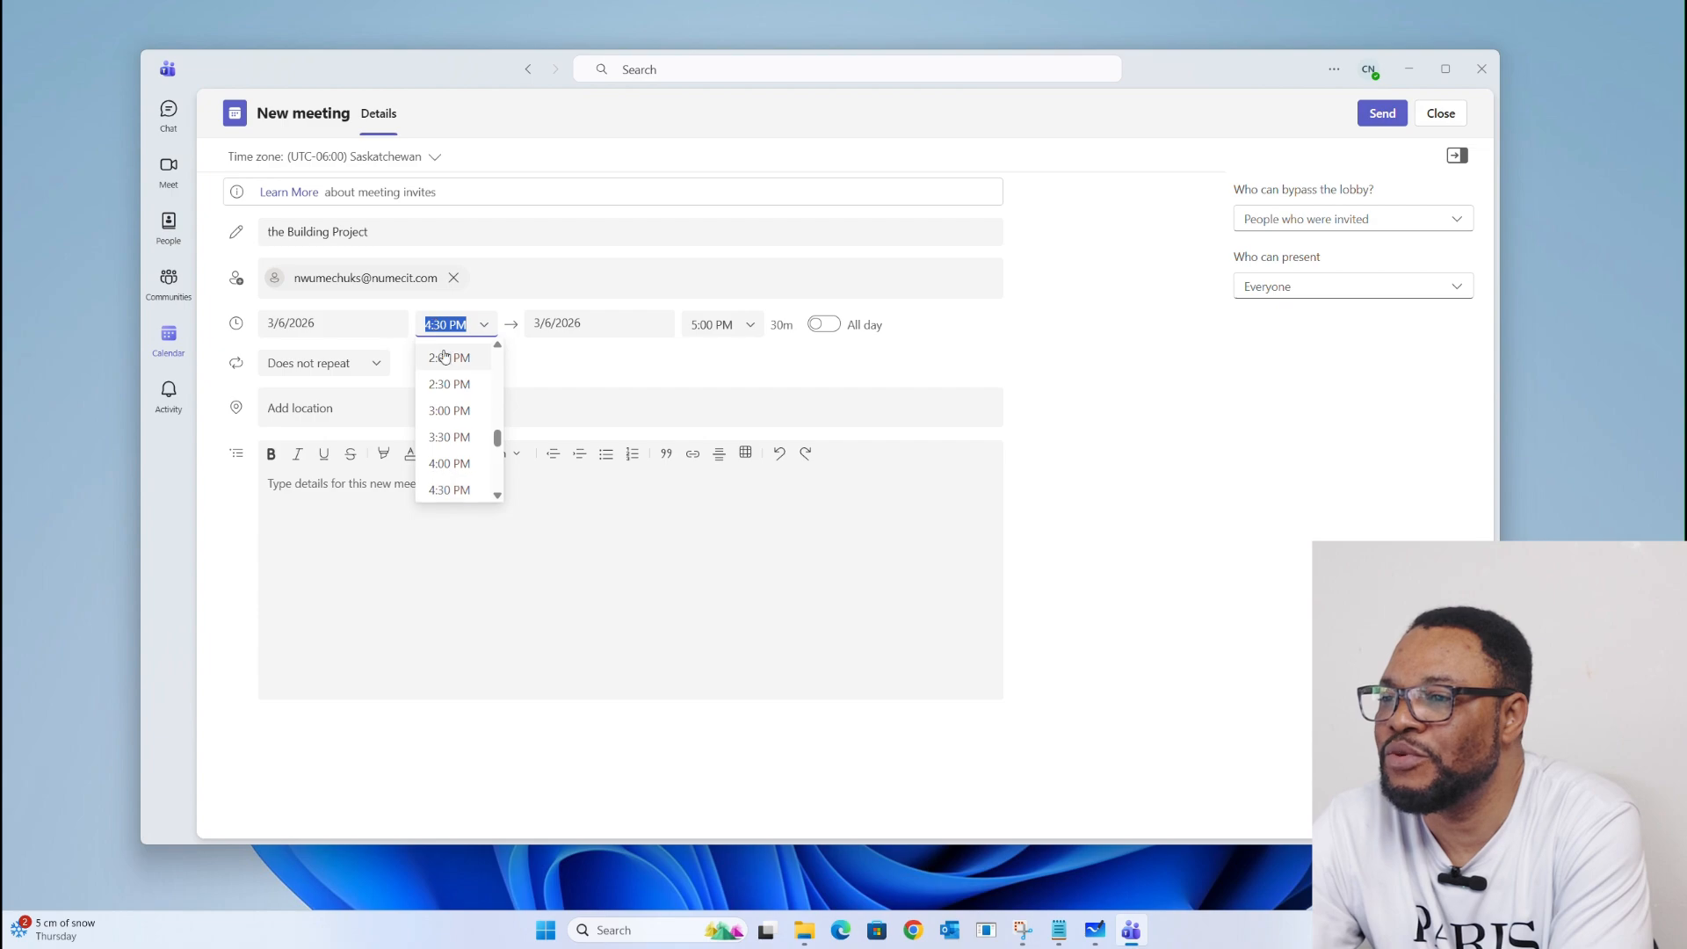
left_click(449, 367)
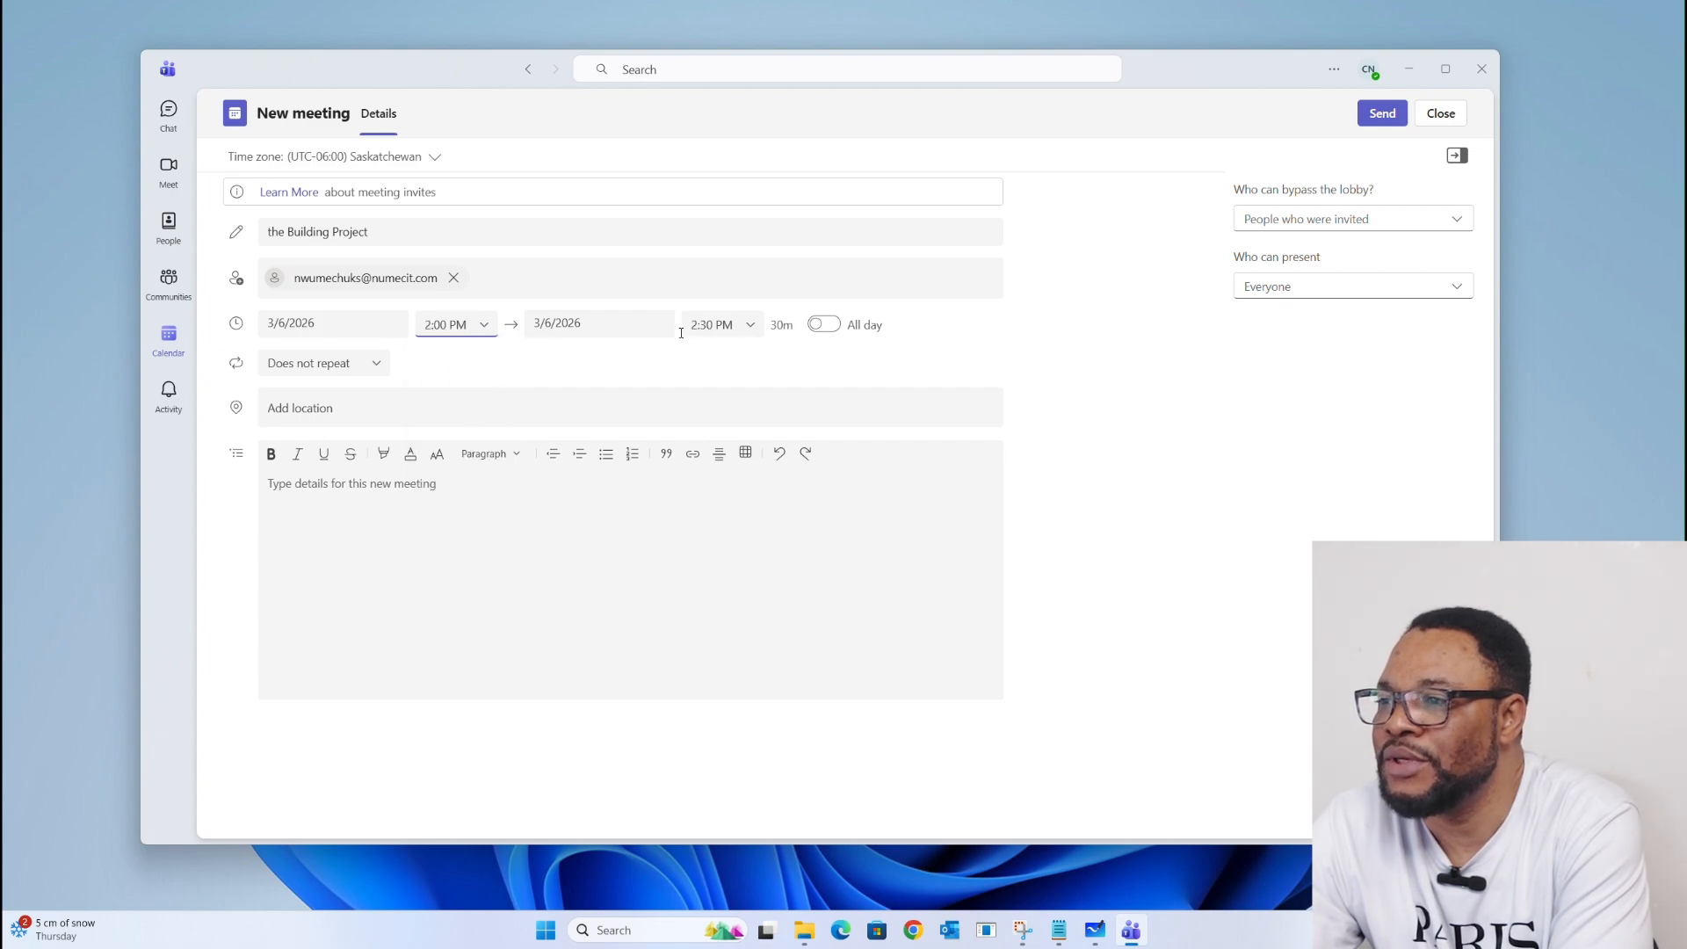
left_click(757, 329)
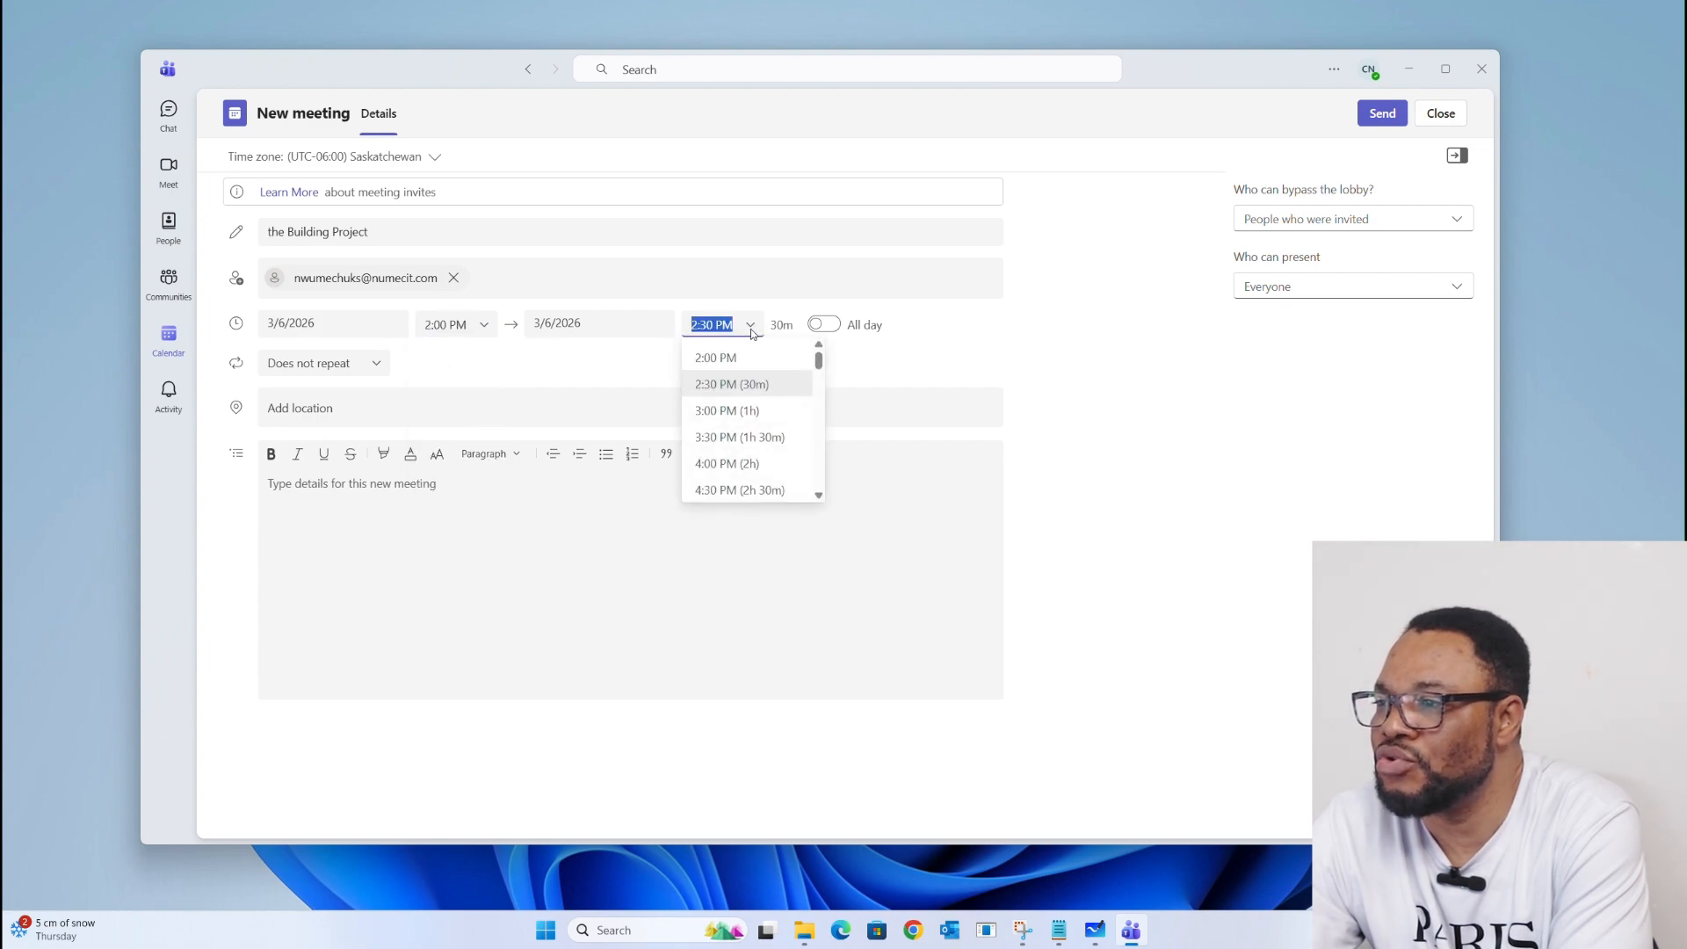
left_click(718, 410)
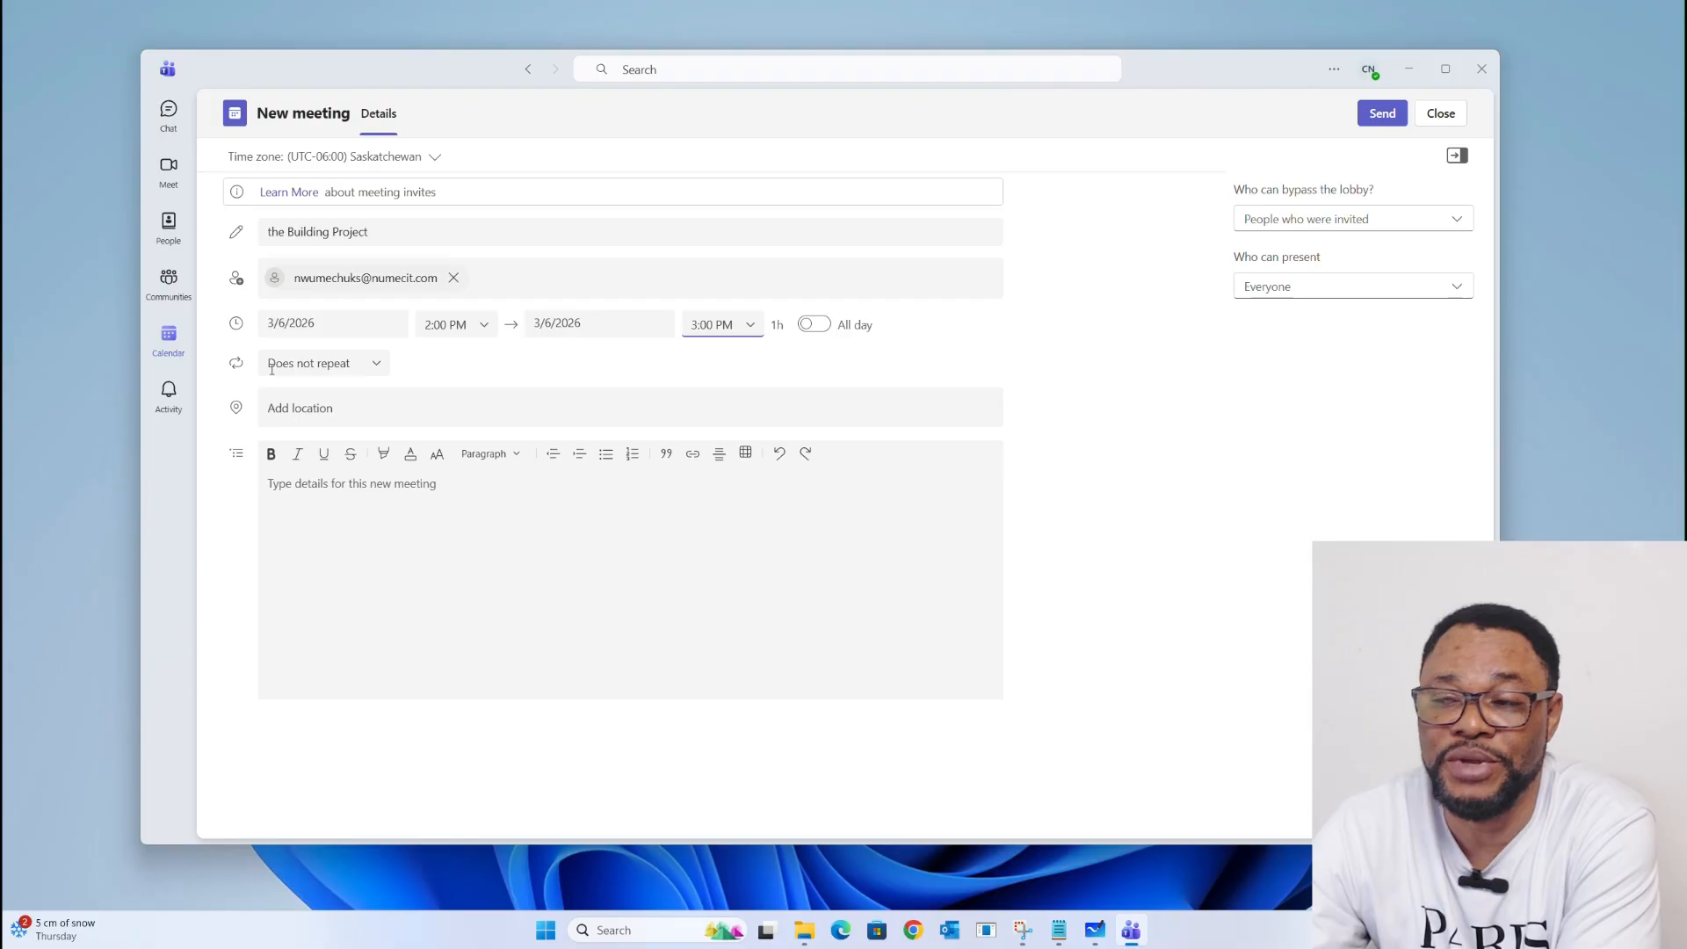
left_click(376, 366)
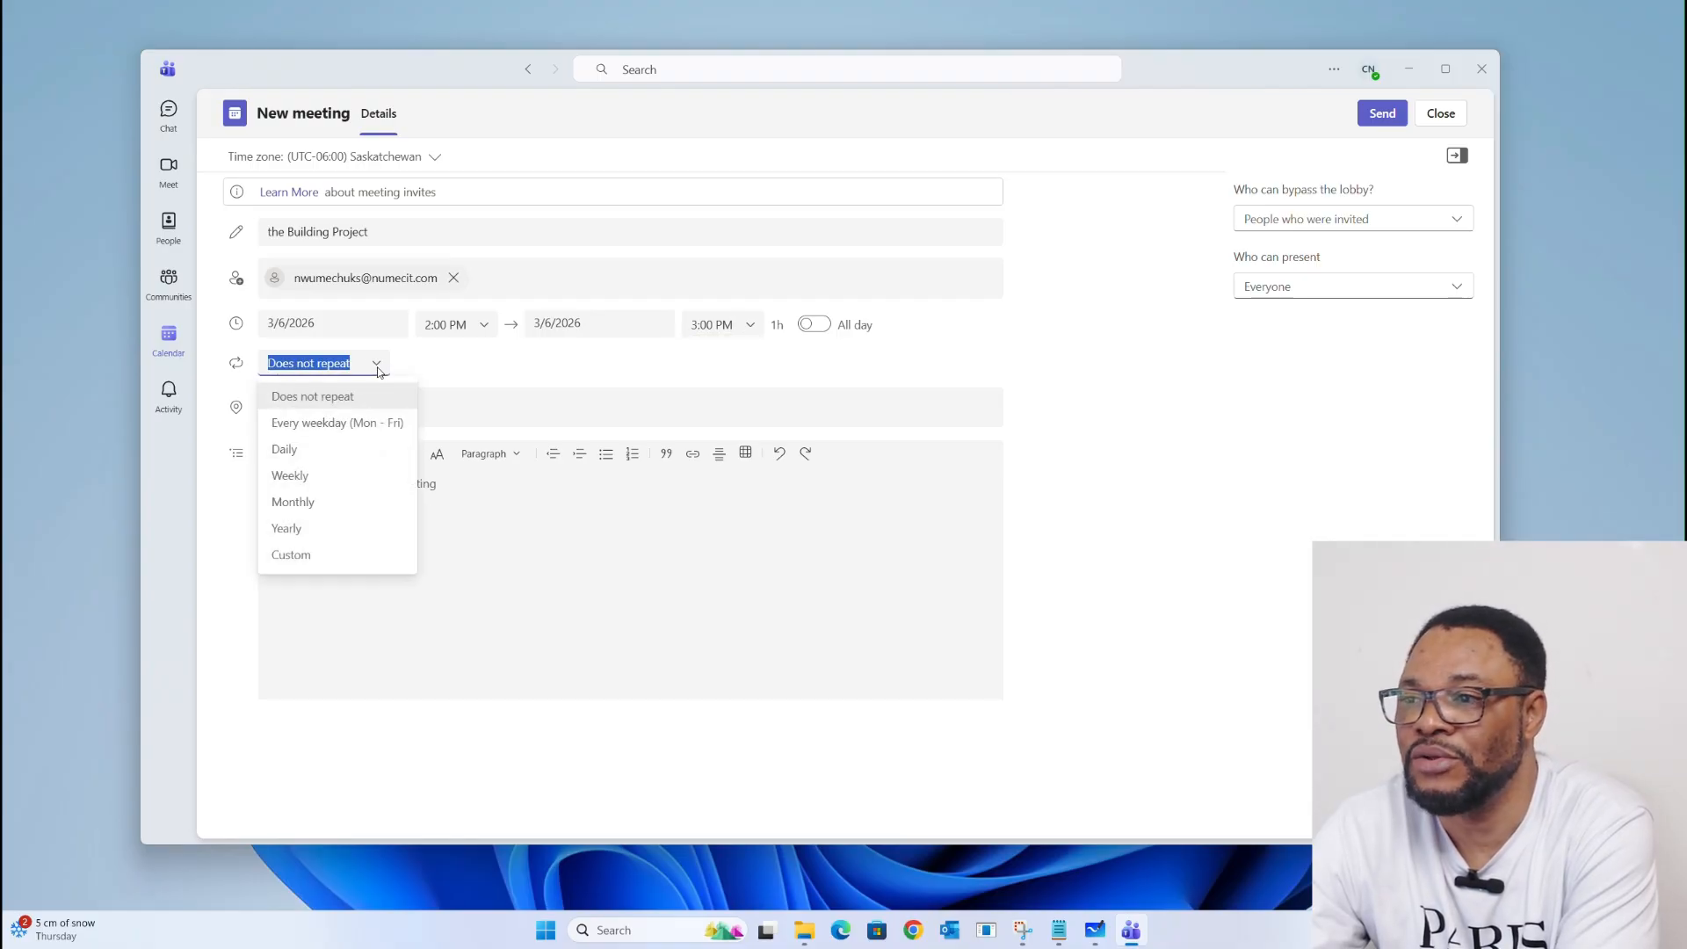
left_click(377, 372)
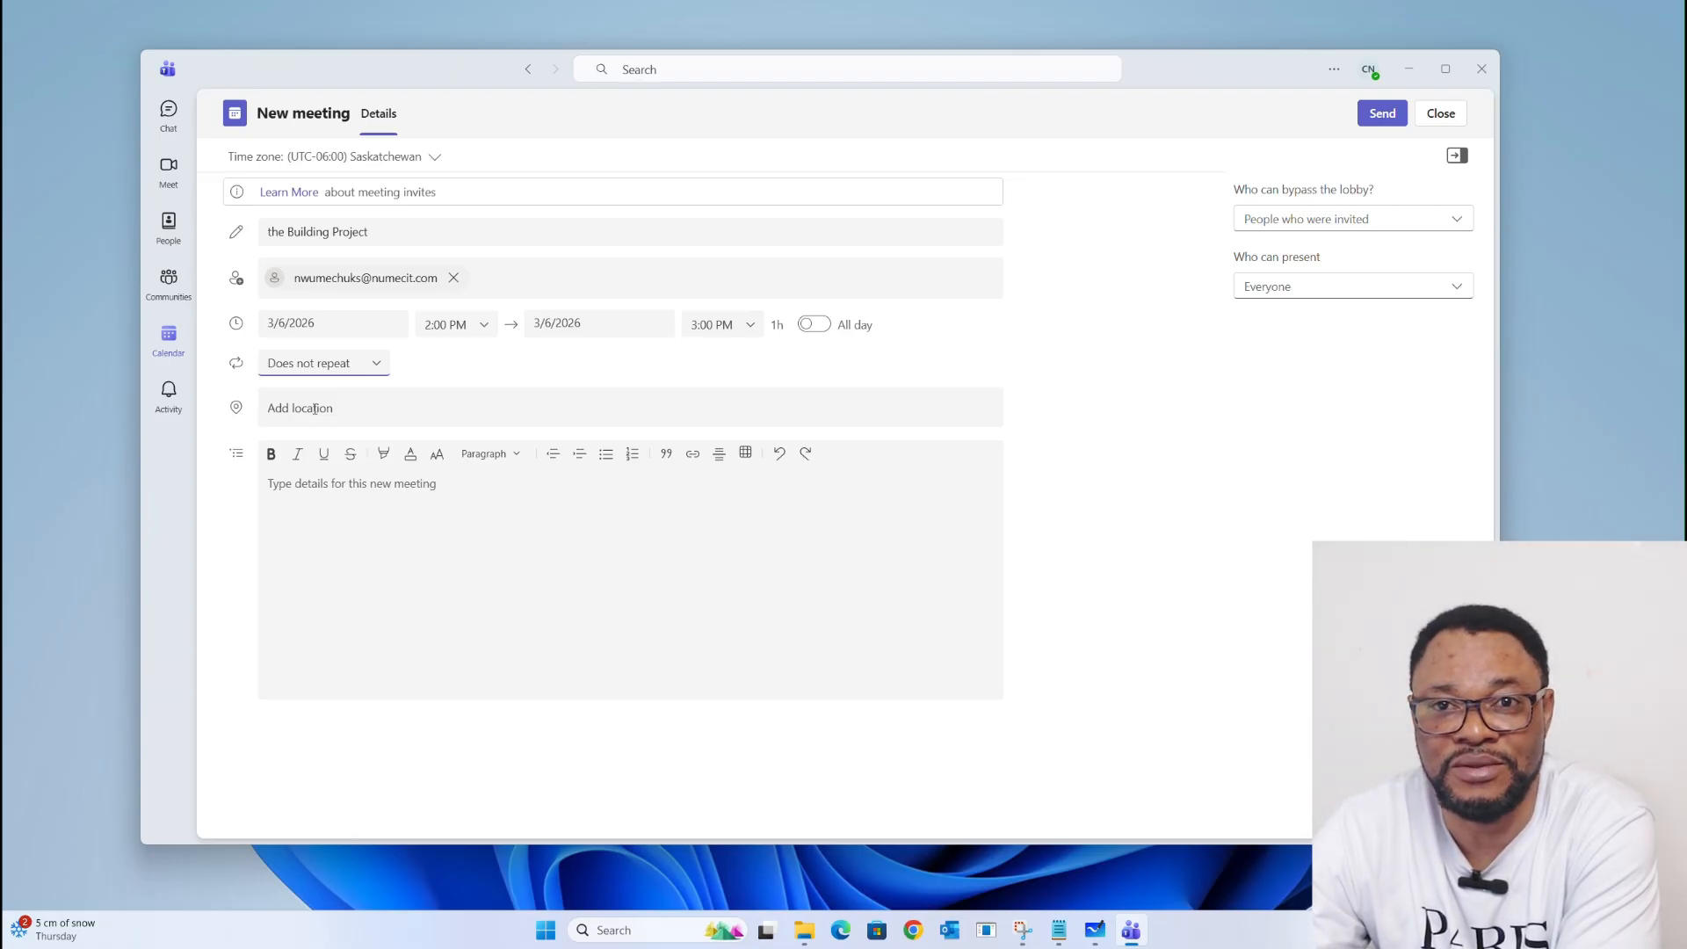
left_click(316, 409)
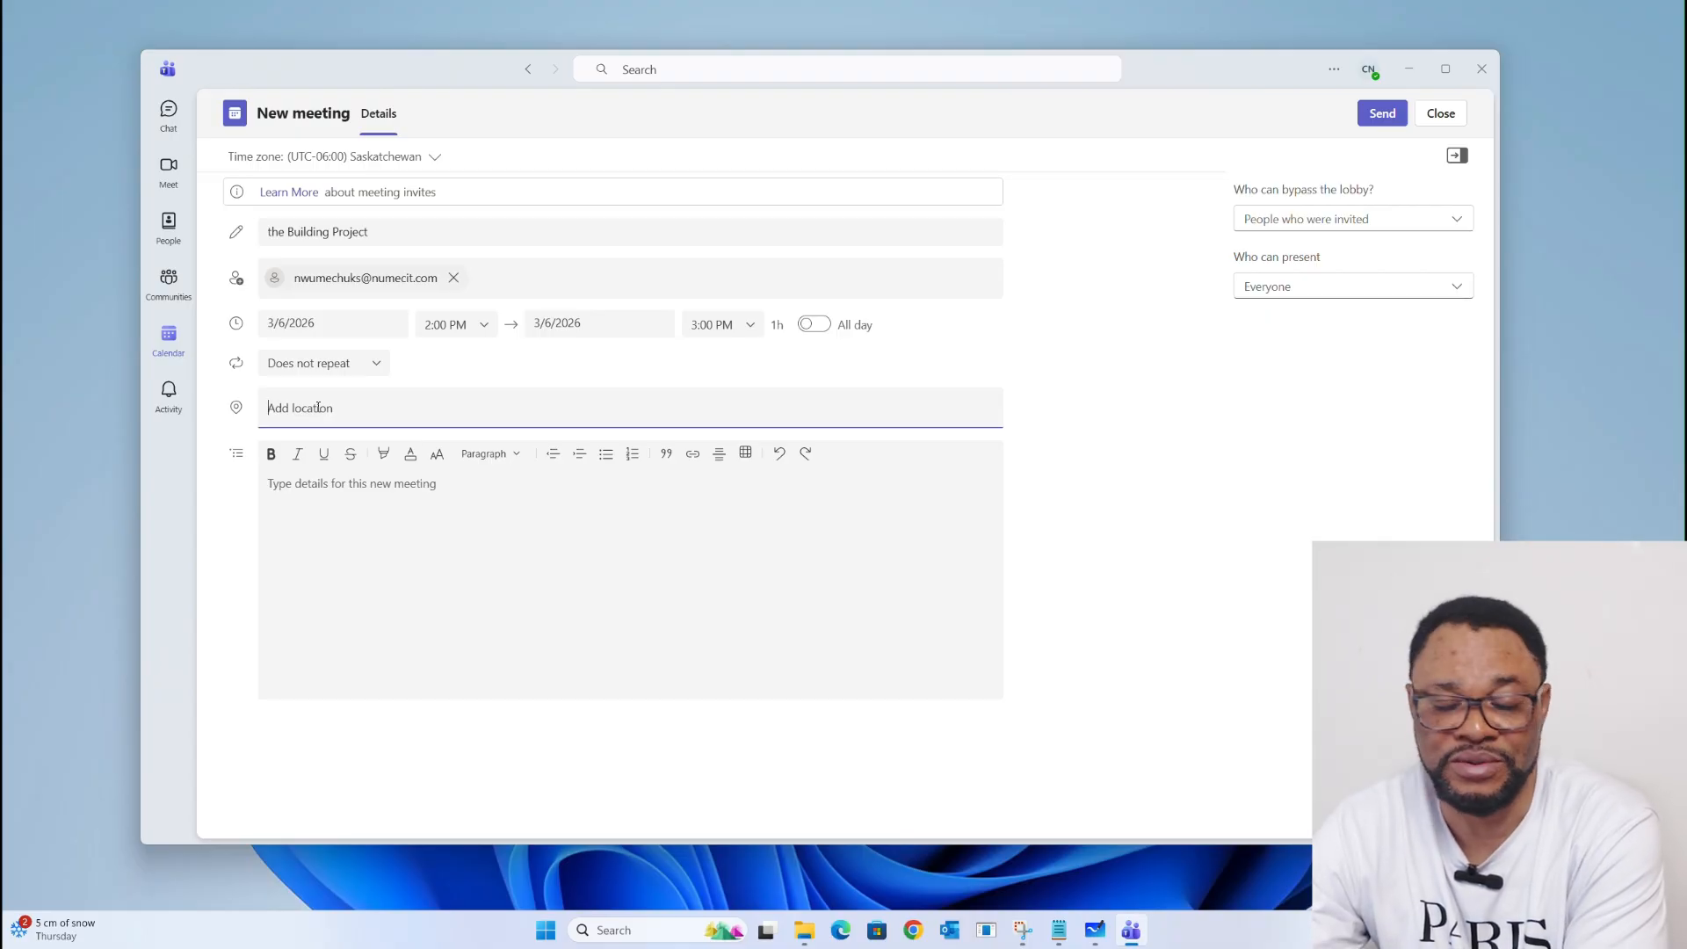
Step: Set the meeting location to Room 302
type("Roo")
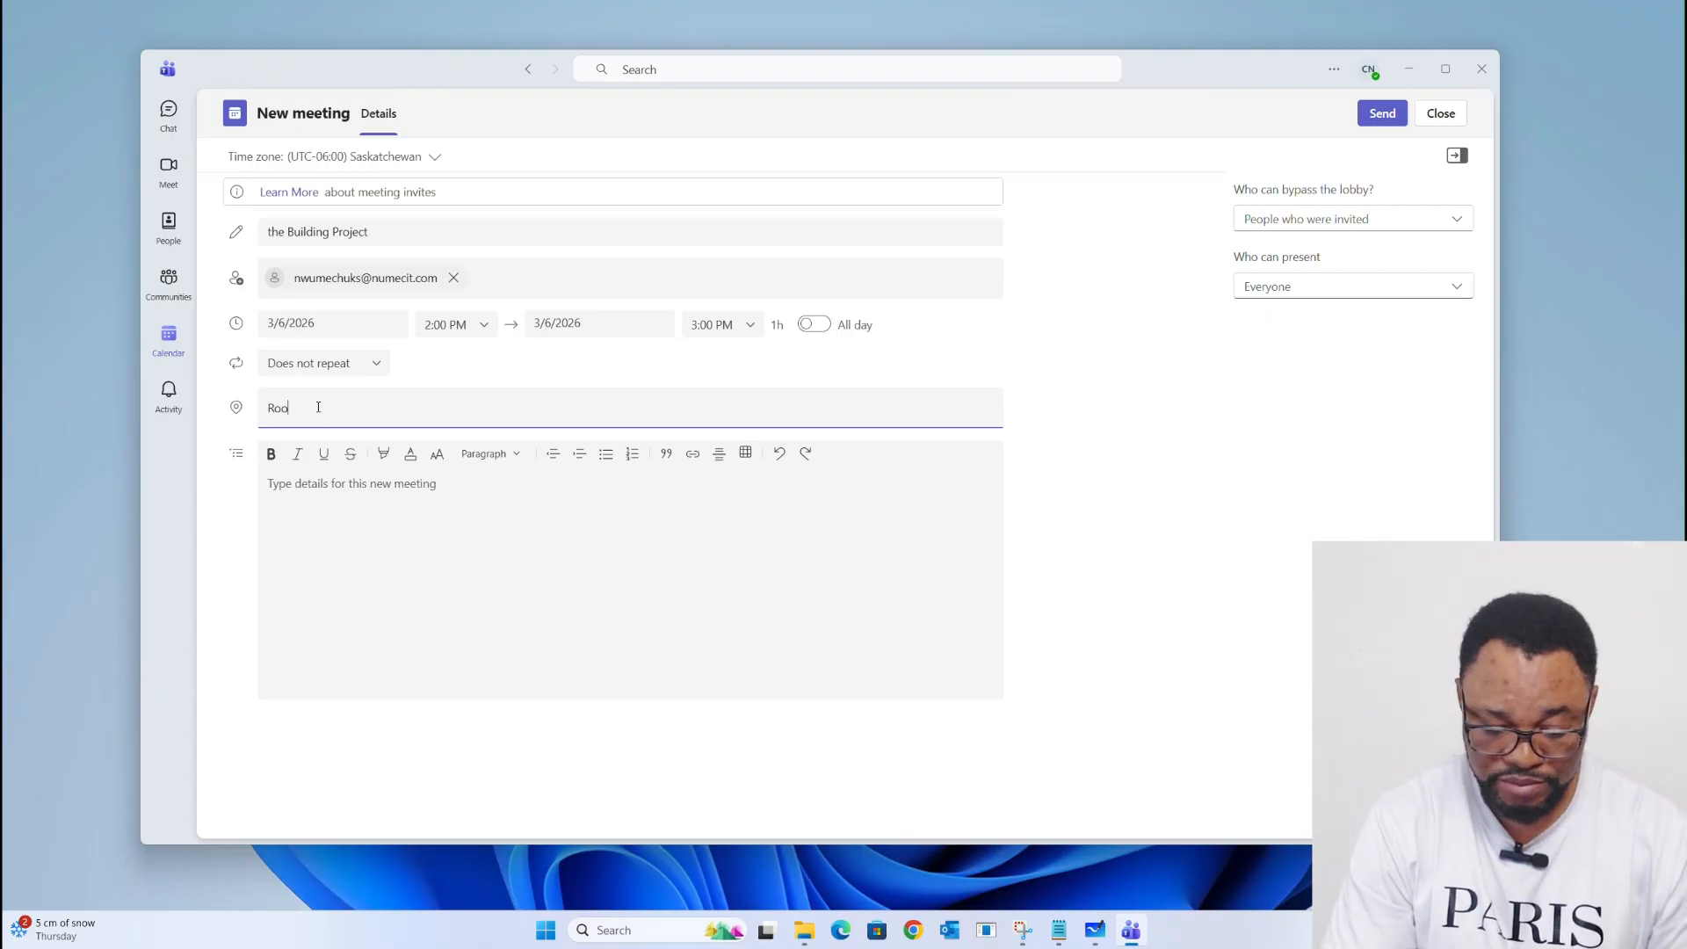
type("m 302")
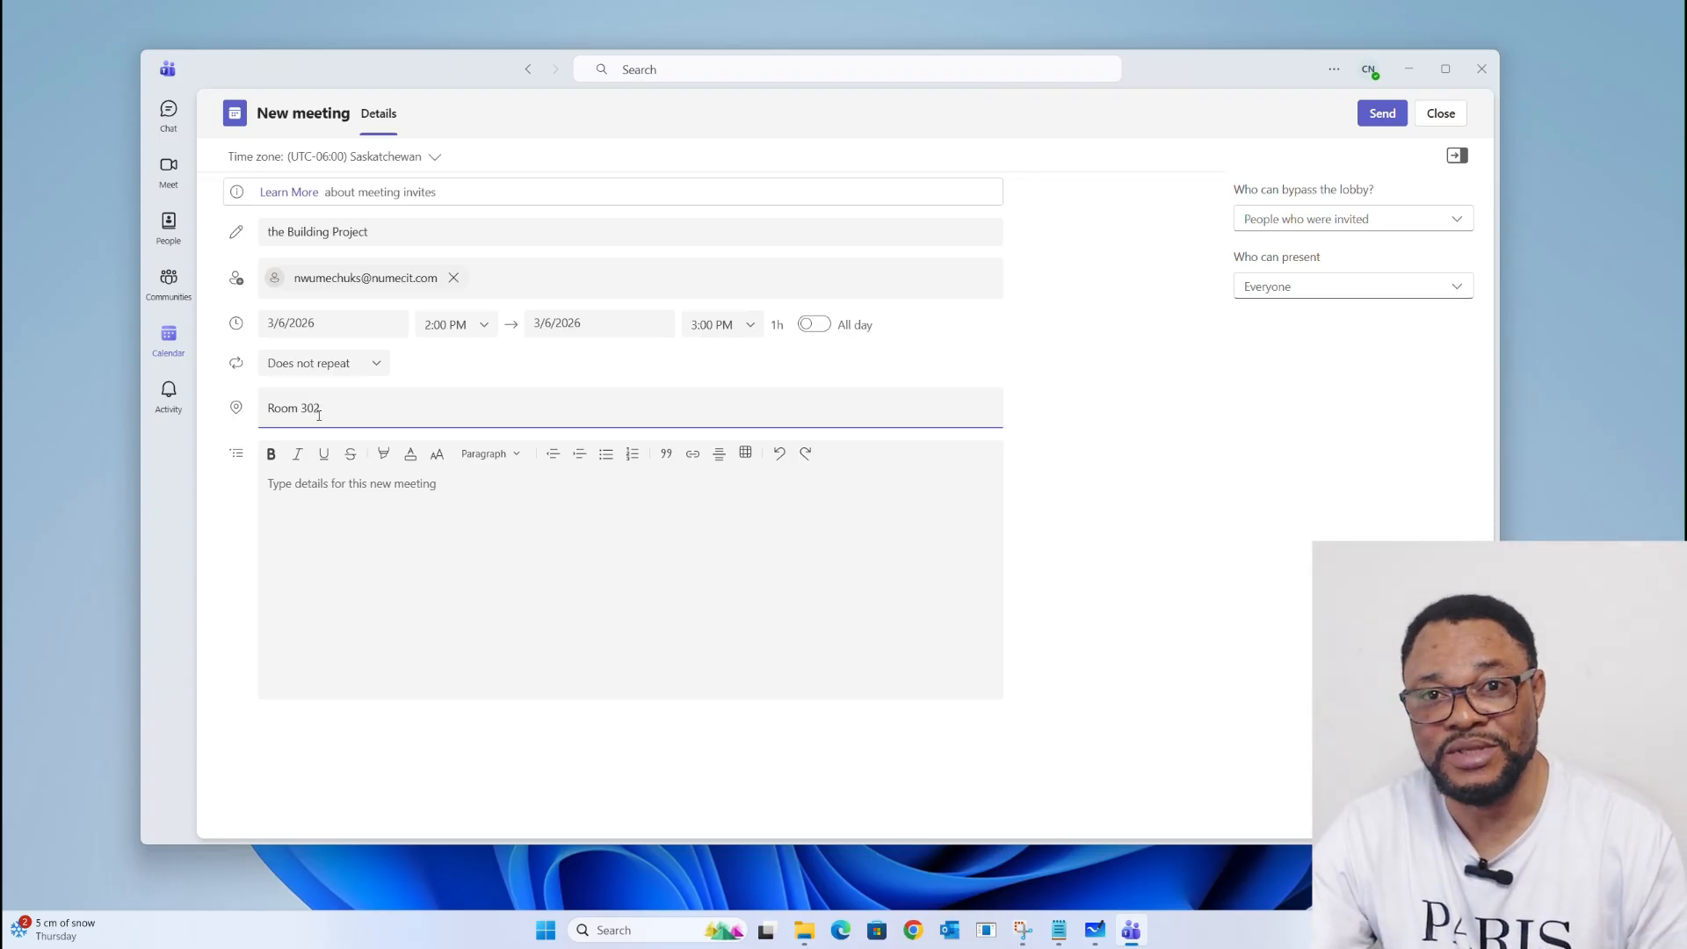
key("Return")
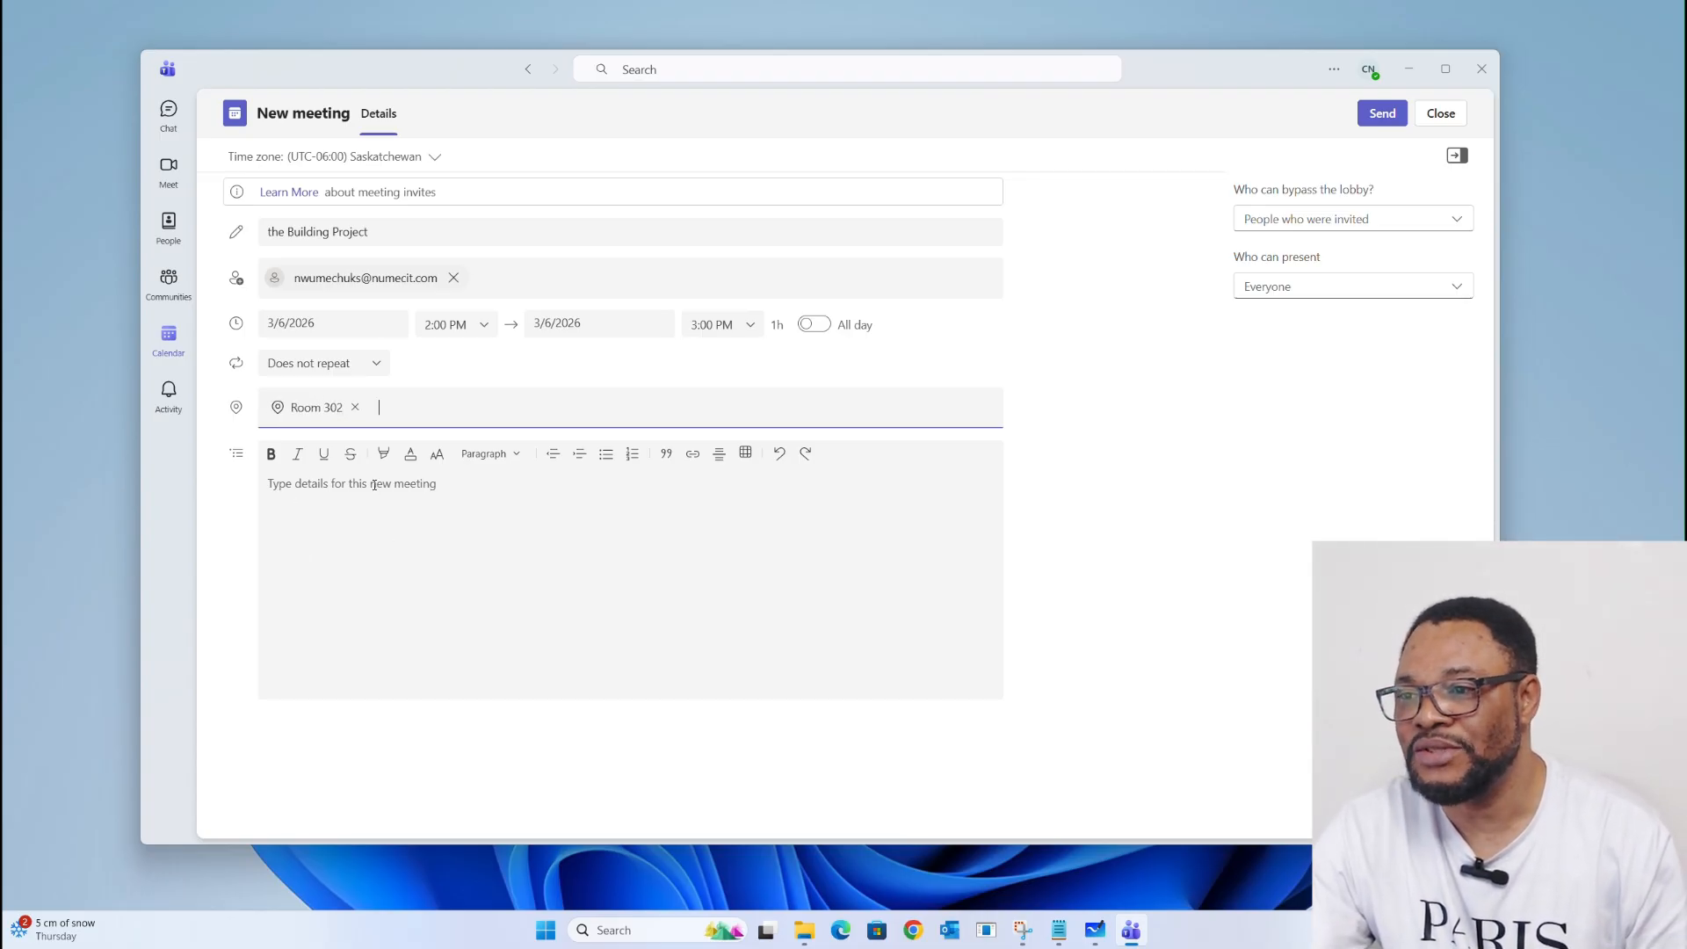
type("A")
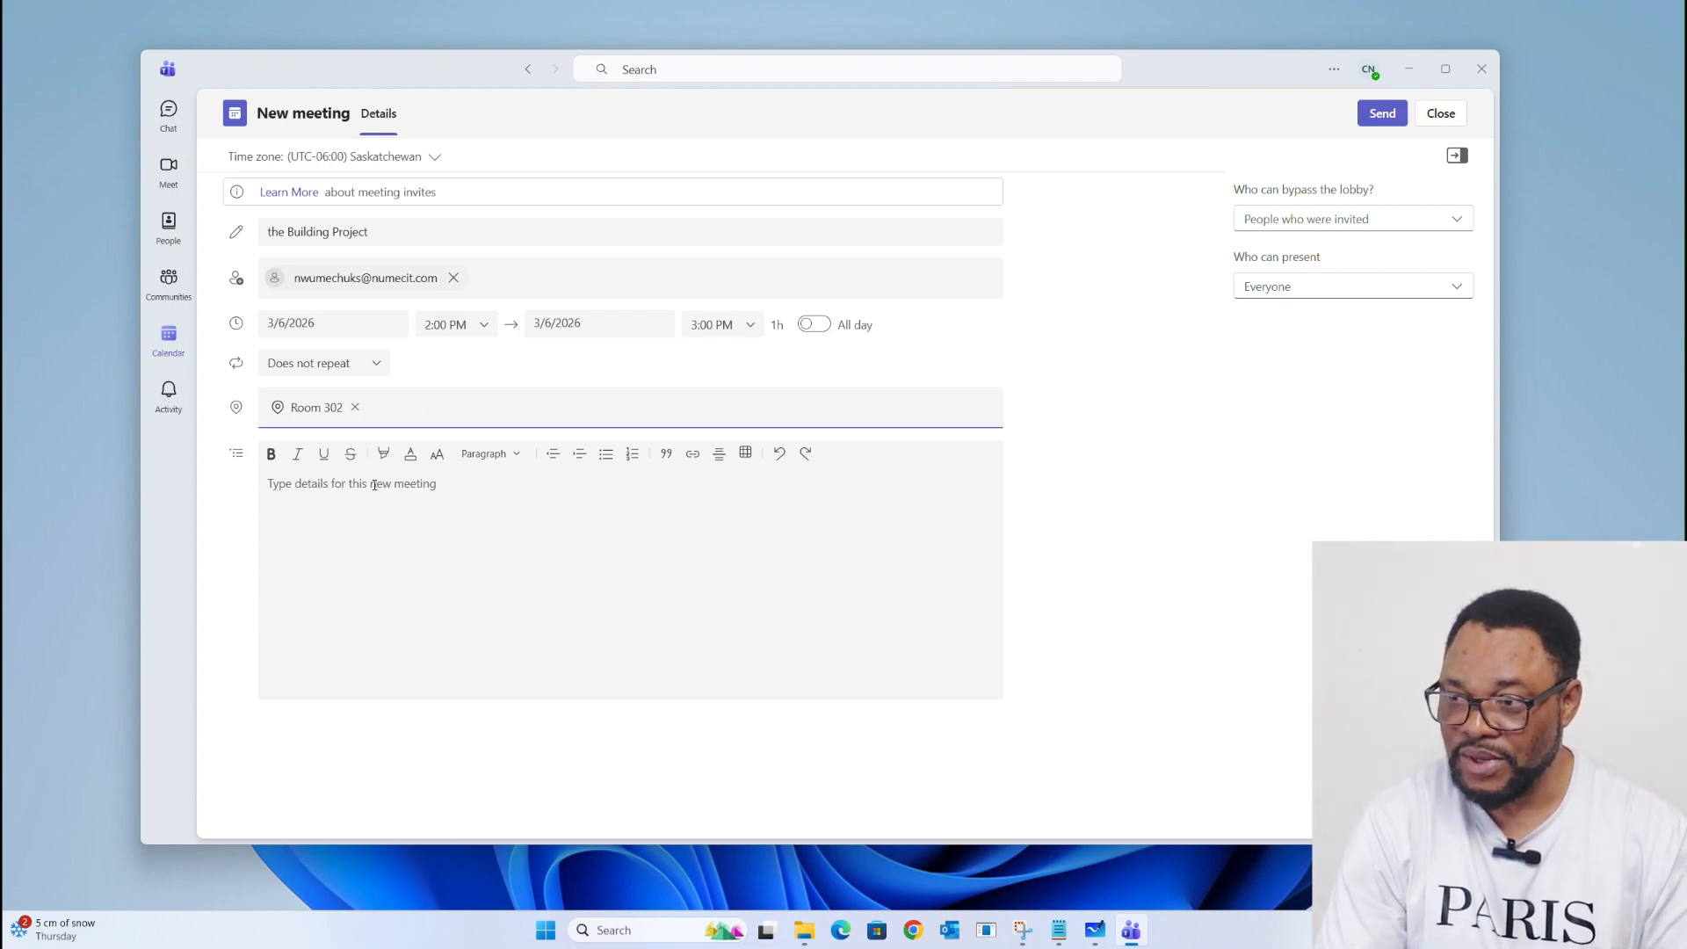
Step: Write the agenda of things to buy and other stuffs in the details, then send the invitation
left_click(322, 484)
type("Agenda.")
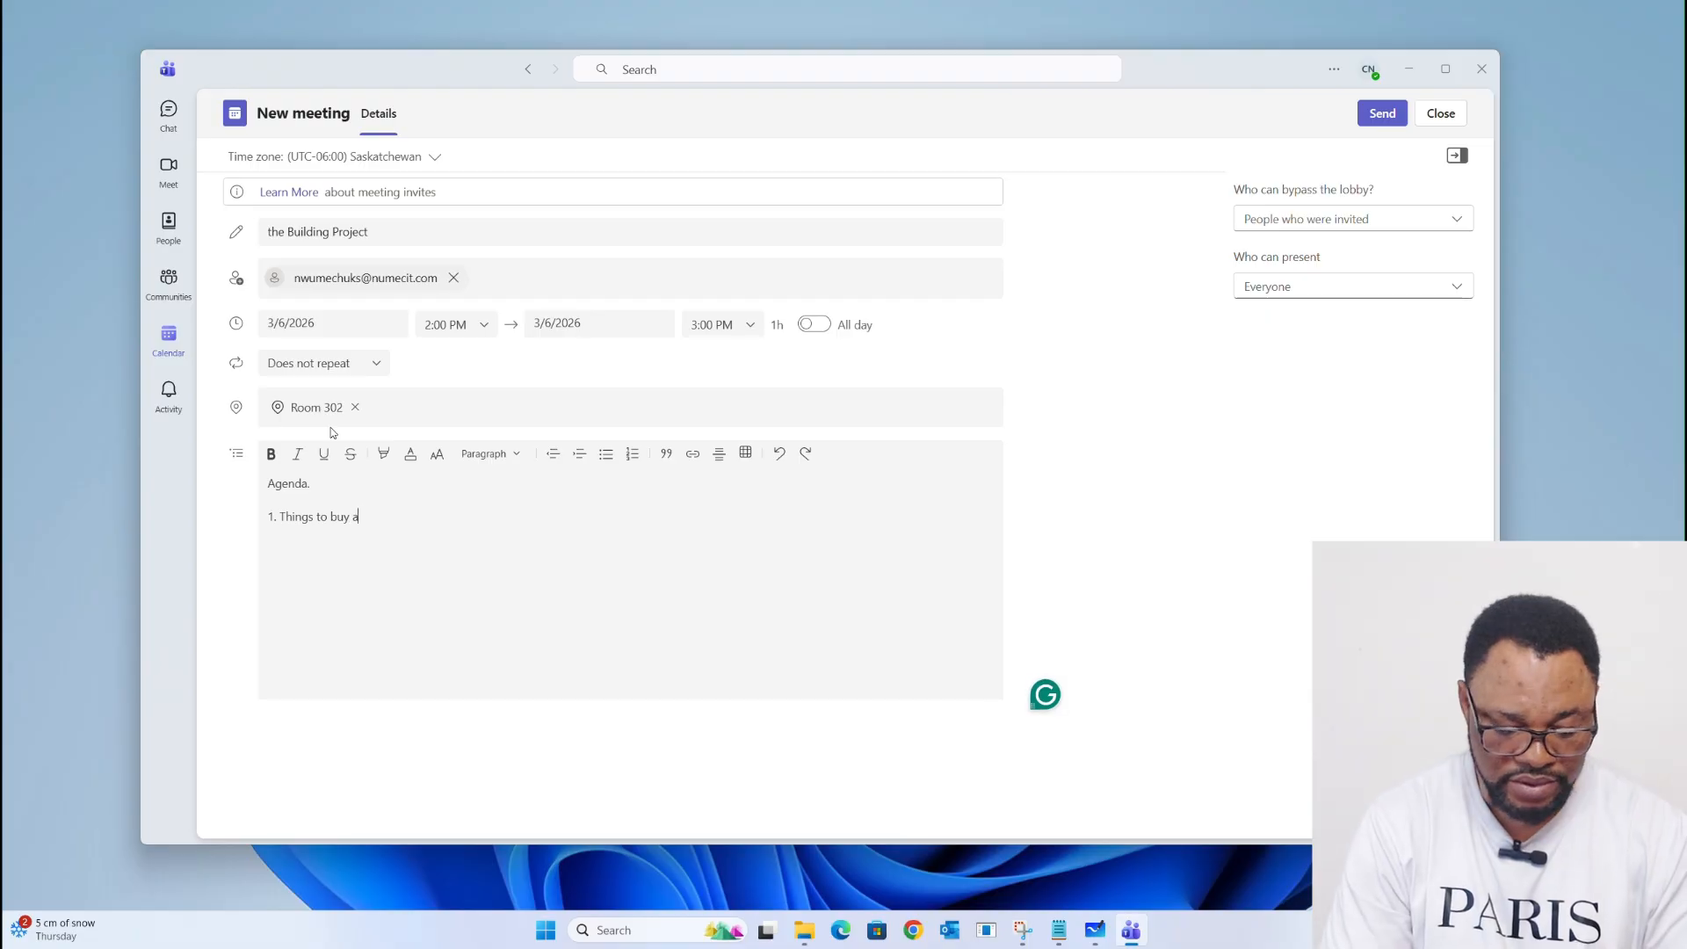
type("nd other")
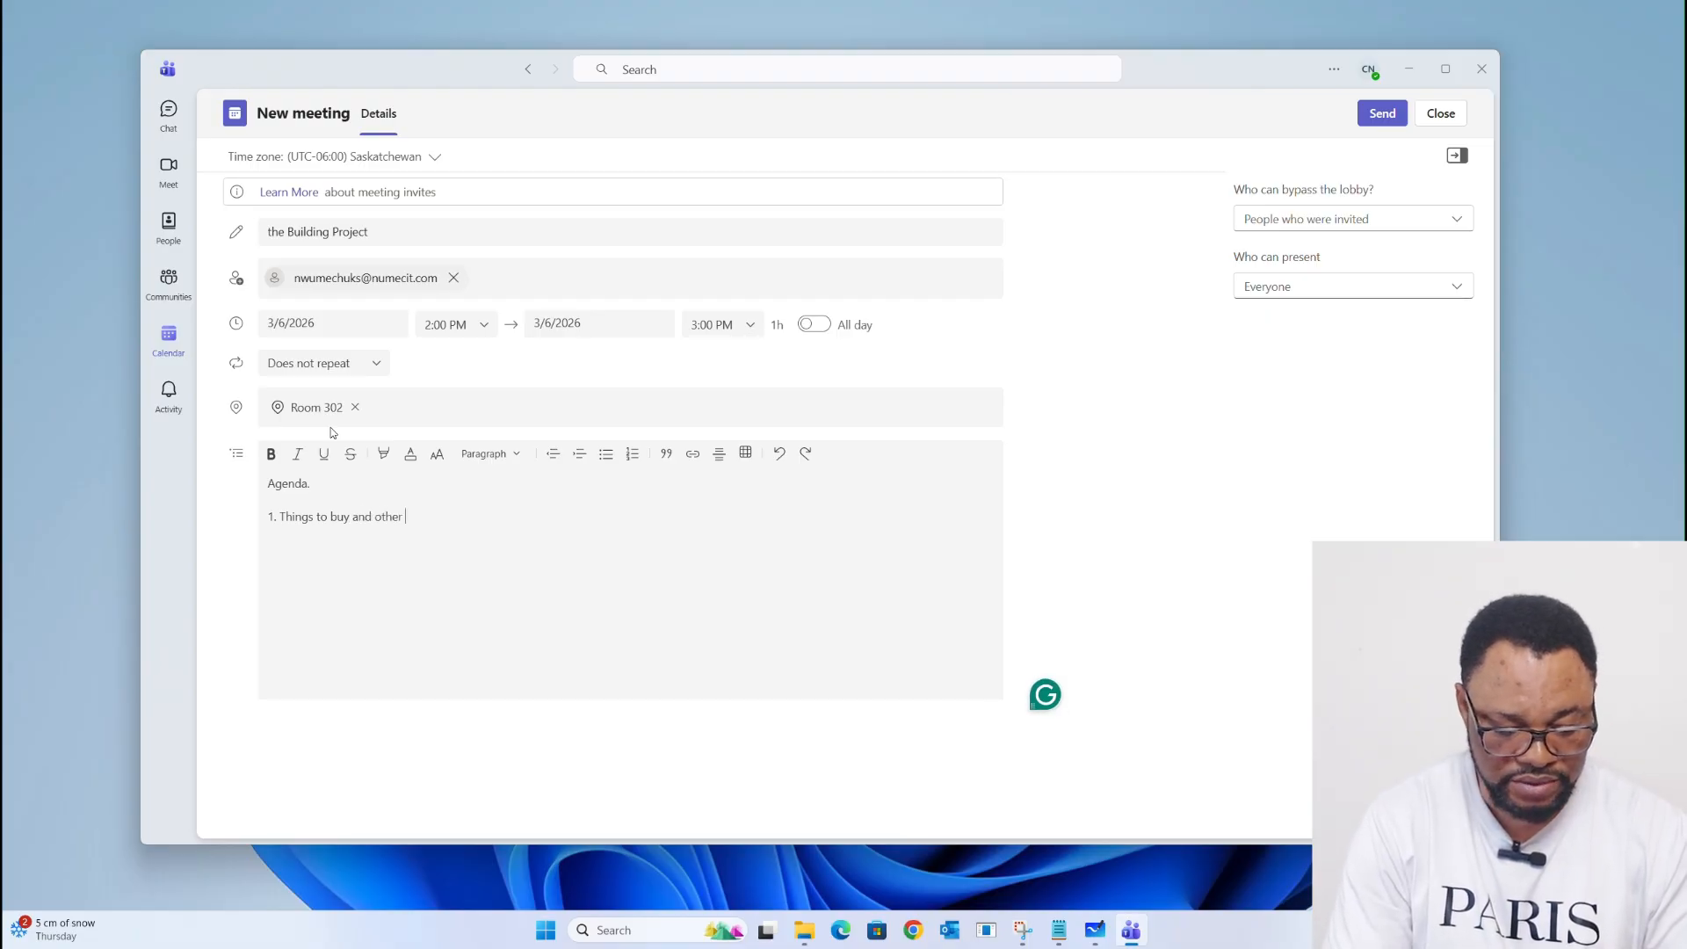
type(" stuf")
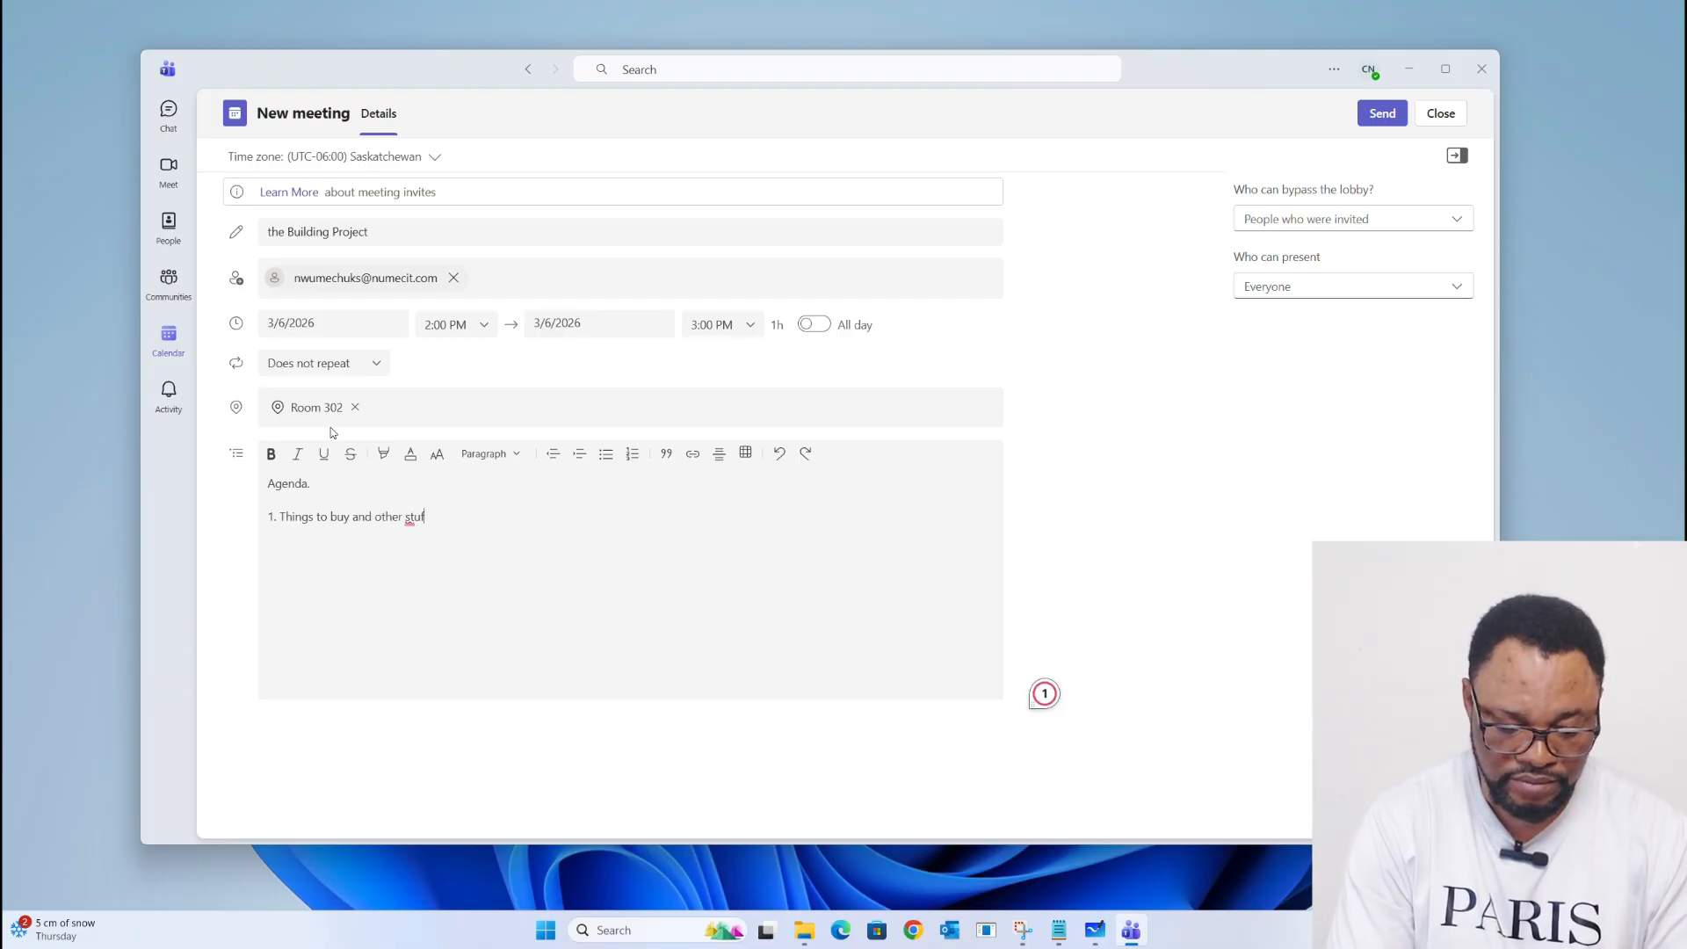
type("fs.")
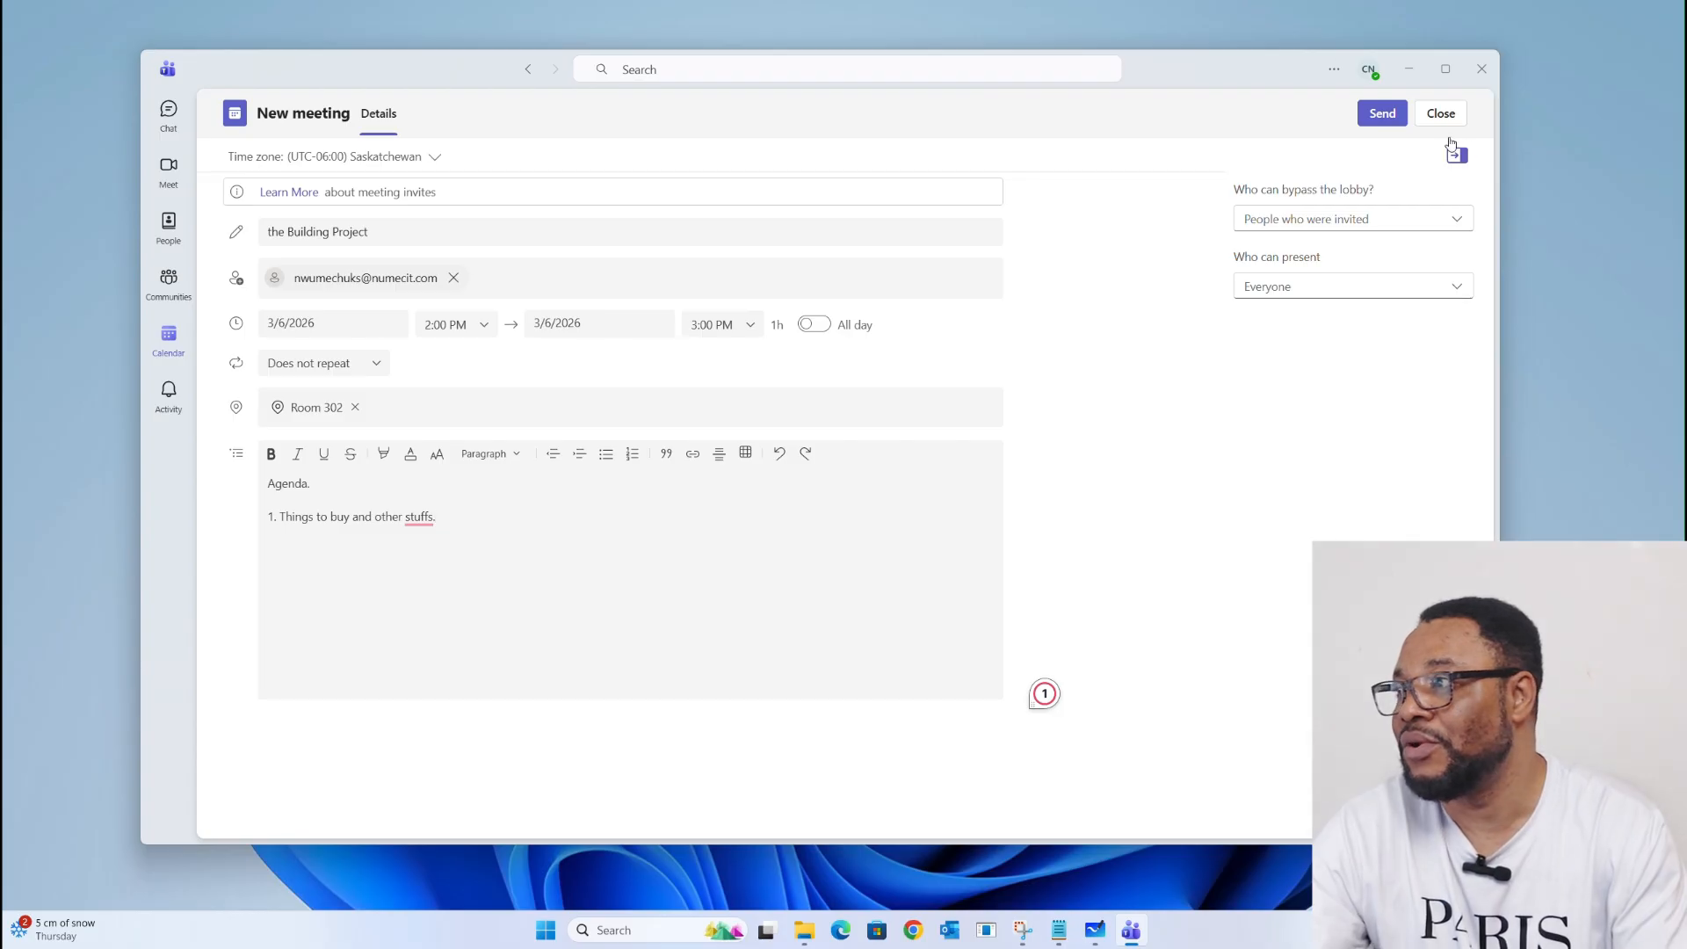
left_click(1384, 121)
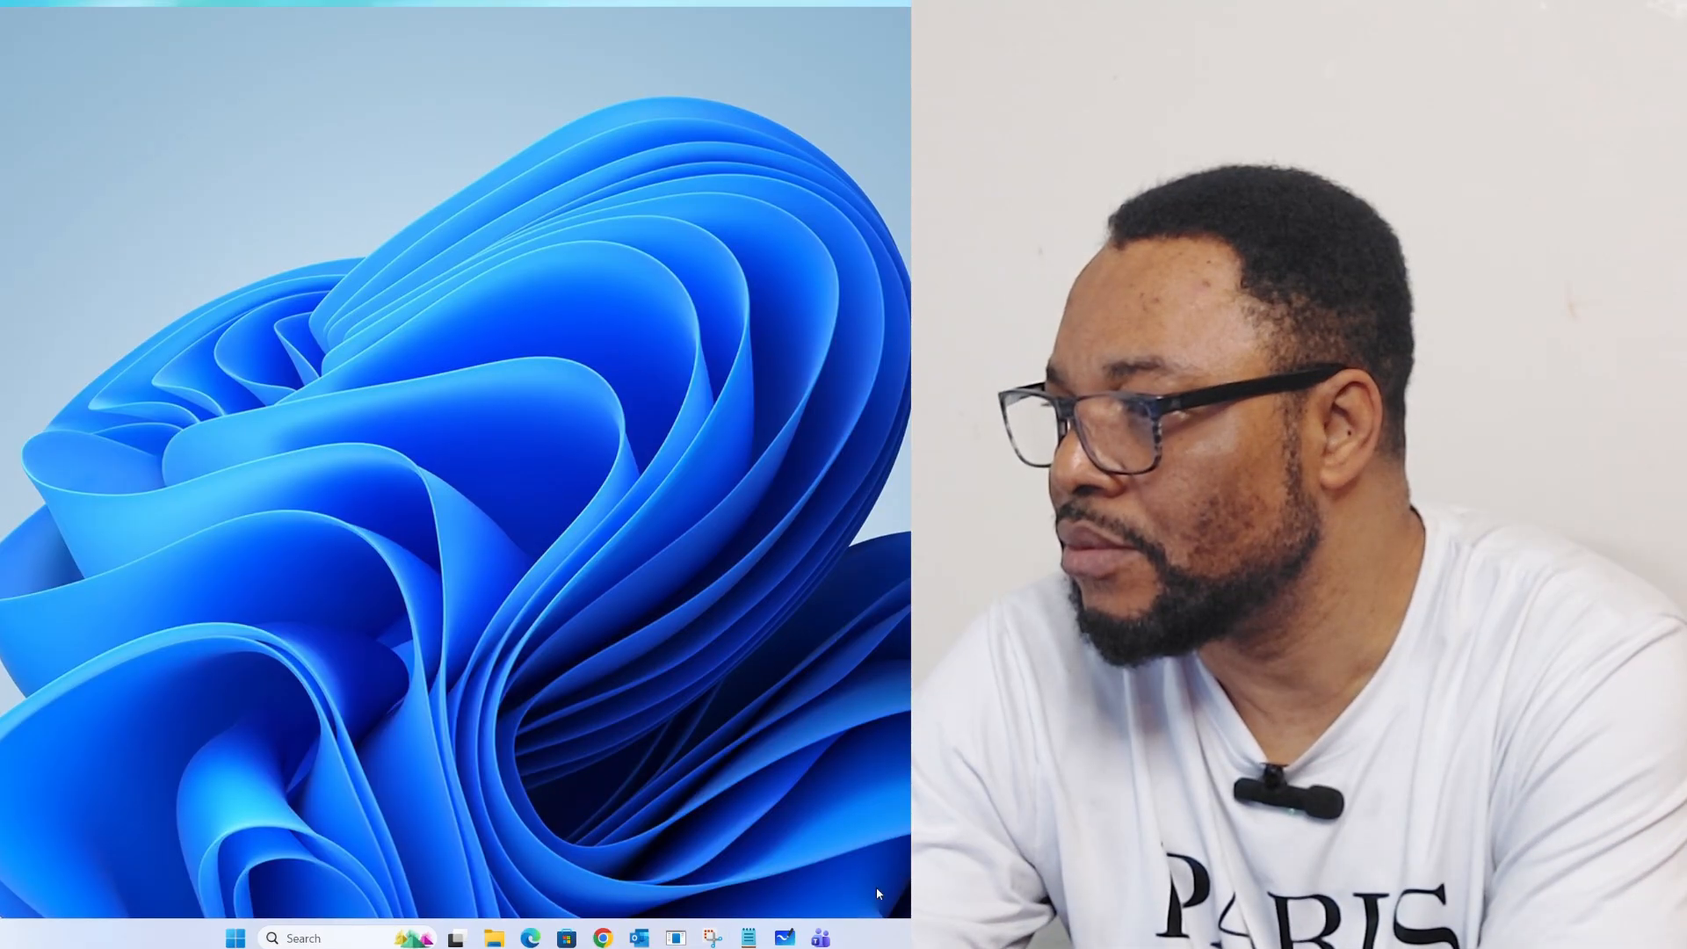
Step: Quit Teams from its taskbar icon and open the Installed apps page via Windows search
right_click(820, 939)
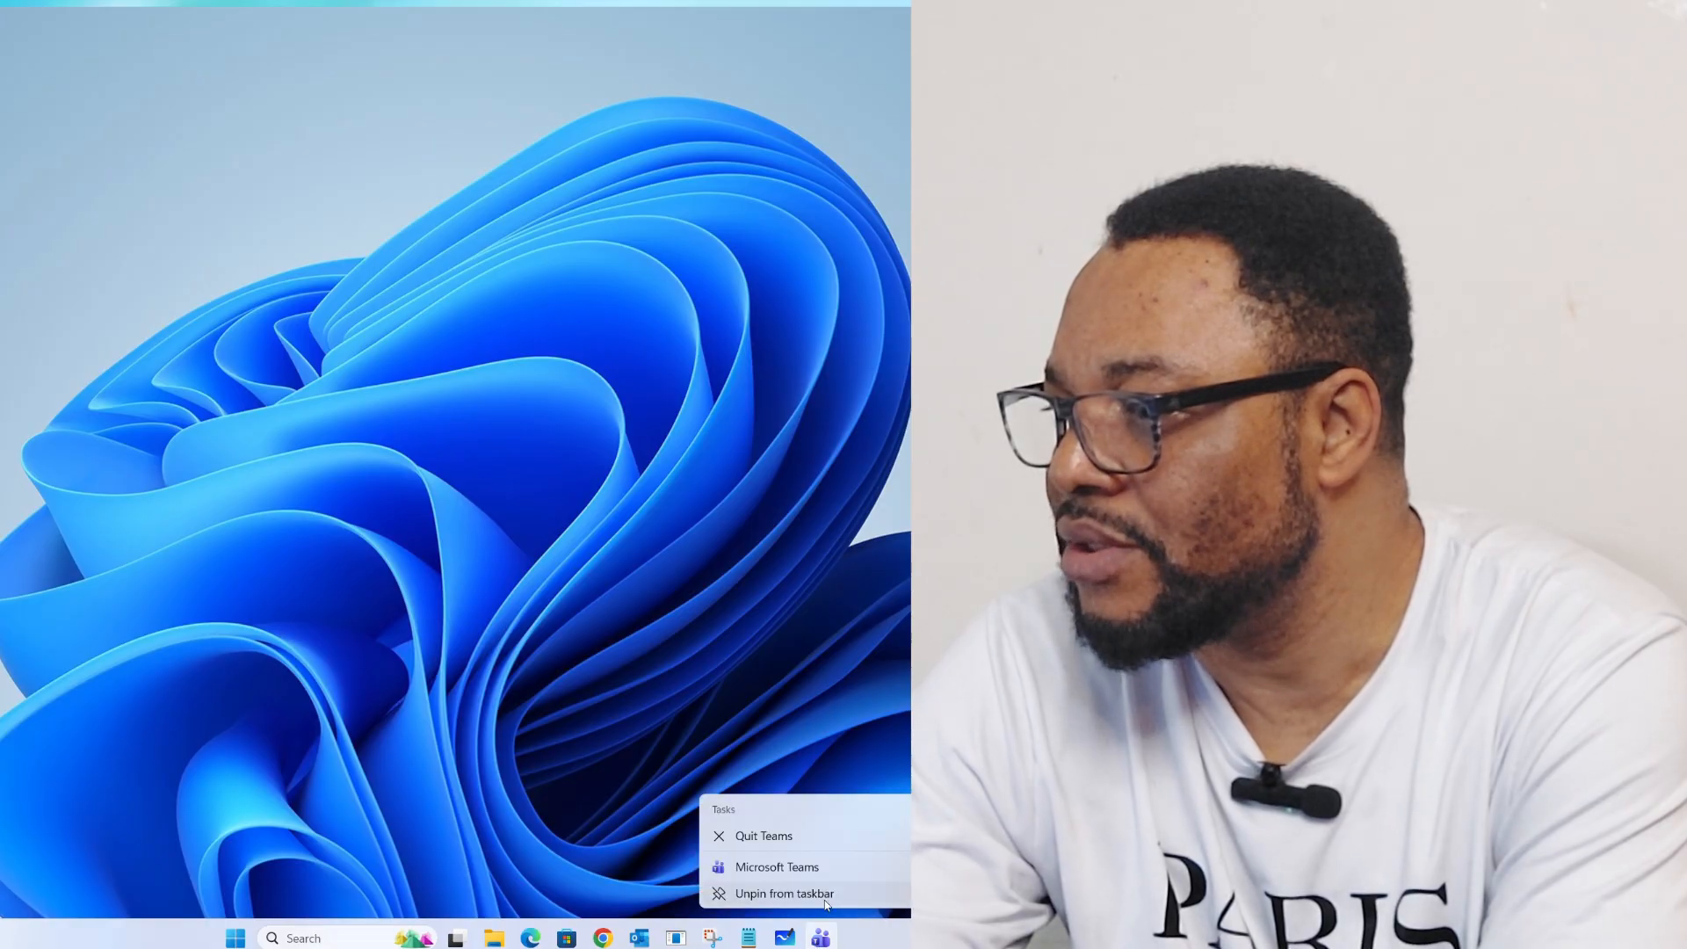
left_click(807, 837)
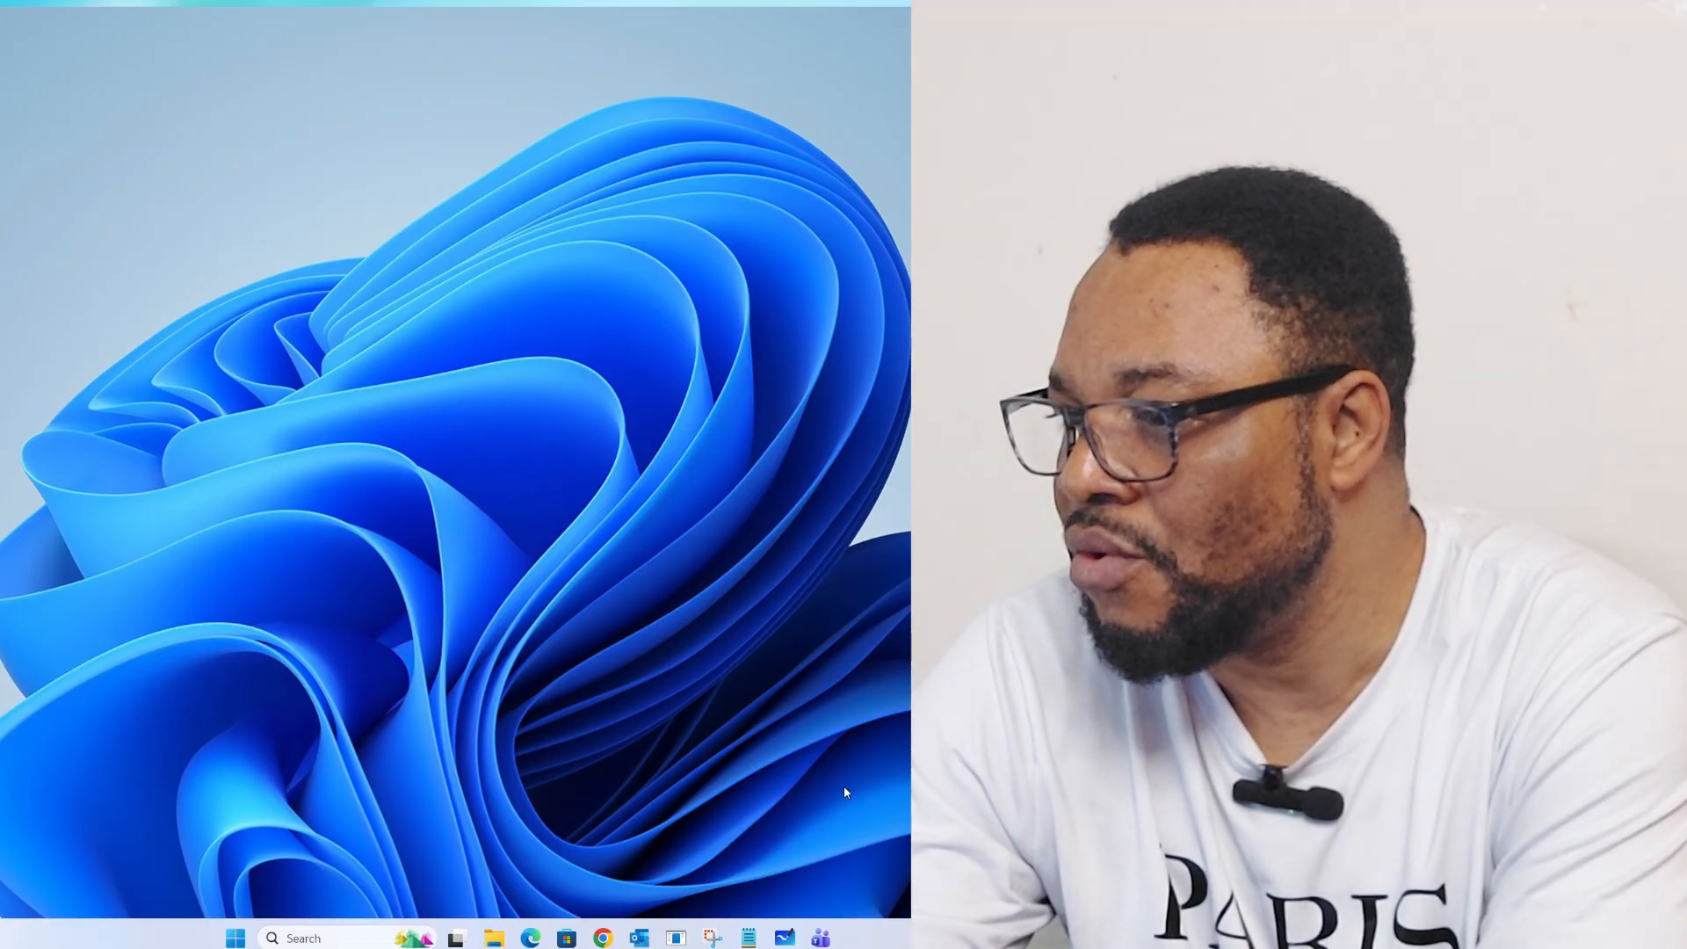
left_click(355, 943)
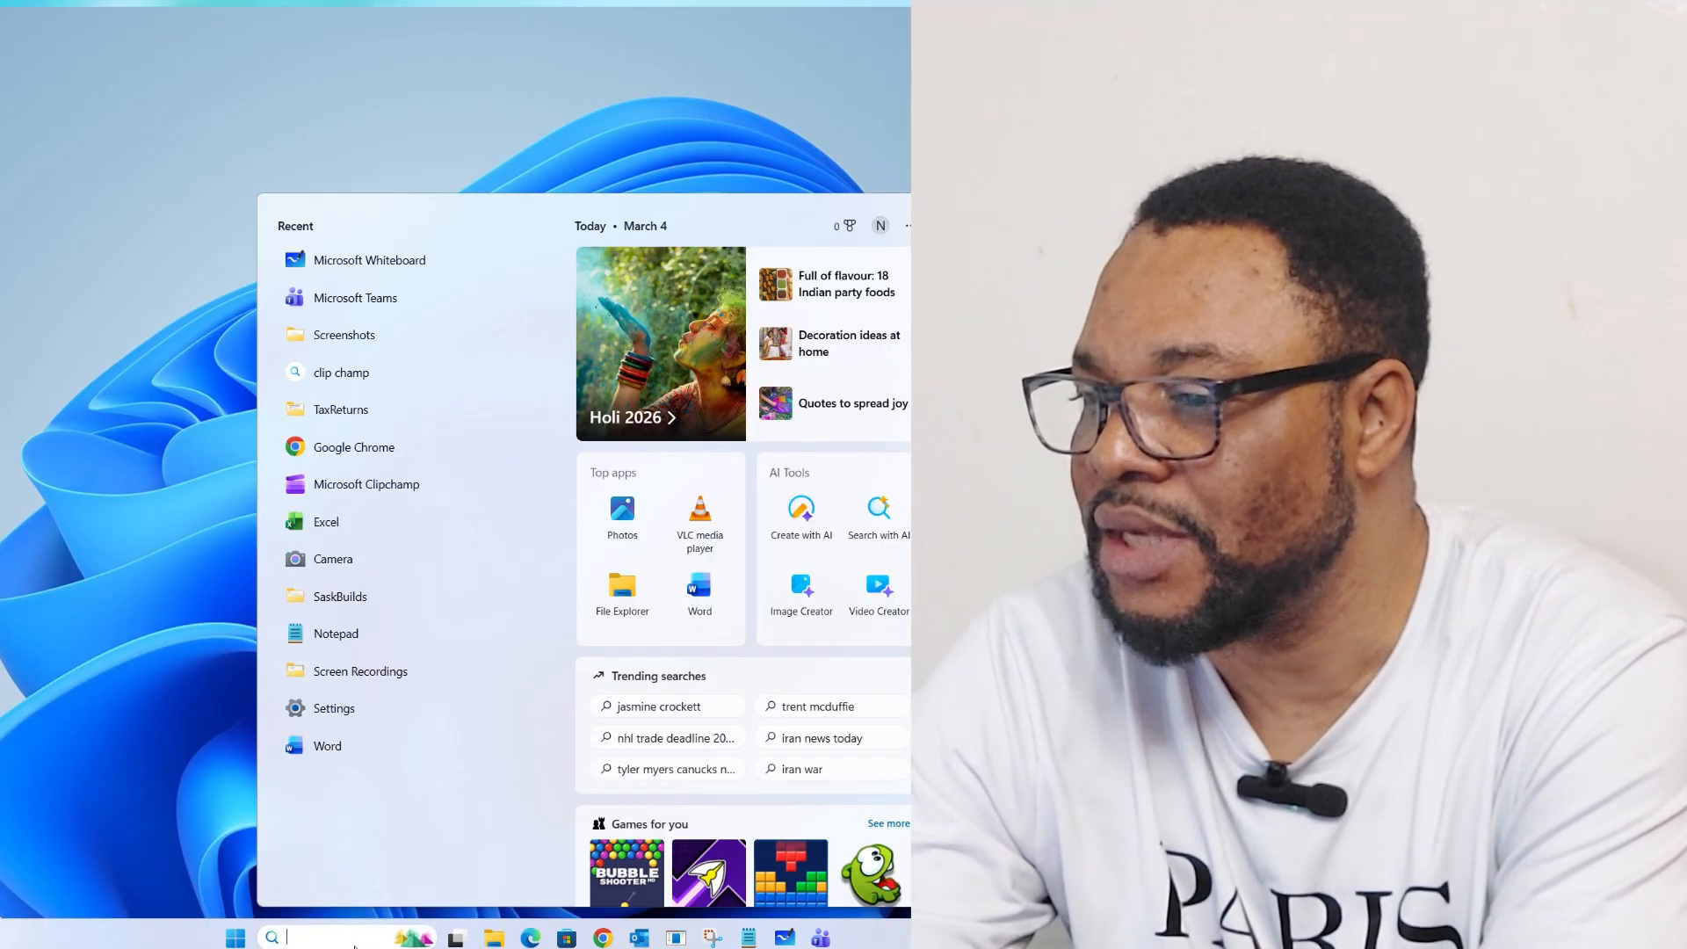
type("insta")
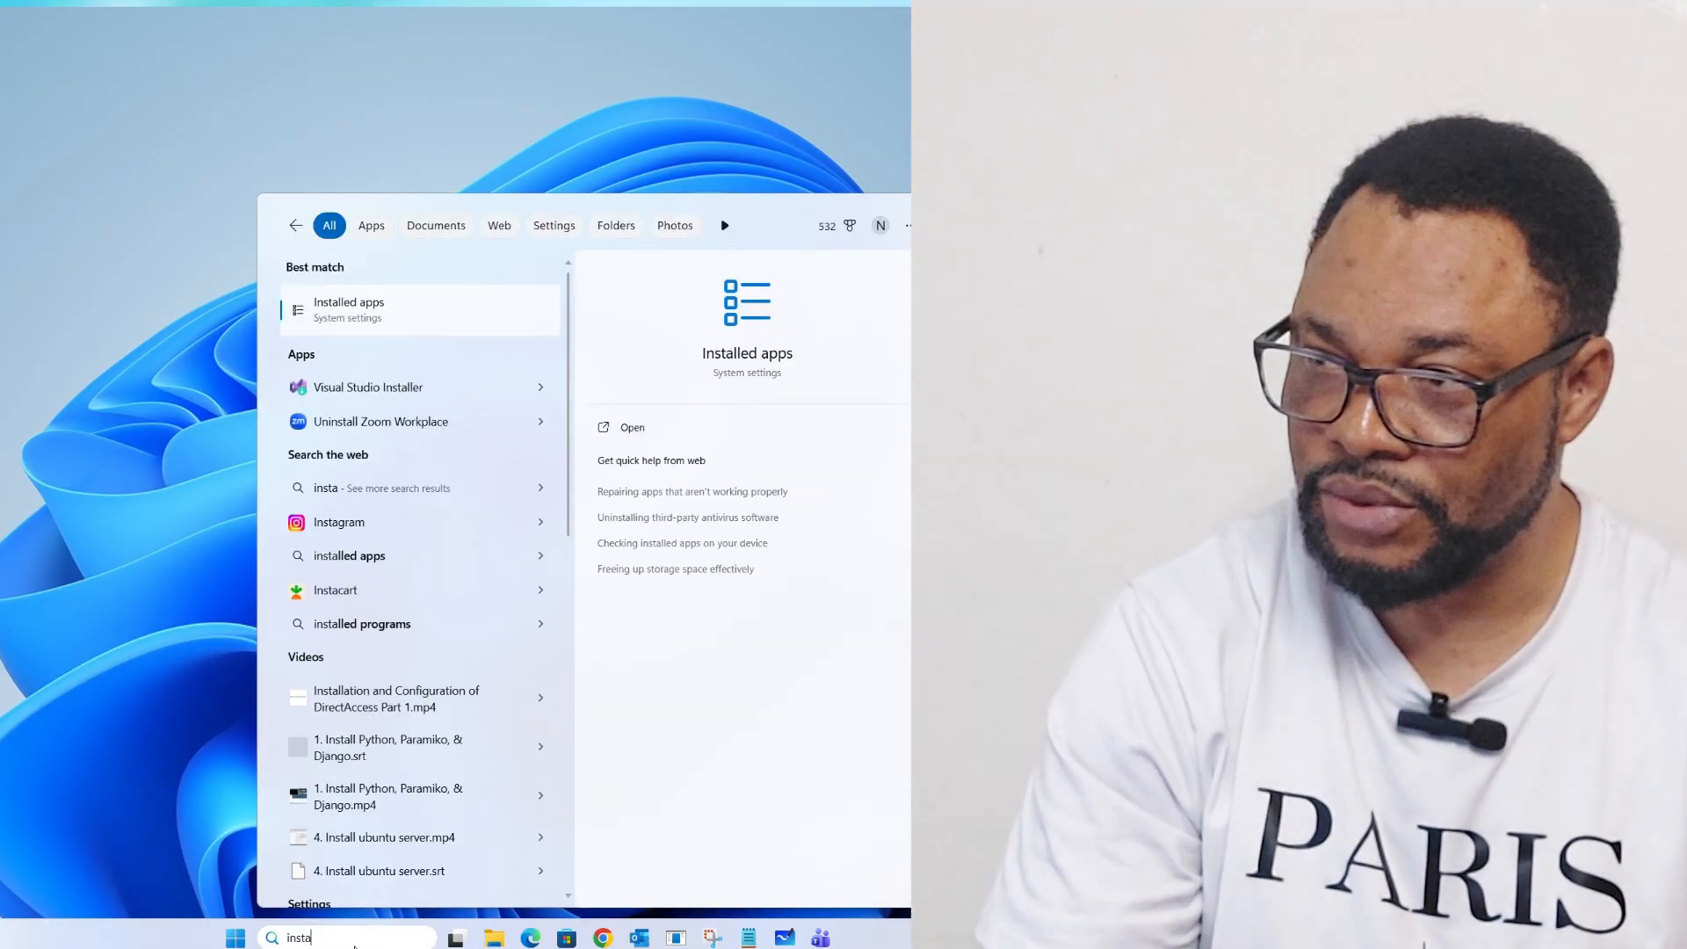
type("lled apps")
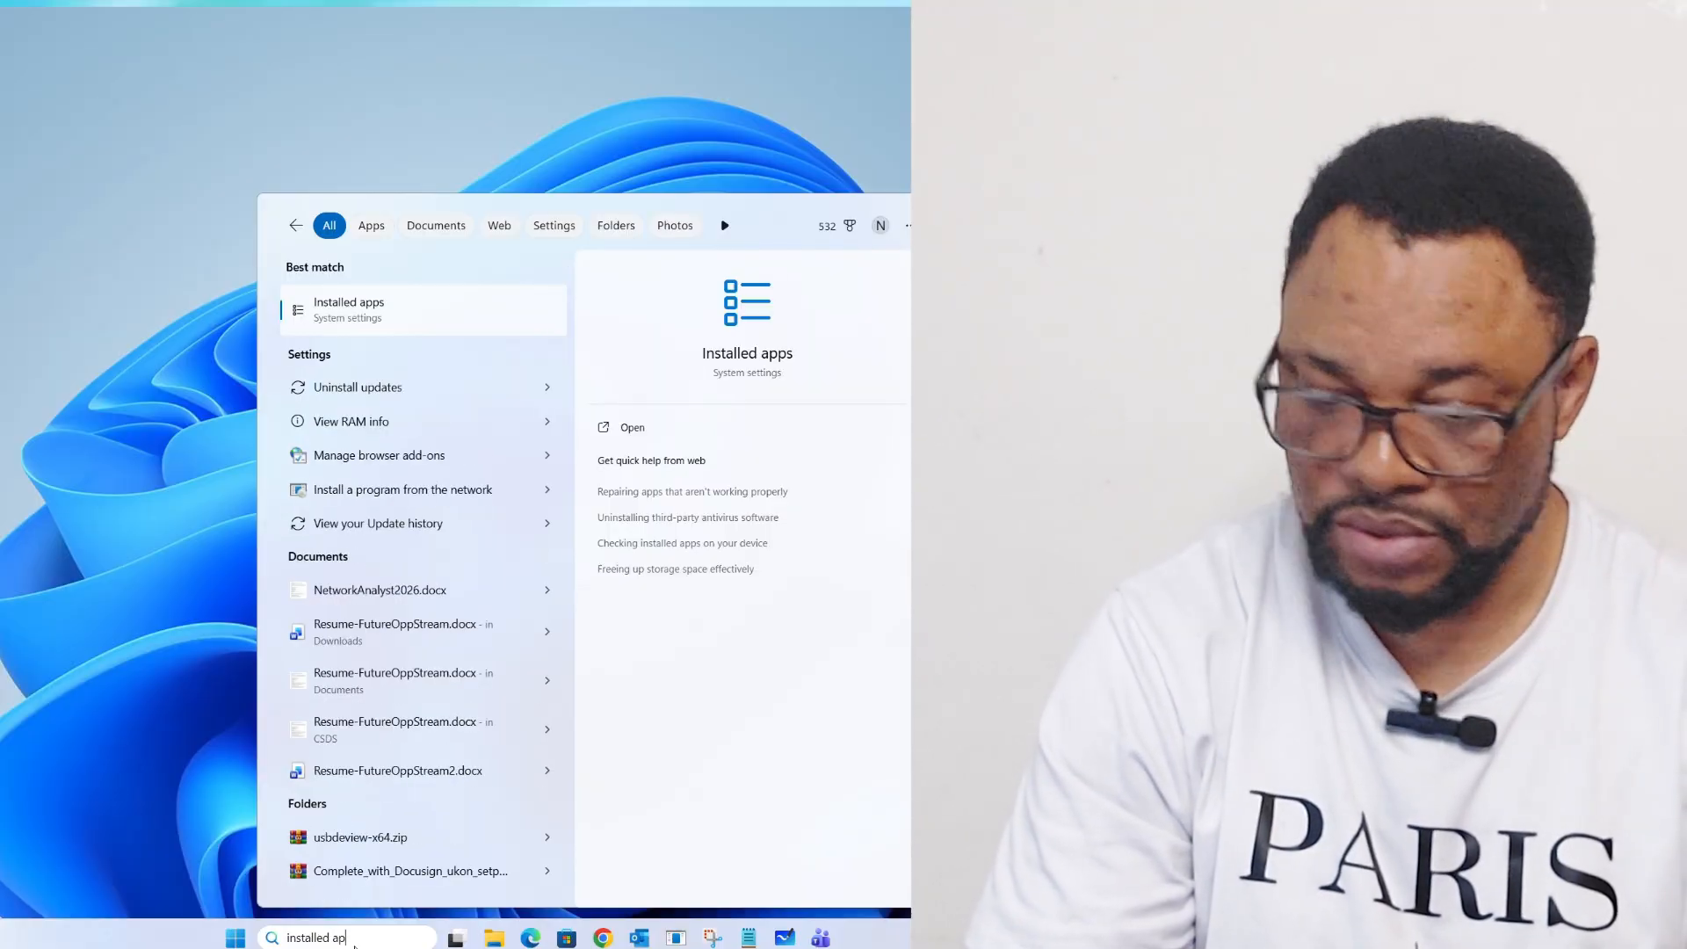
left_click(644, 431)
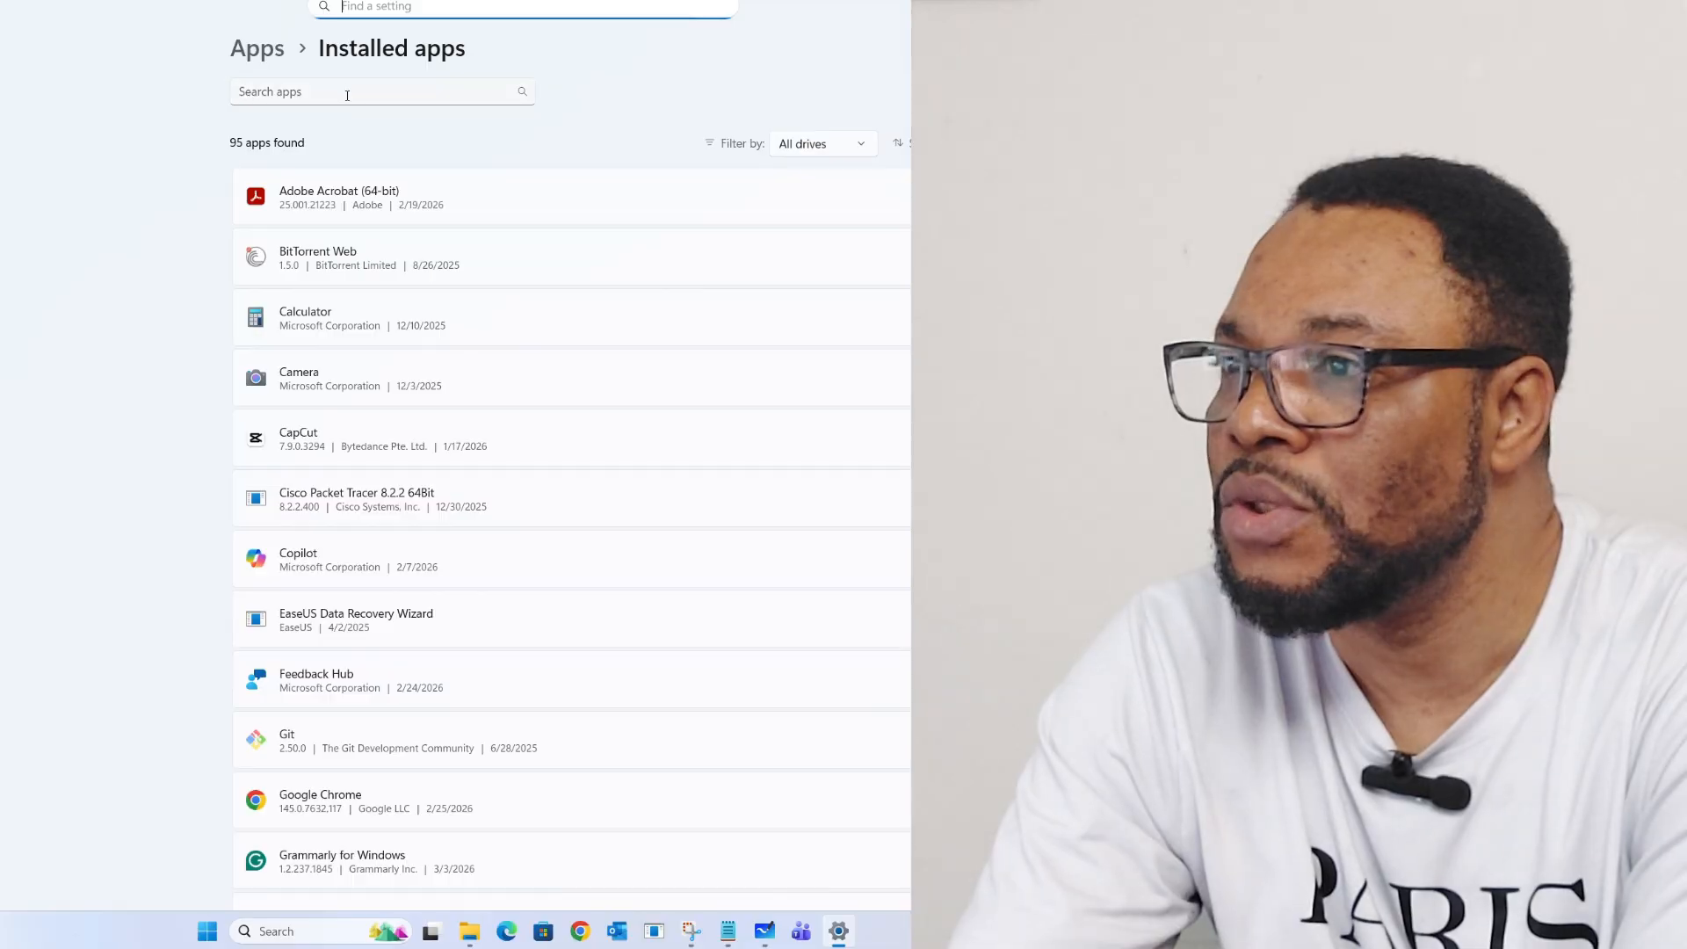
Step: Filter installed apps for Teams, run Repair from its Advanced options, and close Settings with Alt+F4
left_click(385, 90)
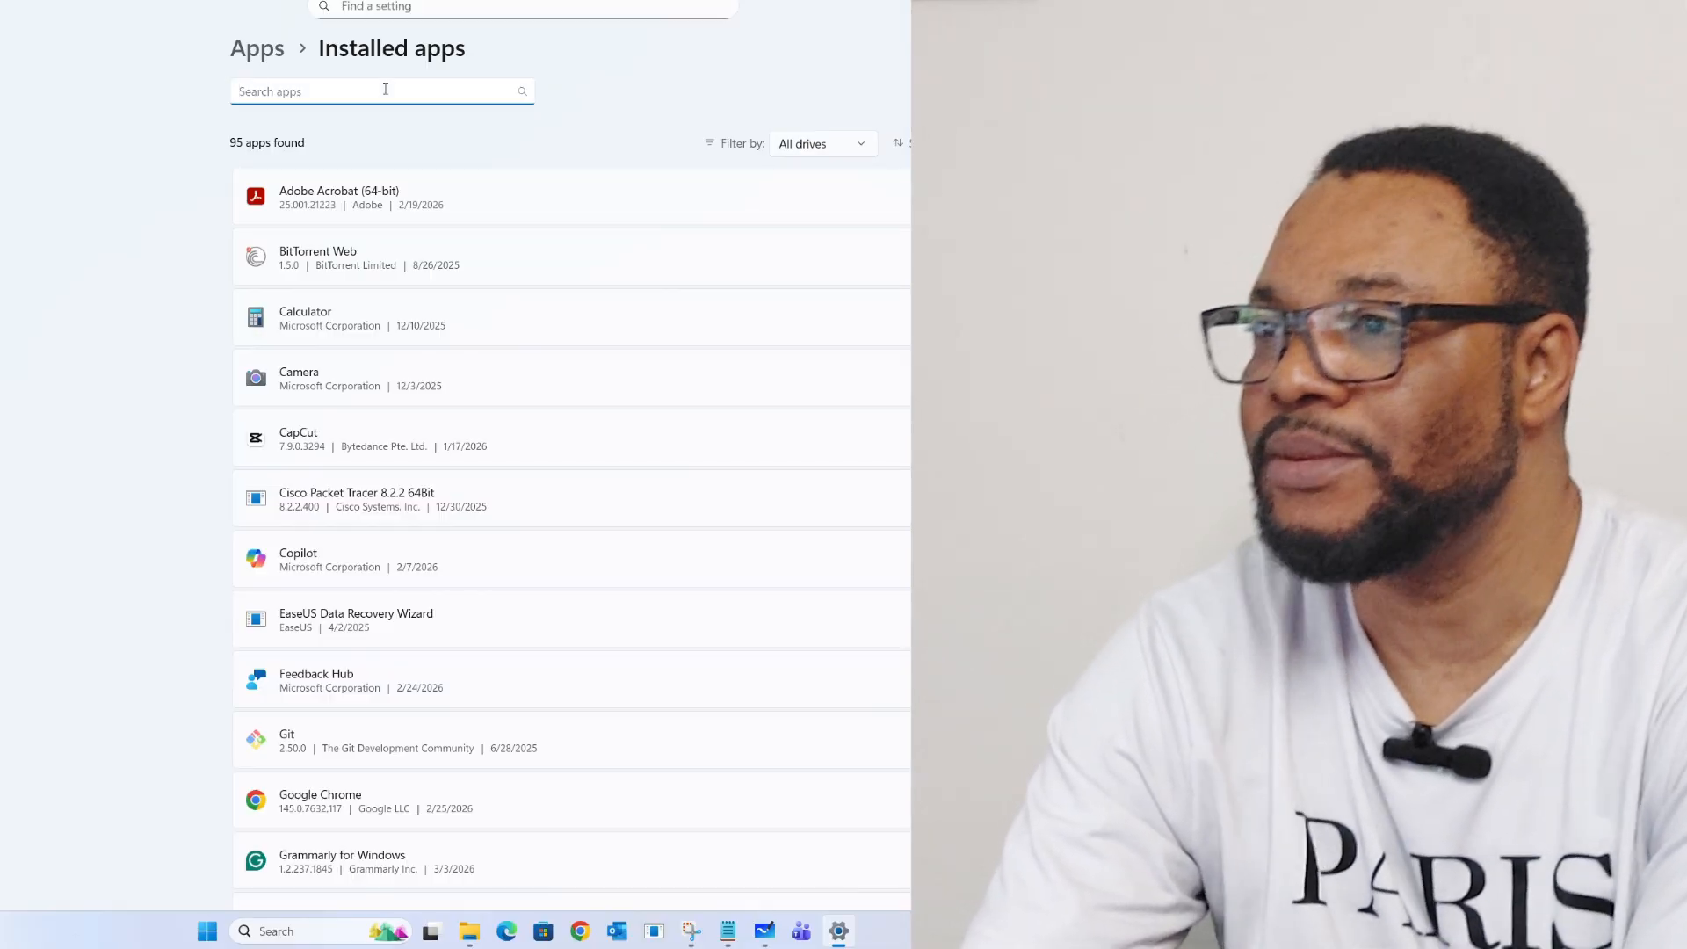
type("Teams")
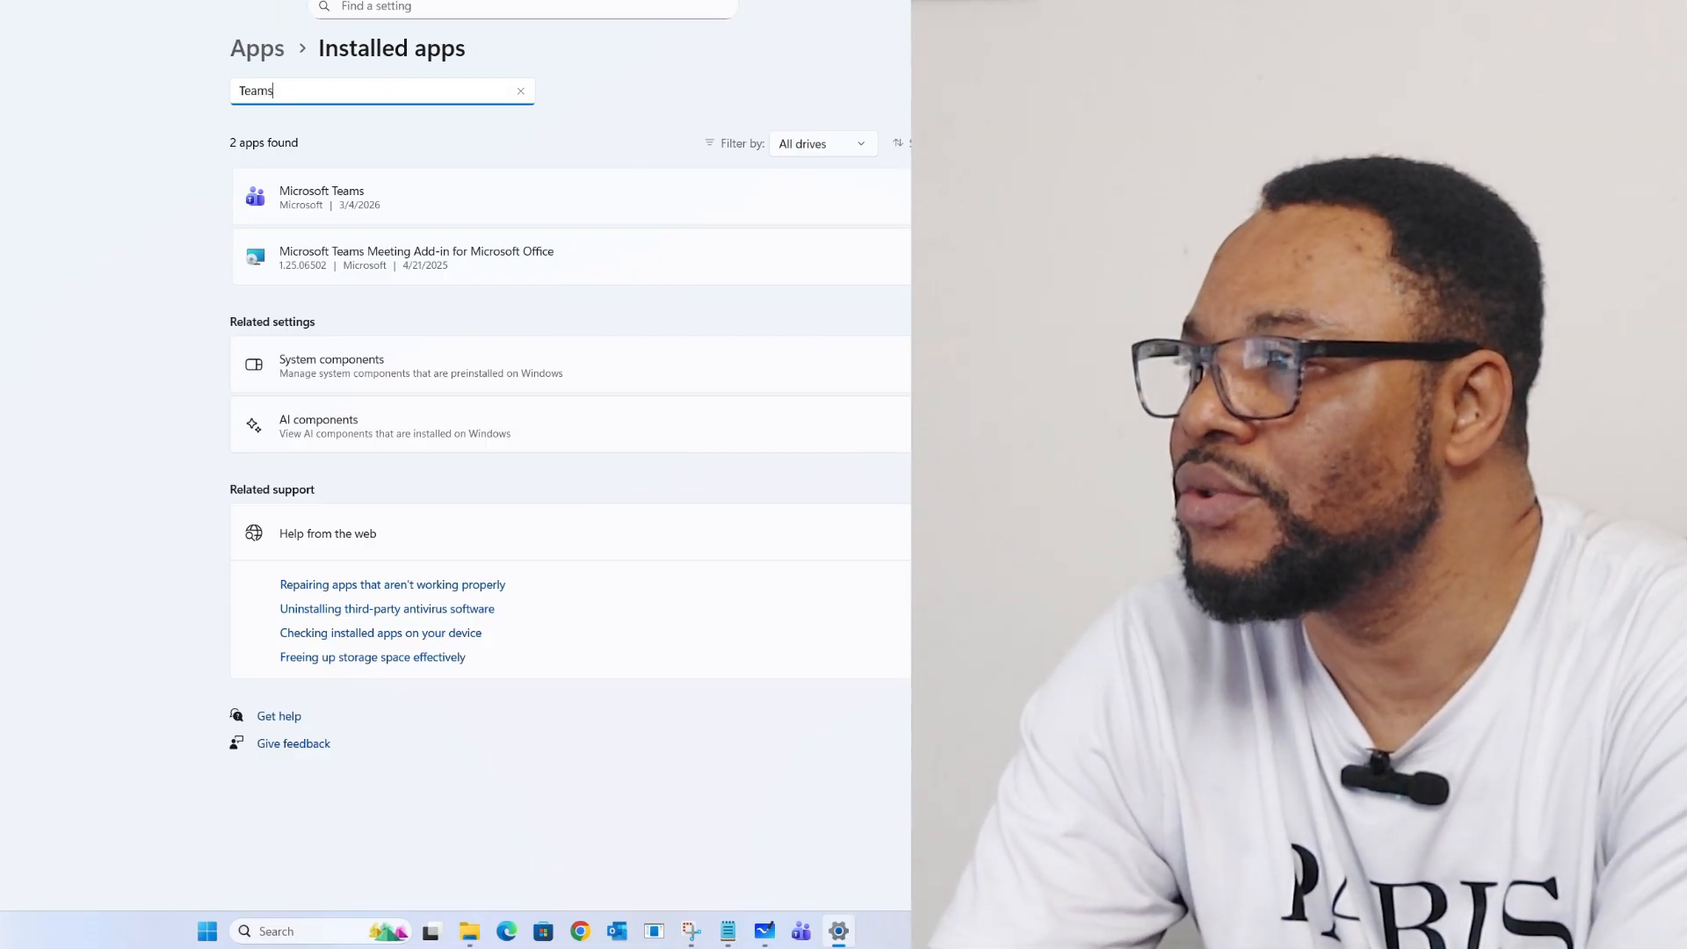
left_click(1079, 197)
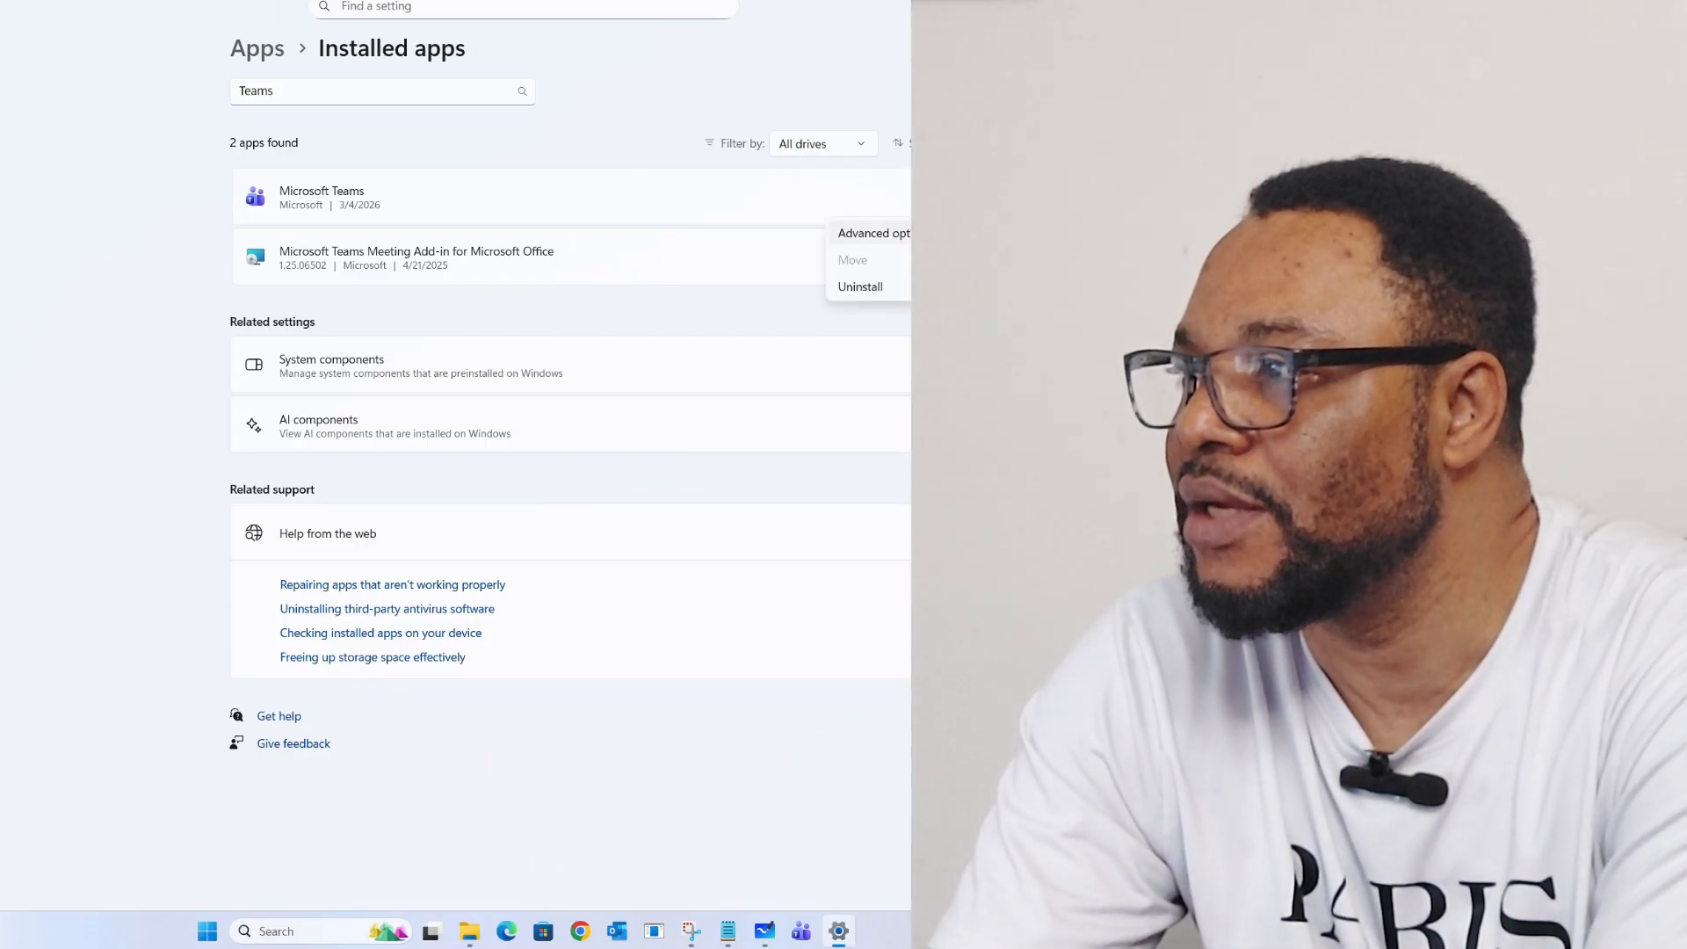
left_click(879, 234)
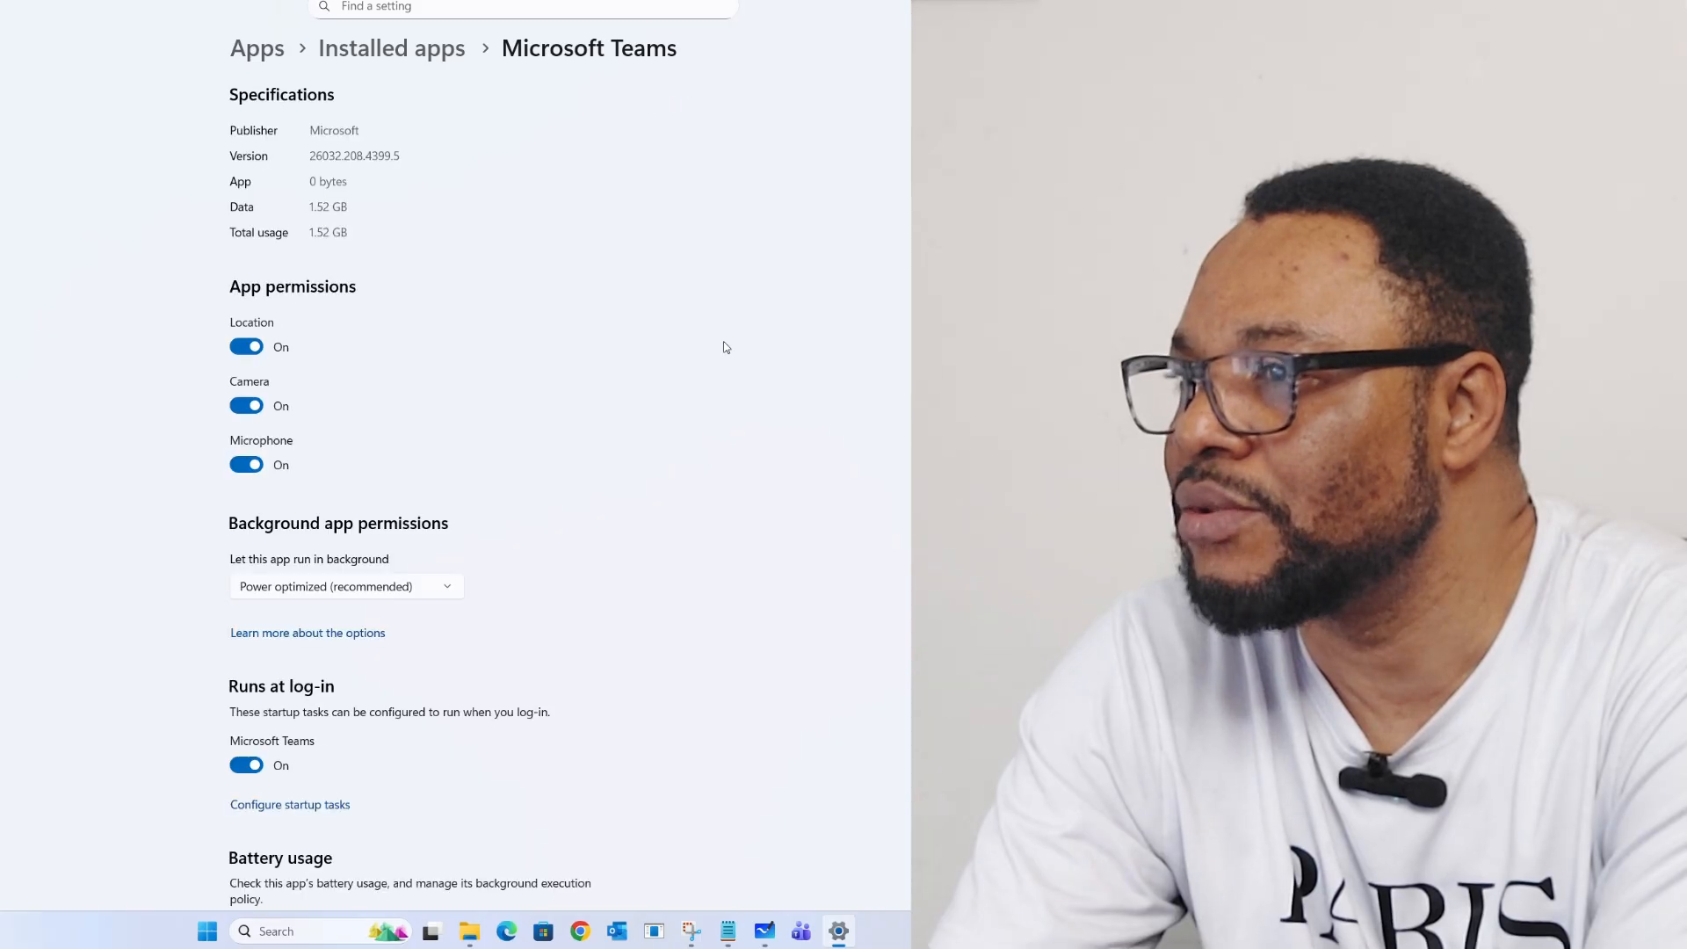
scroll(403, 327, "down", 10)
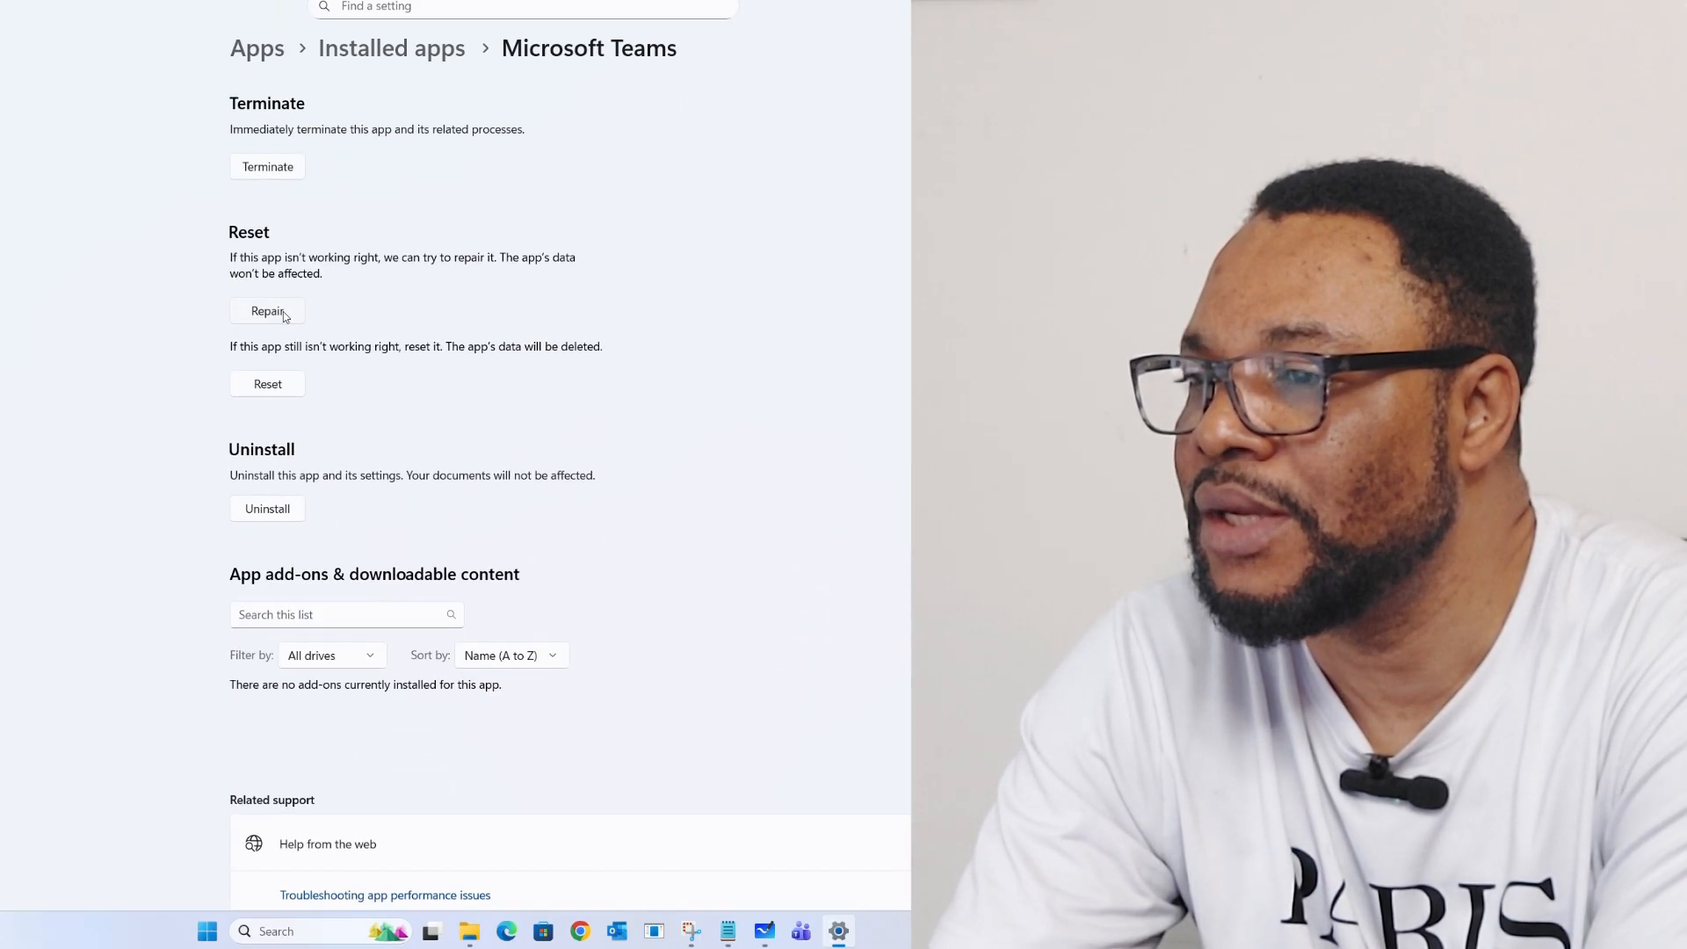
left_click(284, 312)
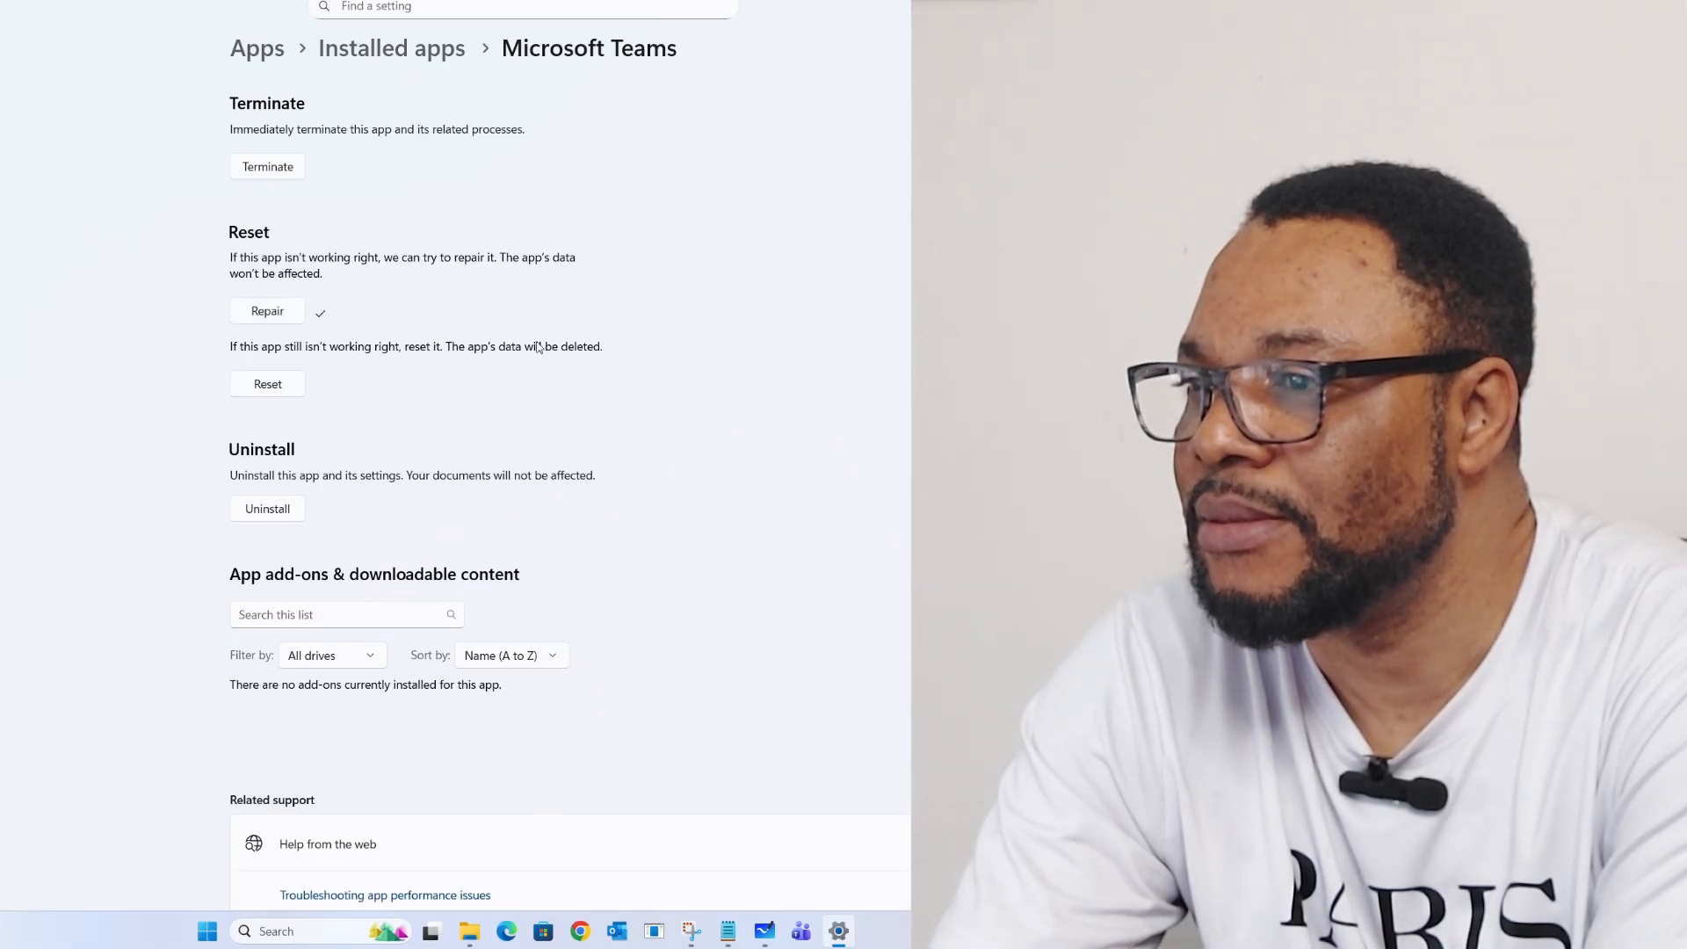
key("alt+F4")
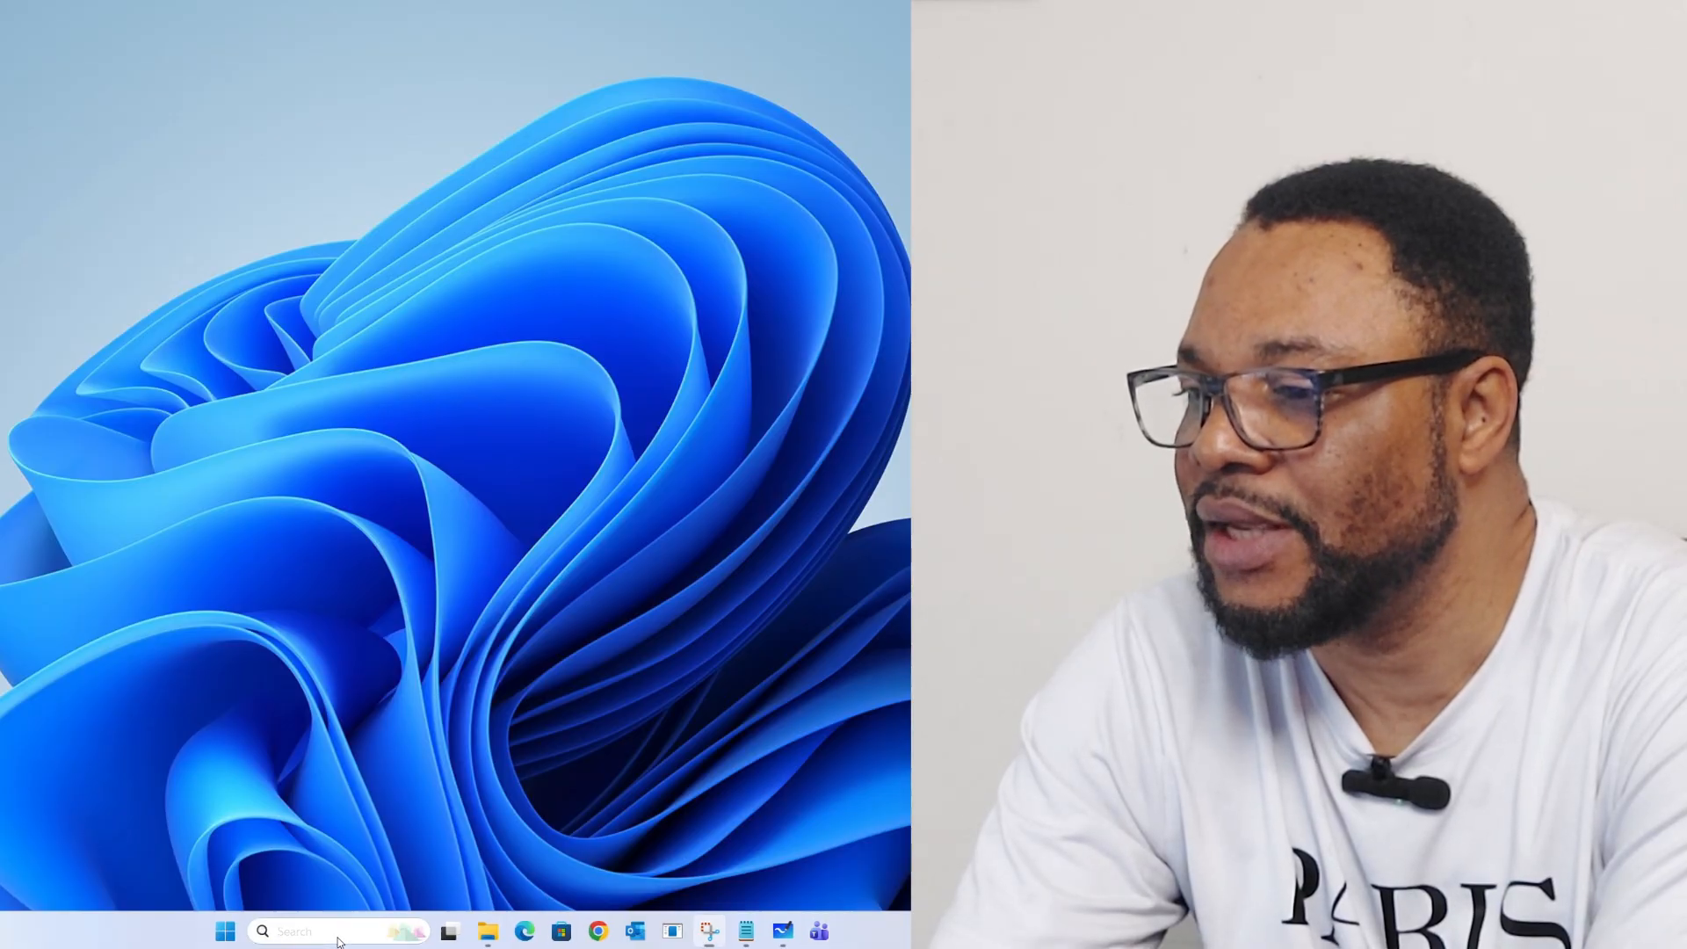
Step: Search Windows for 'Teams' and launch Microsoft Teams from the result
left_click(407, 940)
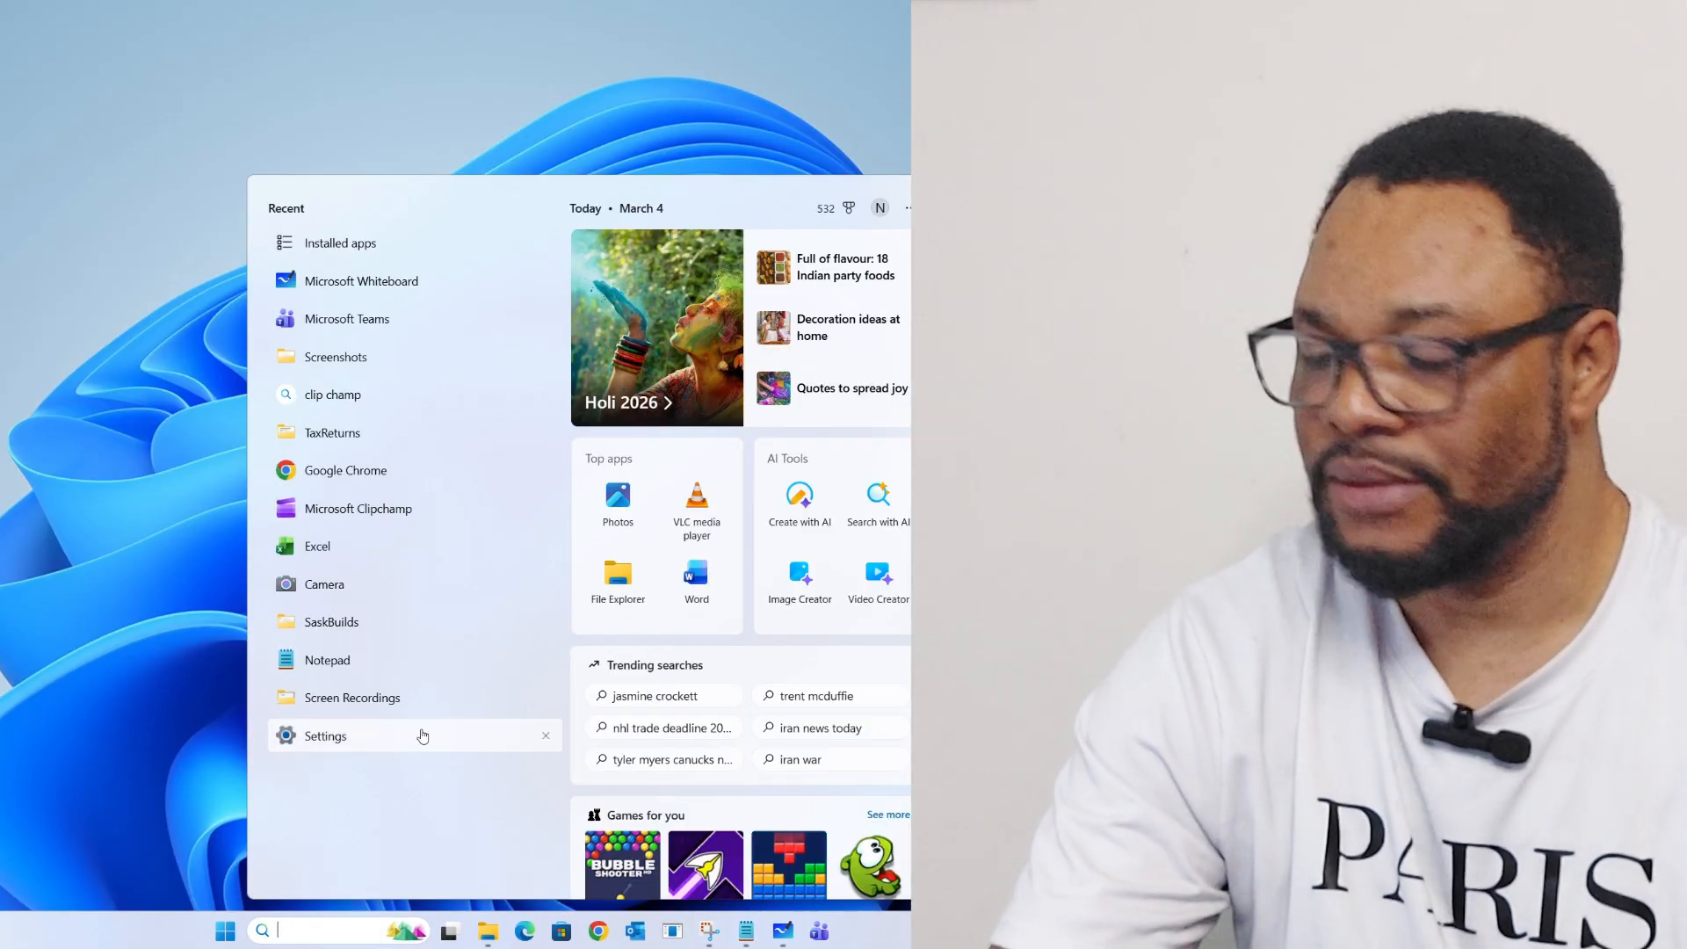
type("Teams")
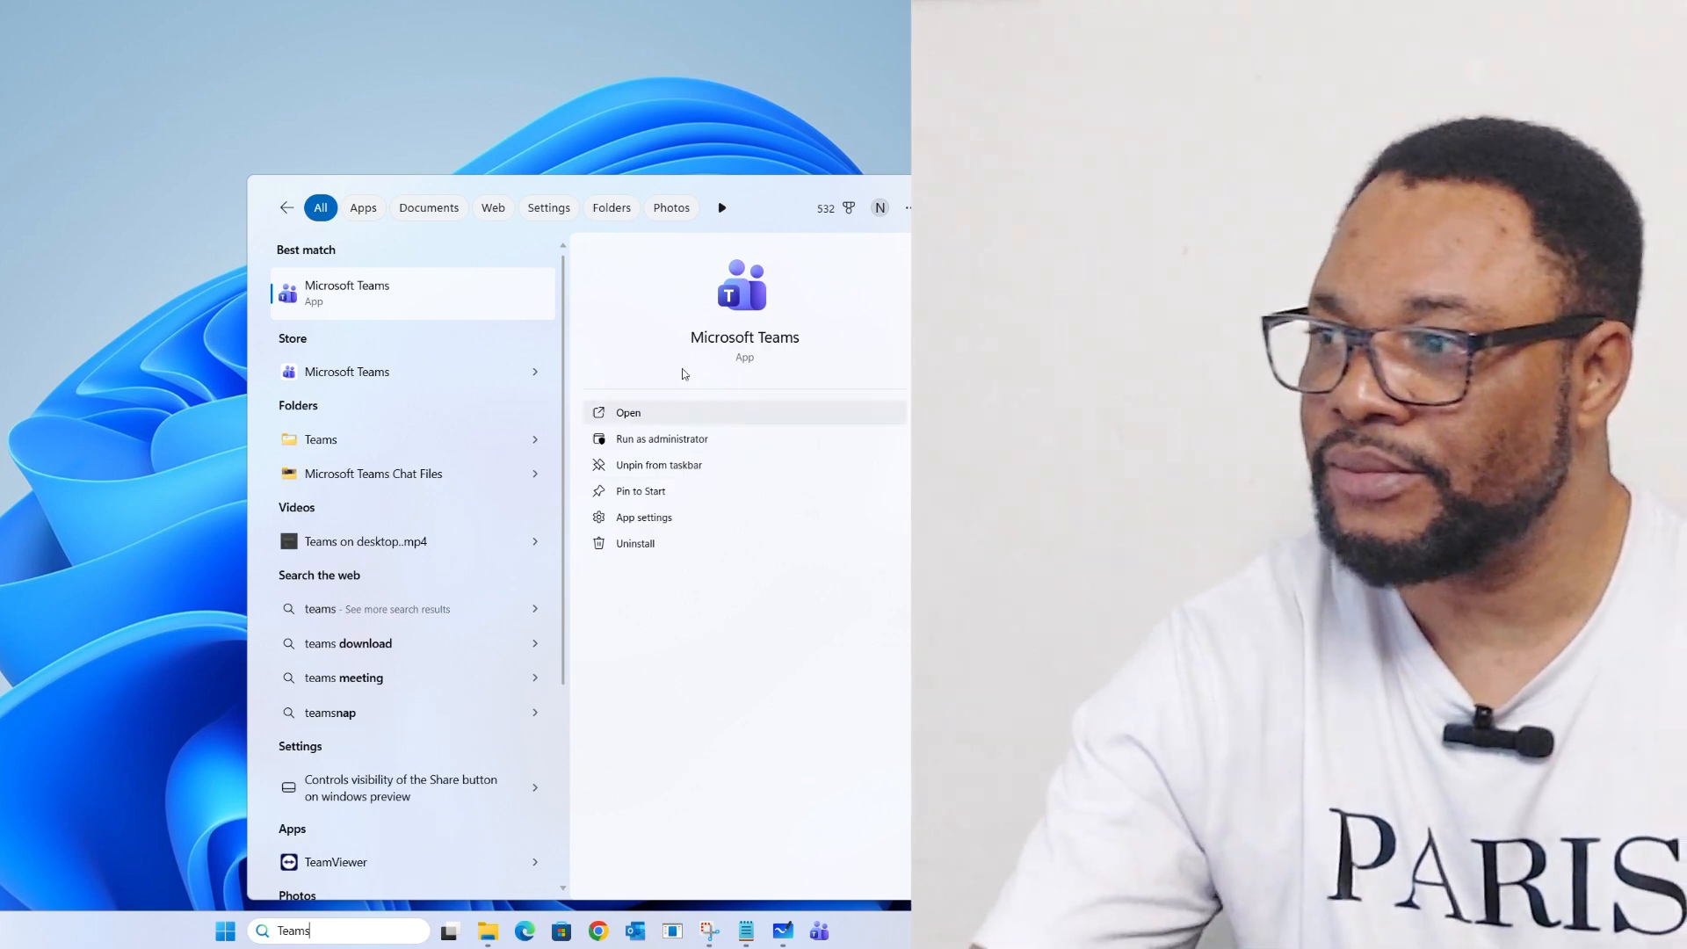
left_click(660, 413)
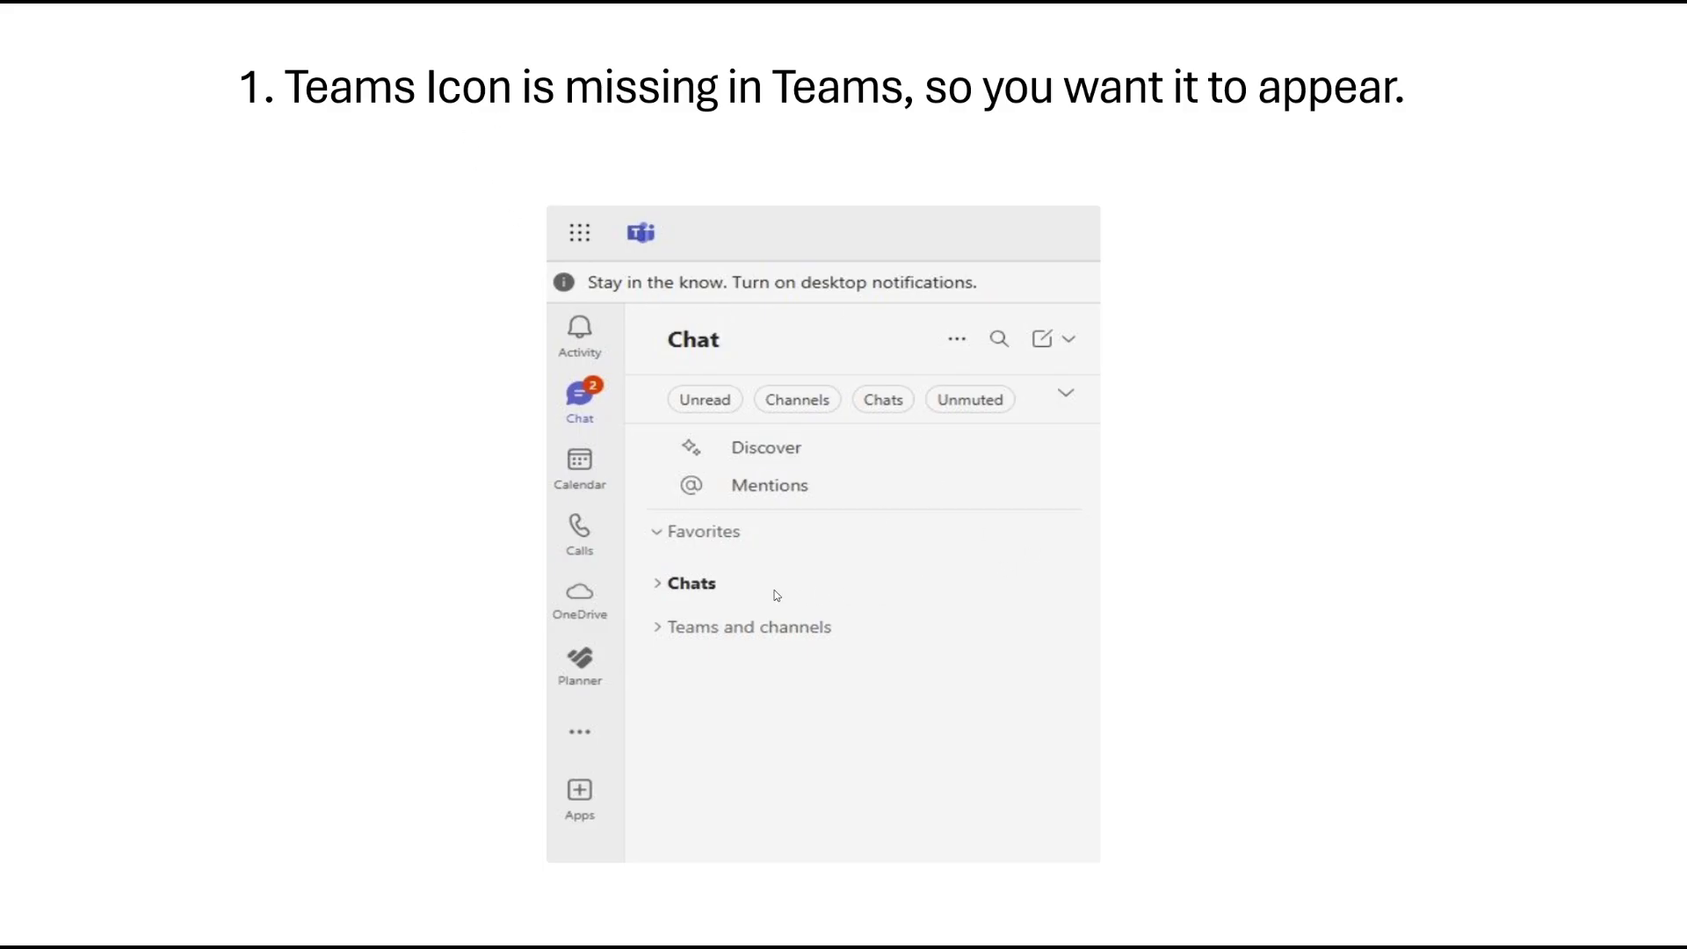
Step: Advance the slideshow to slide 2 on opening Teams settings via the ellipses menu
left_click(477, 430)
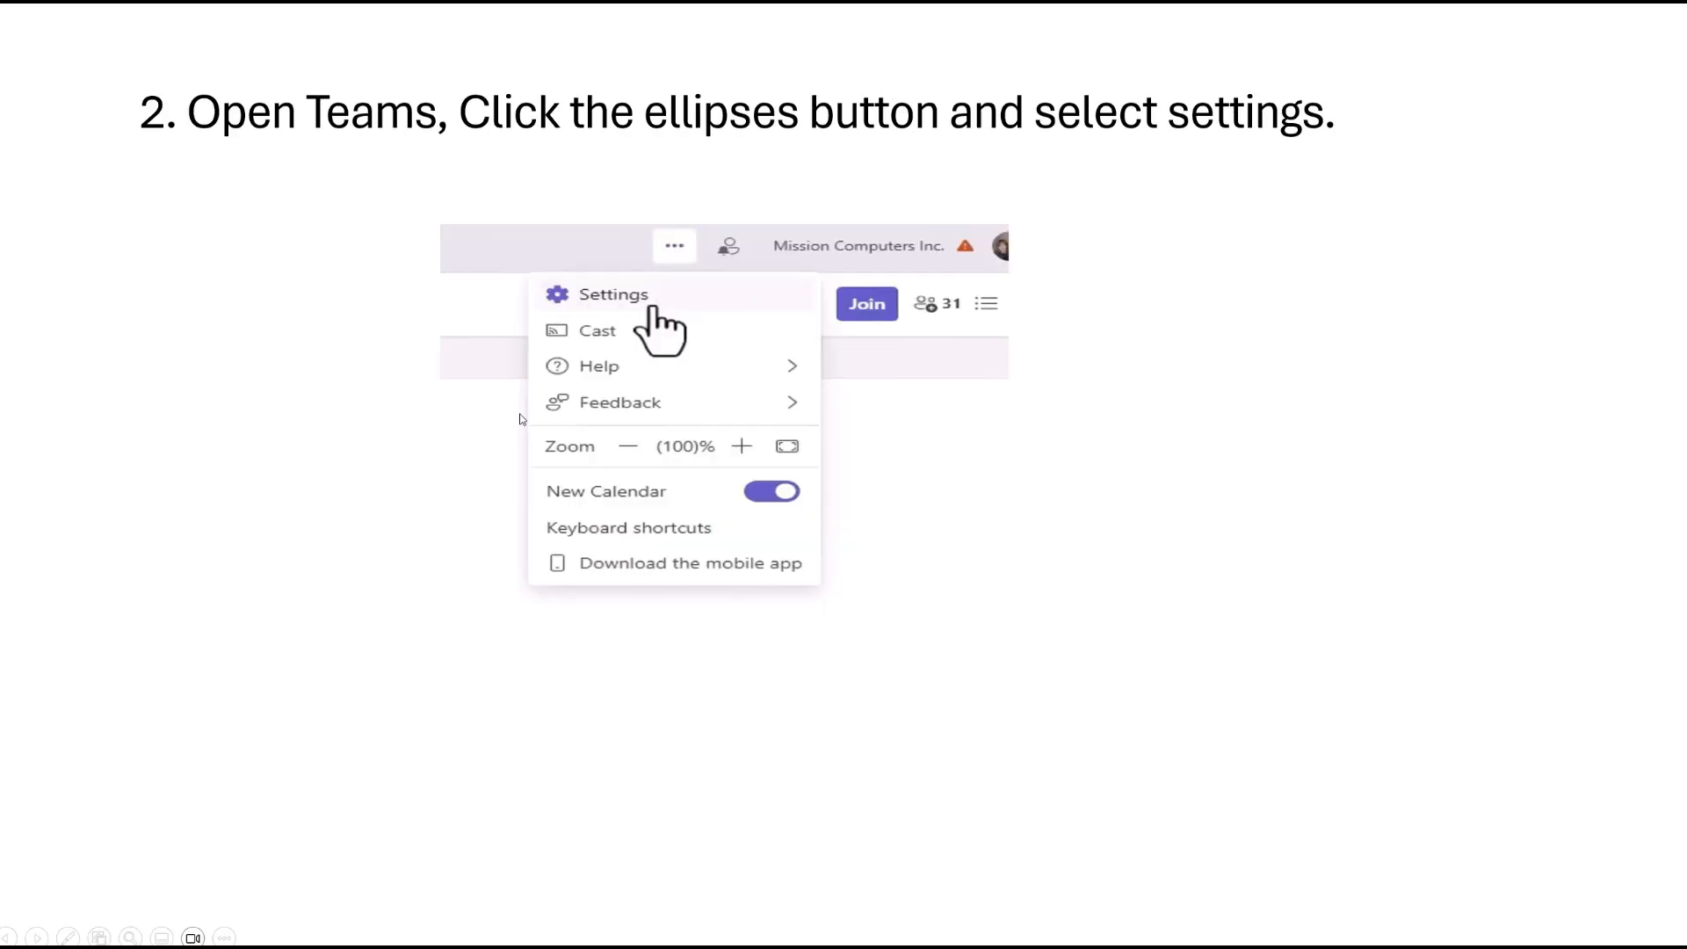